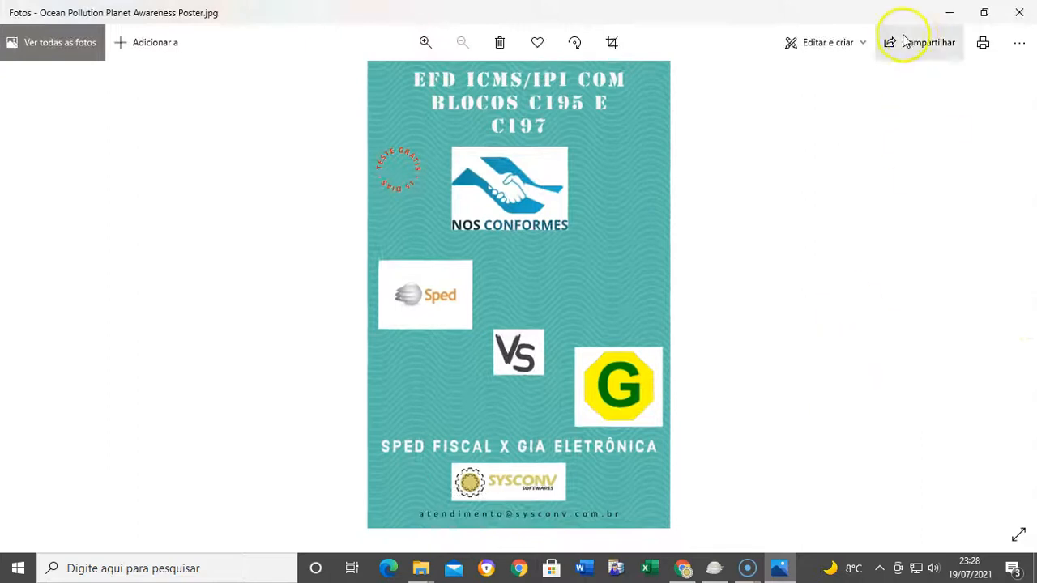
Minimize the photo viewer, launch SPED FISCAL SYSCONV, and bring up the Sysconv website in Chrome
left_click(948, 13)
double_click(595, 159)
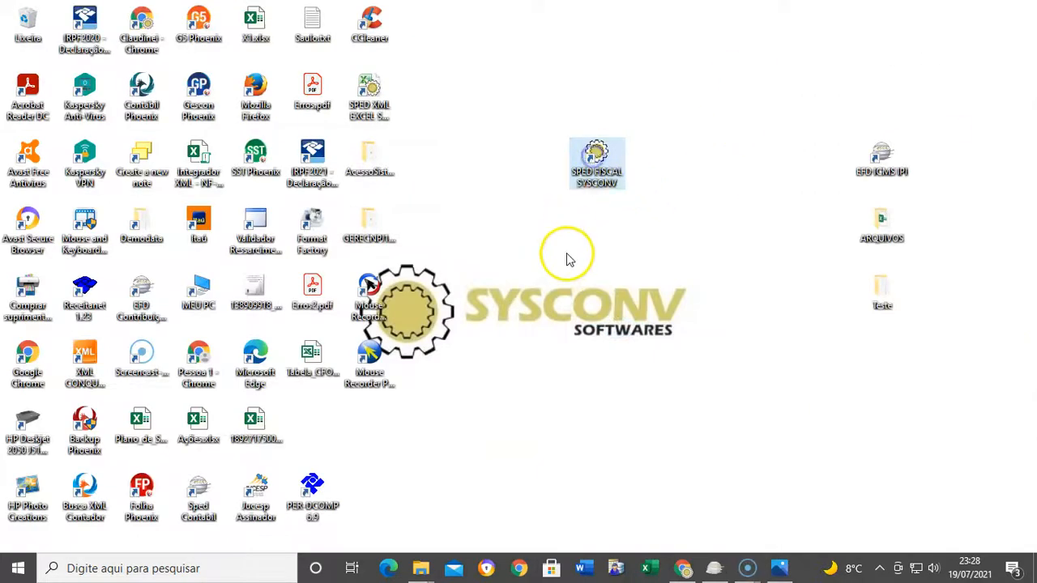
double_click(597, 164)
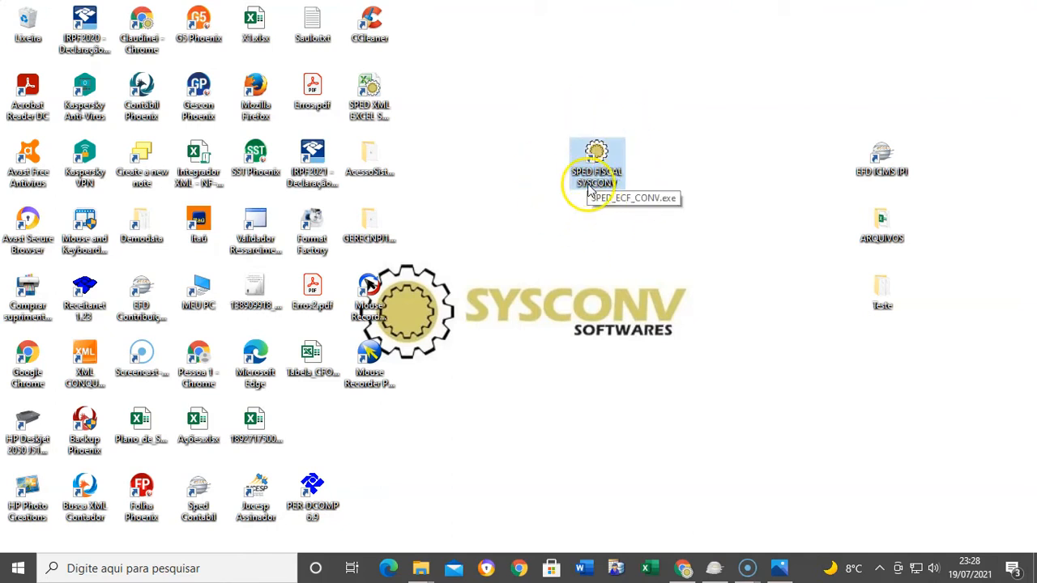
left_click(685, 567)
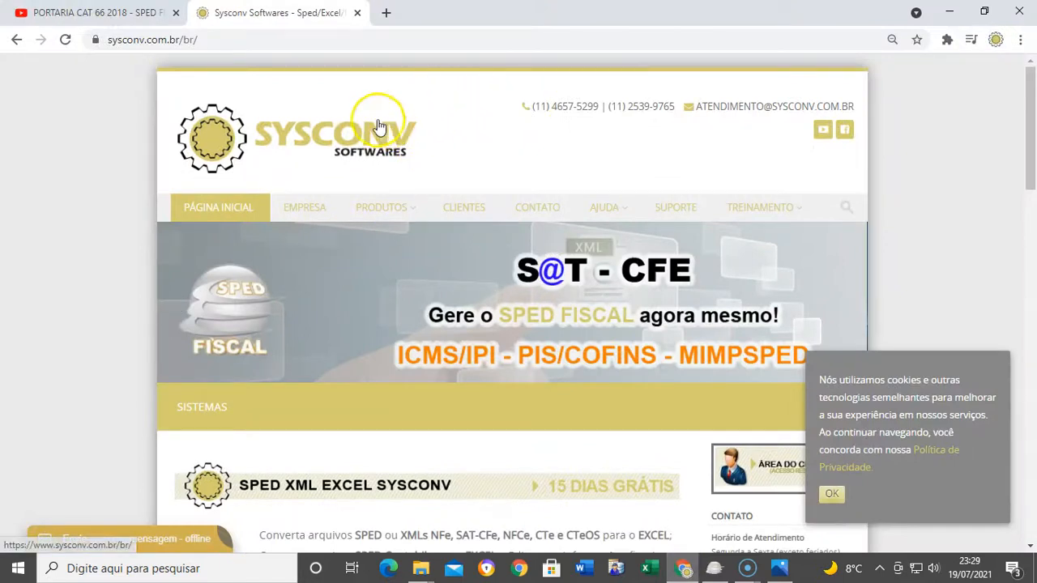
View the SPED FISCAL SYSCONV product page's demo and full-version downloads, then minimize Chrome
left_click(144, 40)
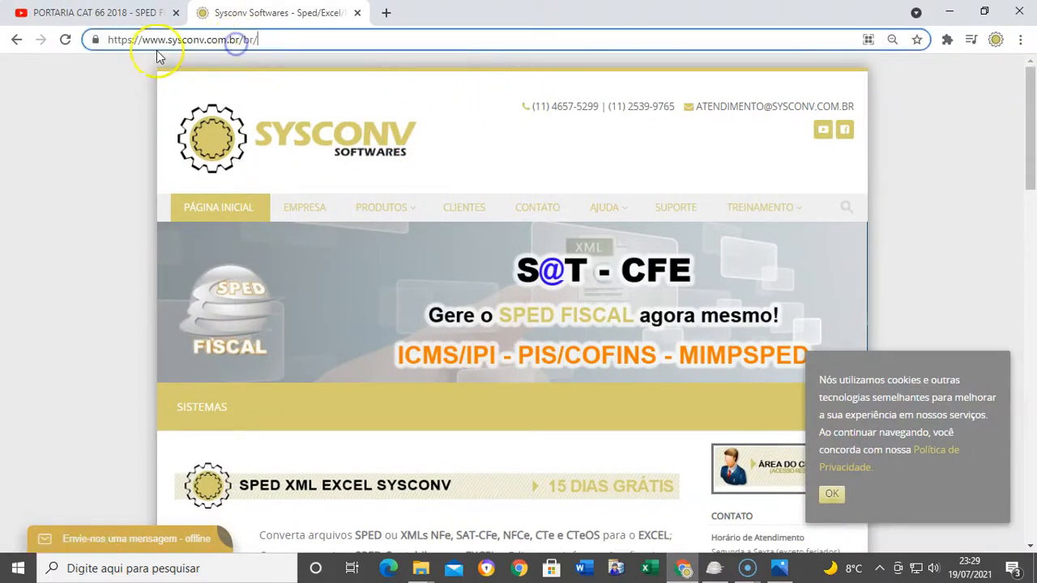
left_click(483, 156)
mouse_move(398, 215)
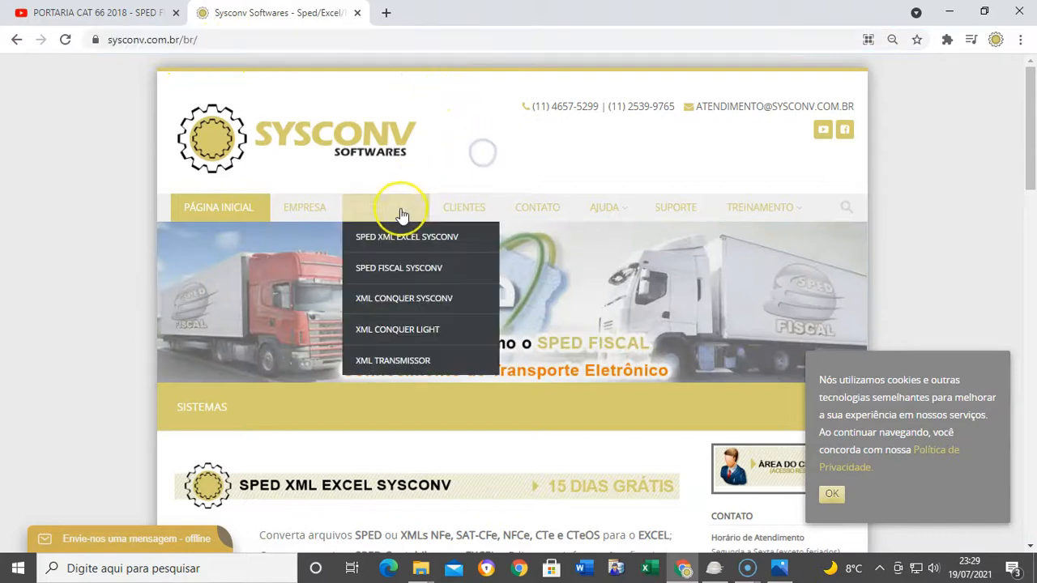
left_click(401, 276)
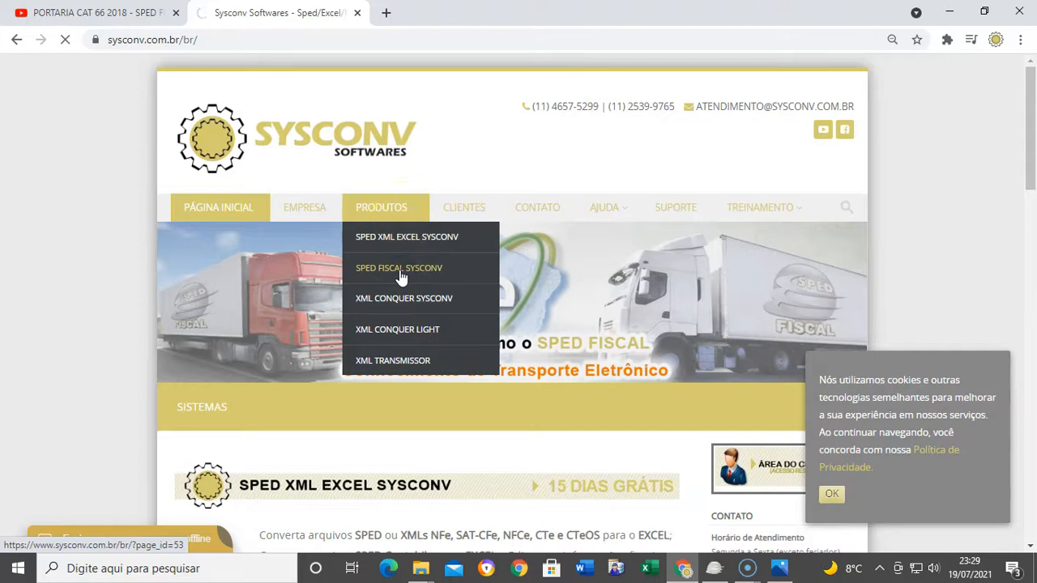
scroll(398, 280, "down", 5)
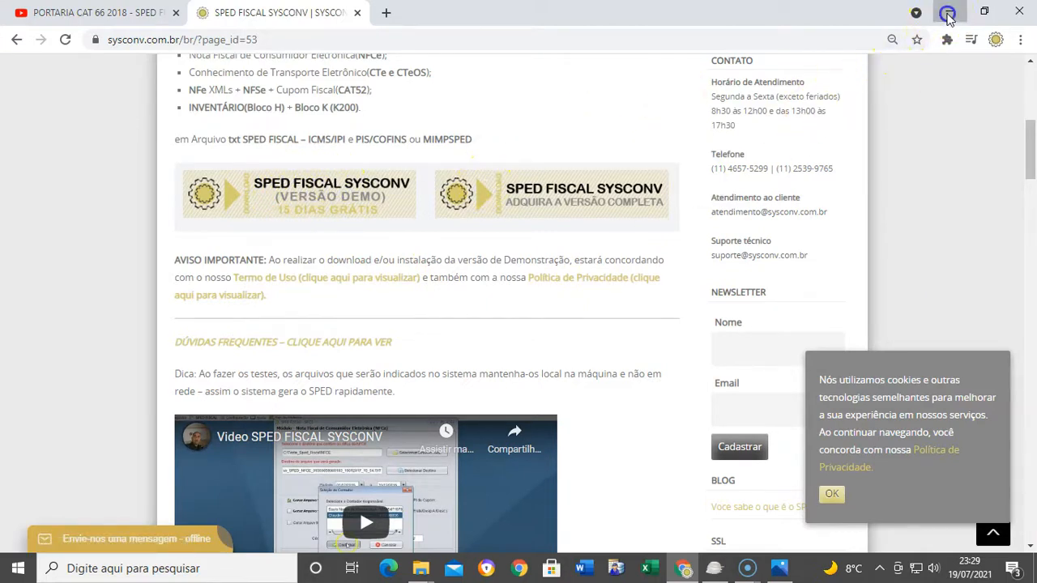
left_click(948, 15)
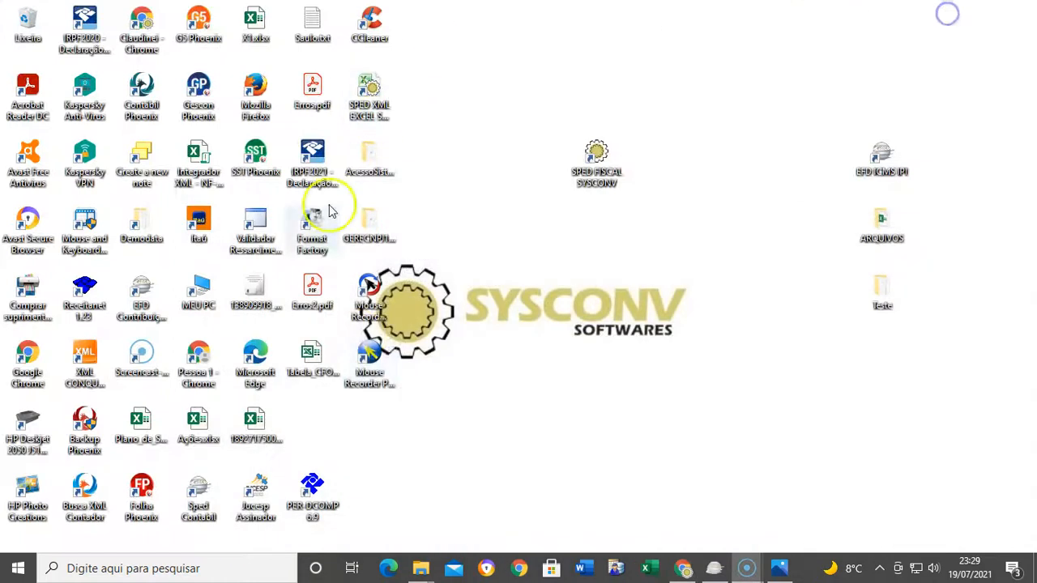
Start SPED Fiscal Sysconv maximized and decline the new-version update offer
double_click(599, 158)
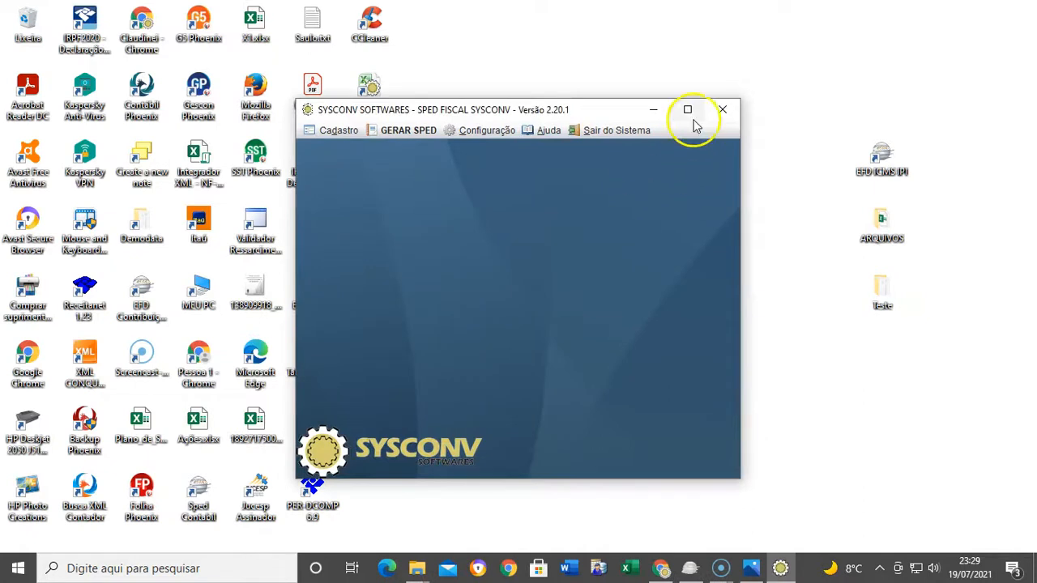
left_click(687, 110)
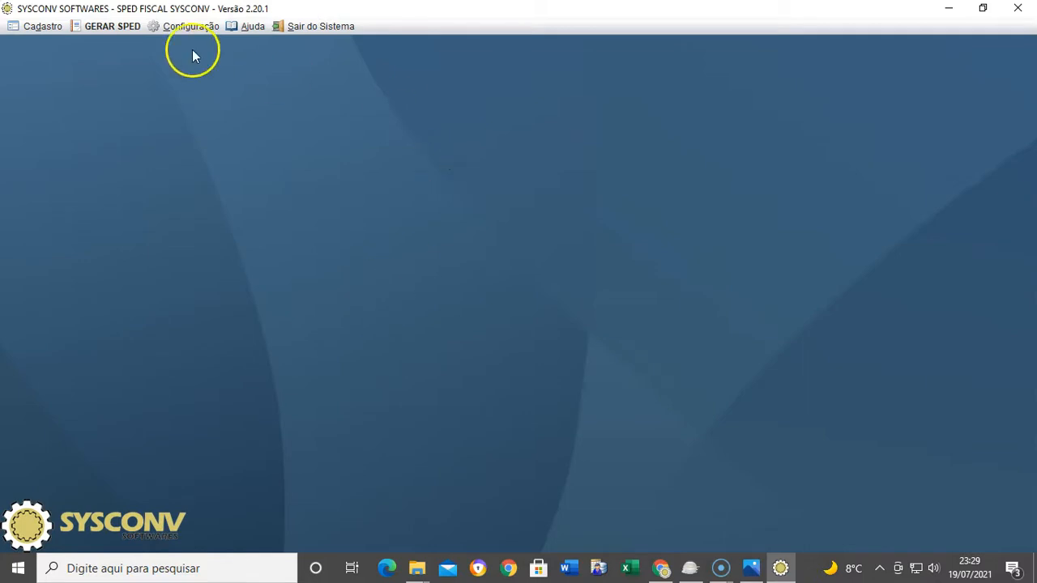
left_click(102, 27)
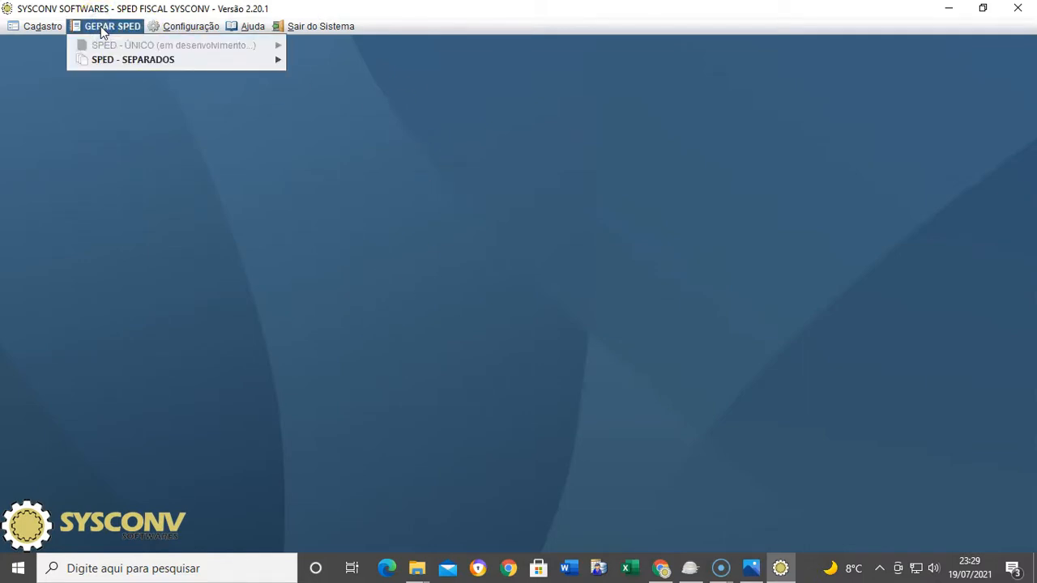
mouse_move(113, 59)
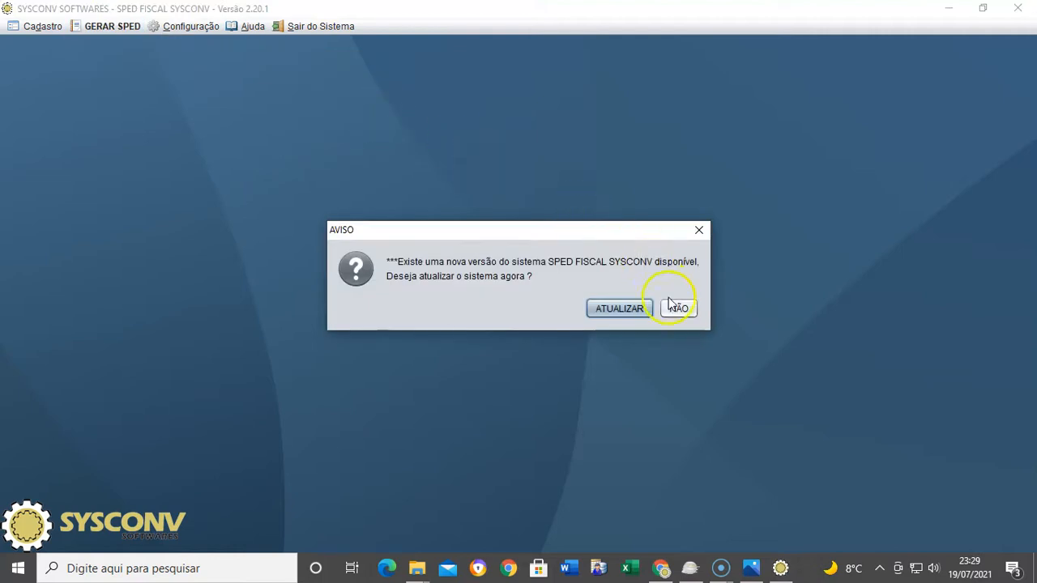
left_click(675, 307)
Open GERAR SPED > SPED - SEPARADOS > NFE > Módulo - Nota Fiscal Eletrônica
left_click(105, 26)
mouse_move(122, 65)
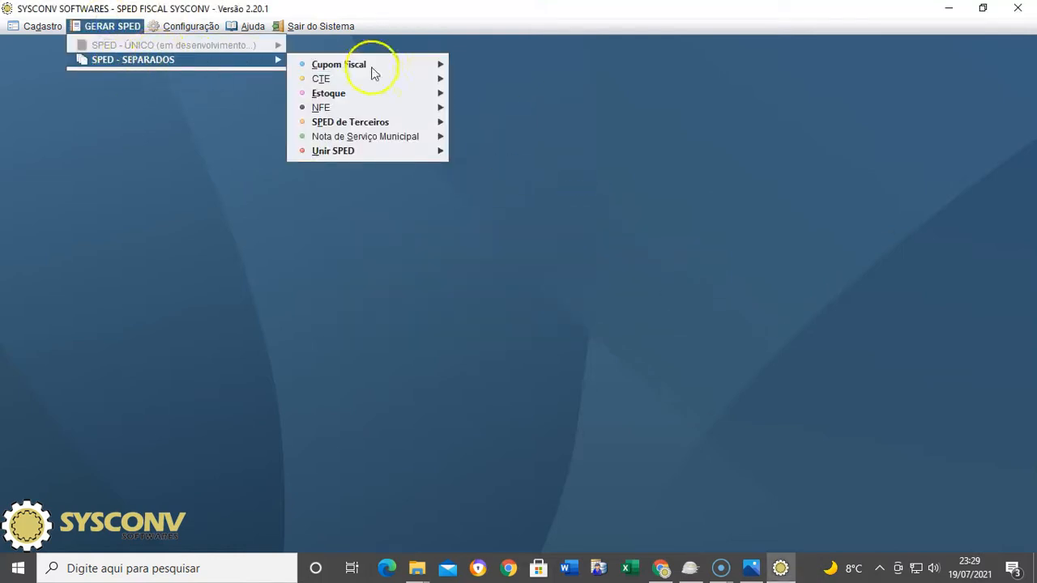
mouse_move(421, 107)
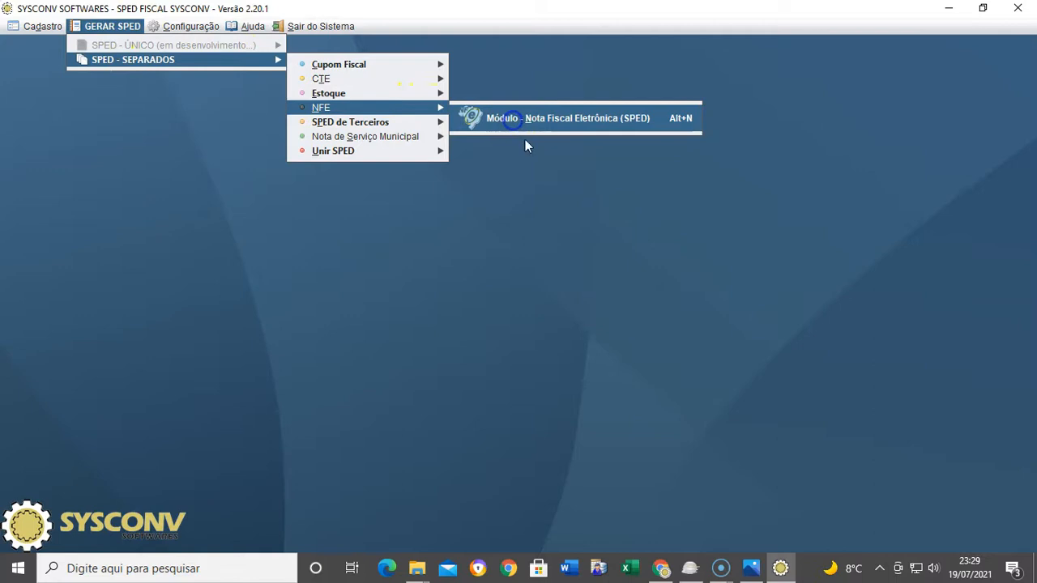
left_click(523, 130)
Set the NF-e module to Entrada-Terceiros (third-party entries only)
left_click(202, 401)
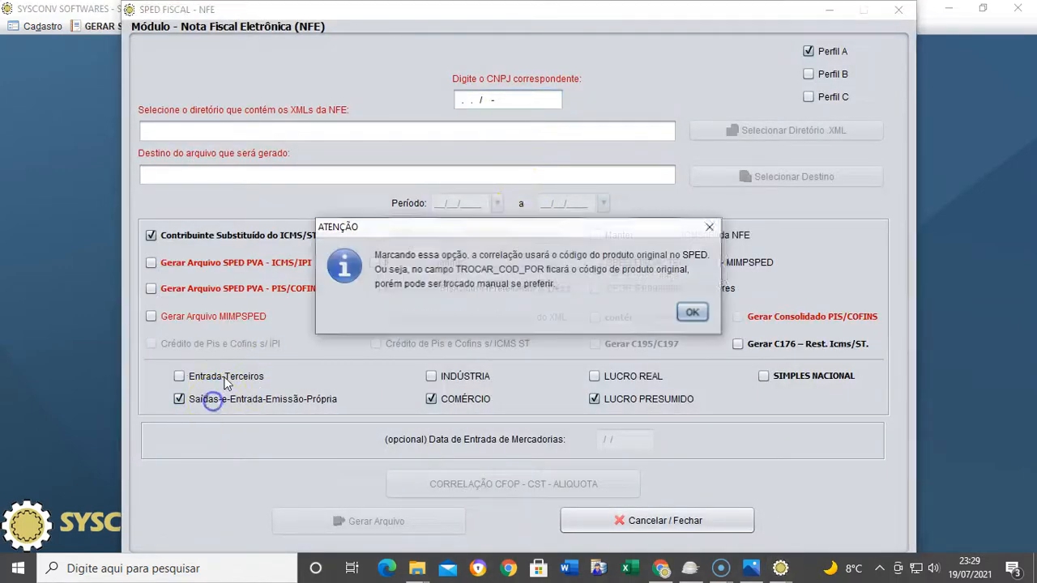
left_click(689, 310)
left_click(195, 376)
left_click(199, 399)
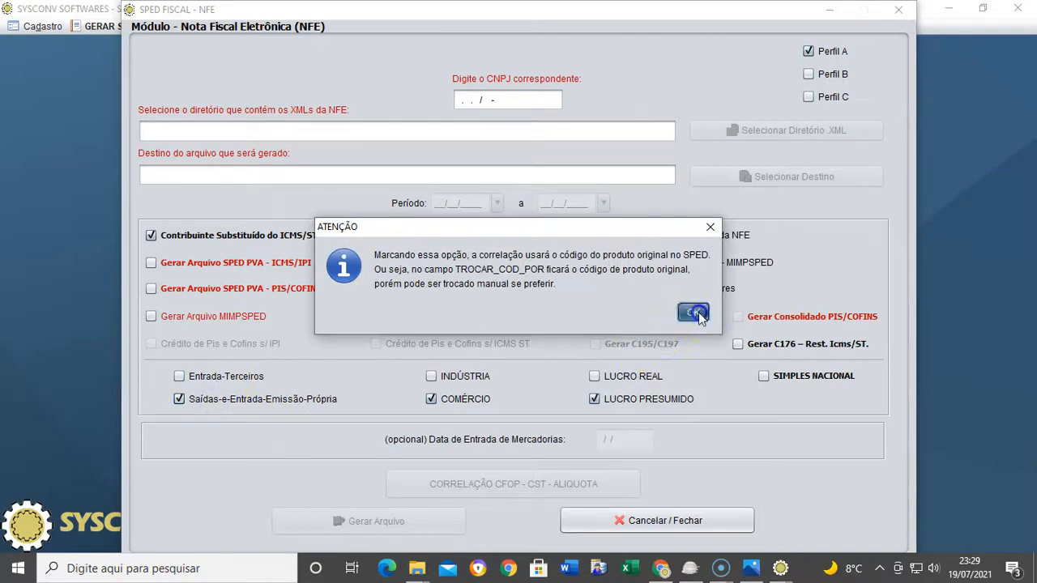
left_click(691, 312)
left_click(202, 377)
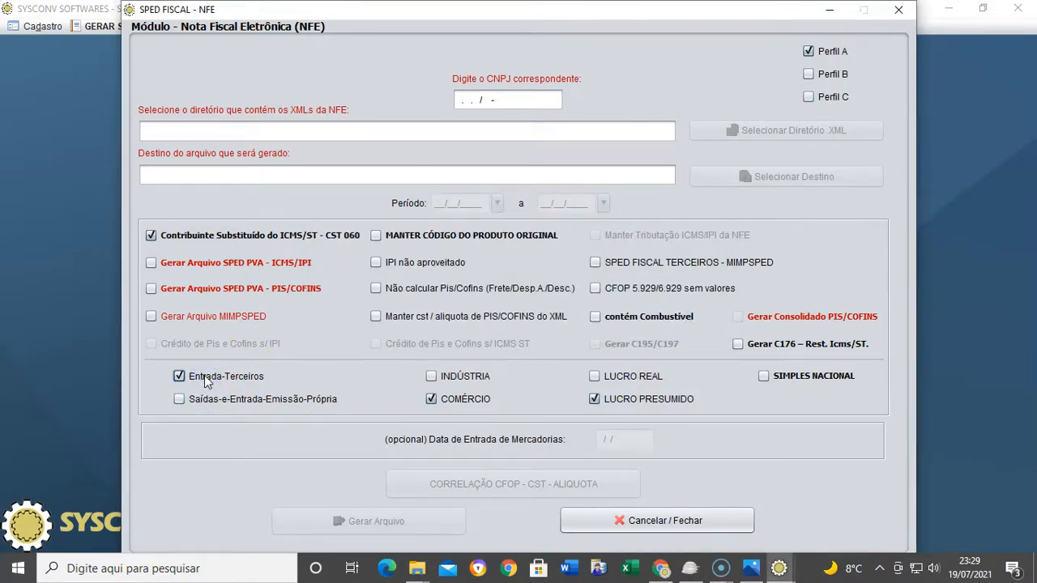
Paste the company's CNPJ into its field and open the XML folder chooser
left_click(488, 101)
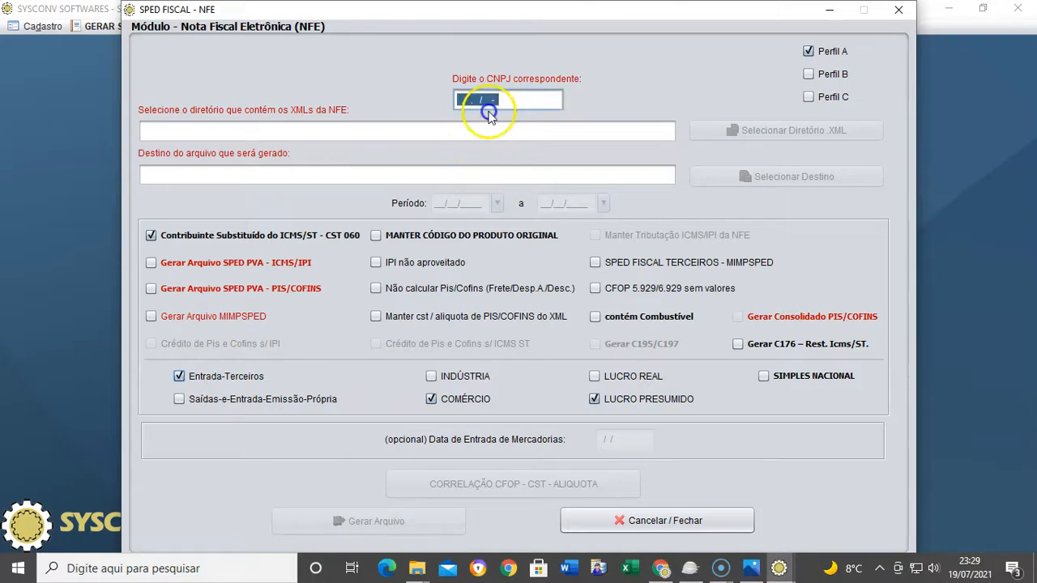
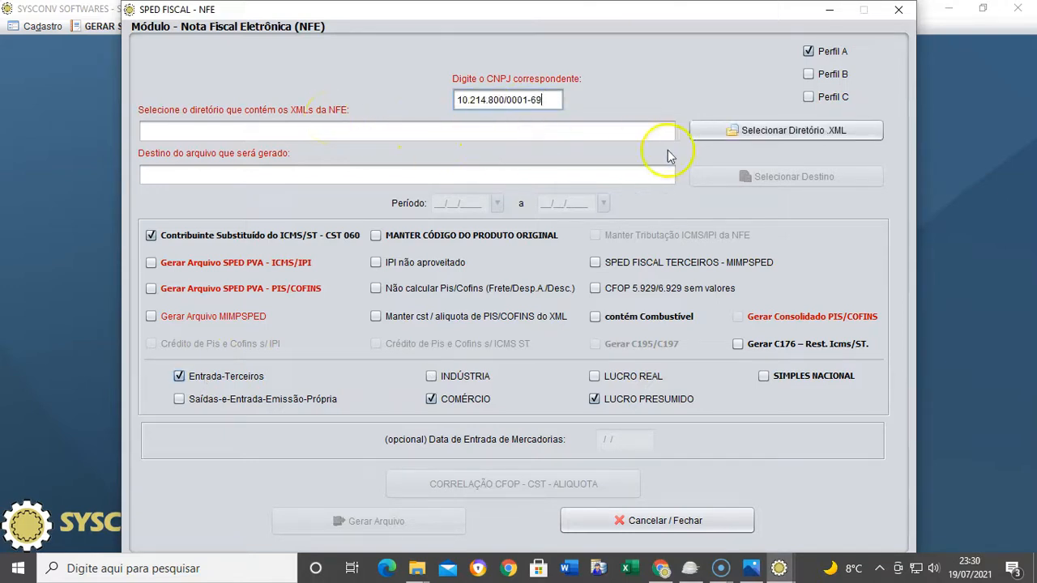
left_click(548, 133)
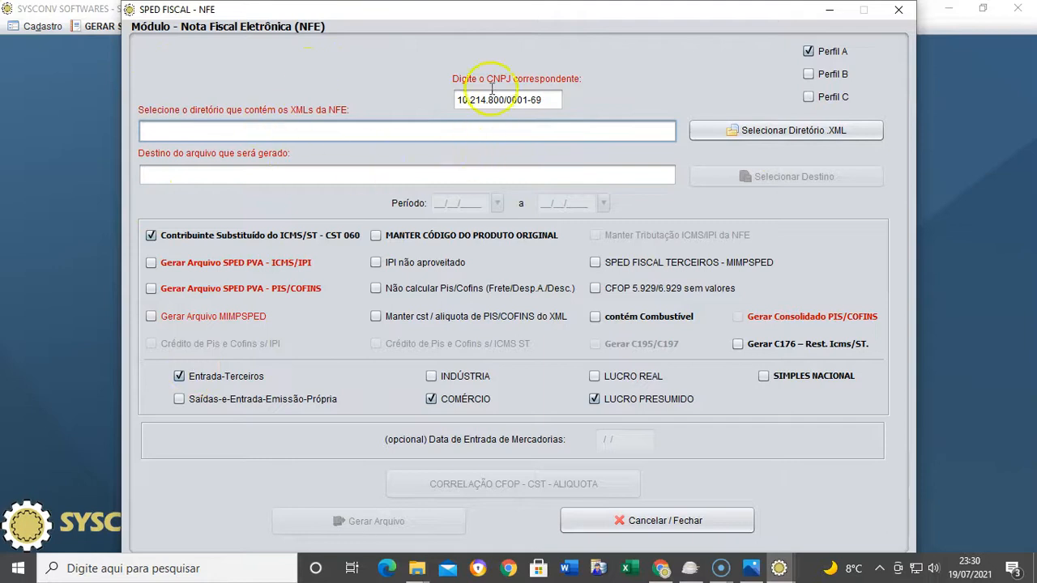
left_click(741, 131)
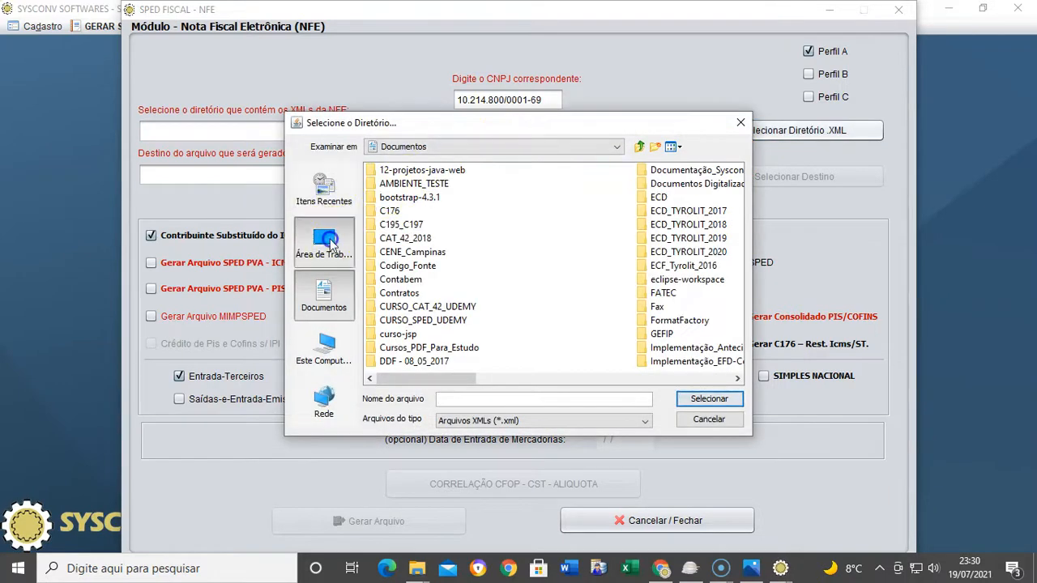
Select the user's Downloads\NFE folder as the XML source directory
left_click(326, 243)
double_click(397, 185)
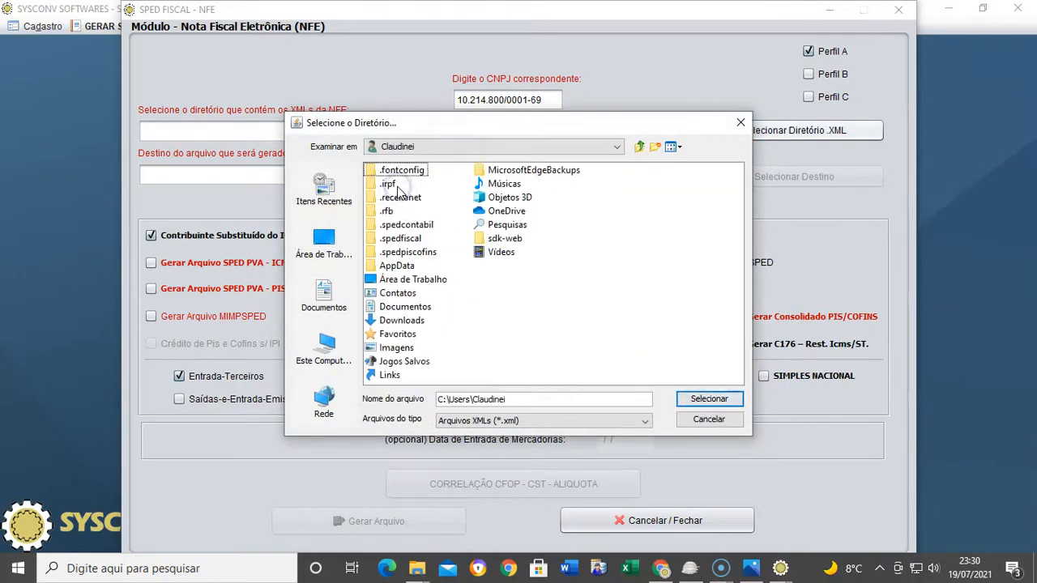
double_click(401, 320)
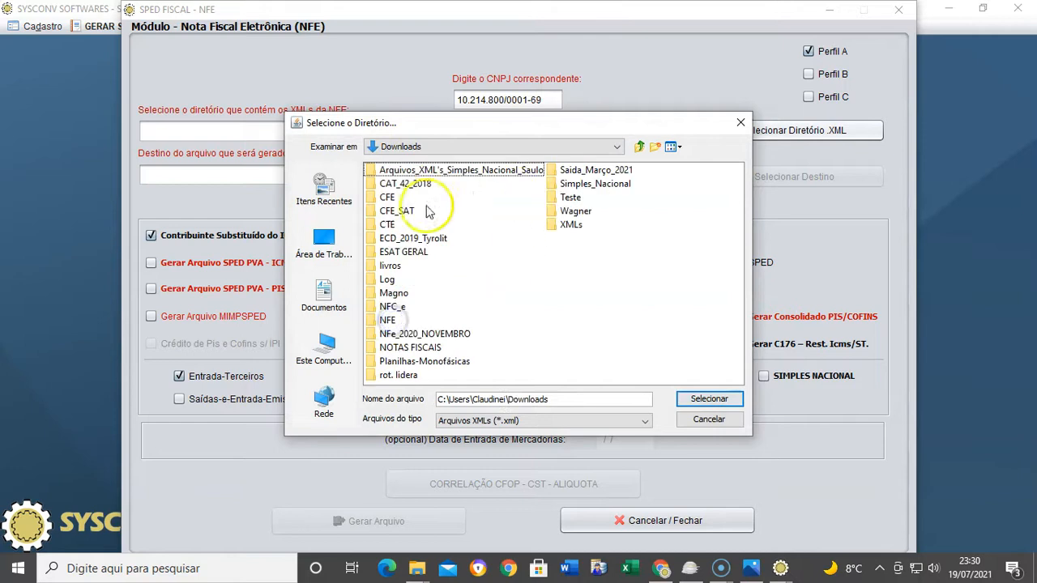
double_click(389, 320)
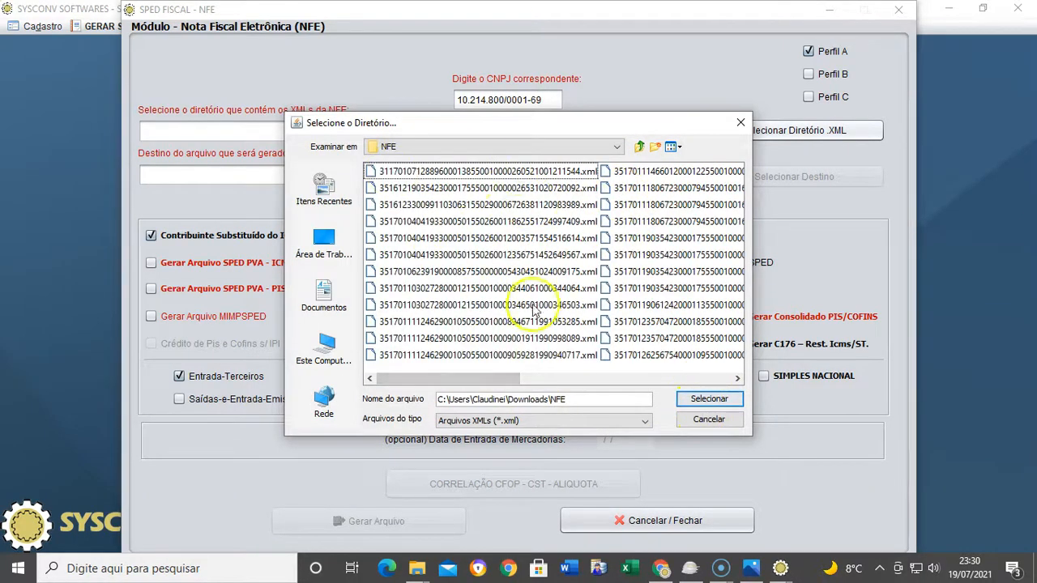
left_click_drag(488, 378, 451, 375)
left_click(687, 400)
Set the period to 01/07/2021–31/07/2021 and enable the ICMS/IPI PVA file with the chosen accountant
left_click(437, 203)
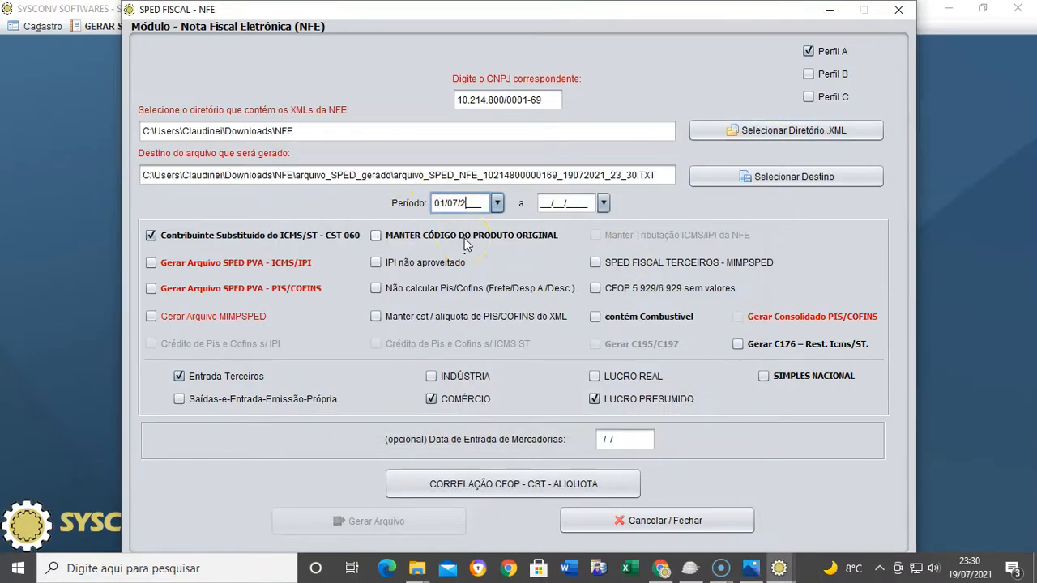
key("Tab")
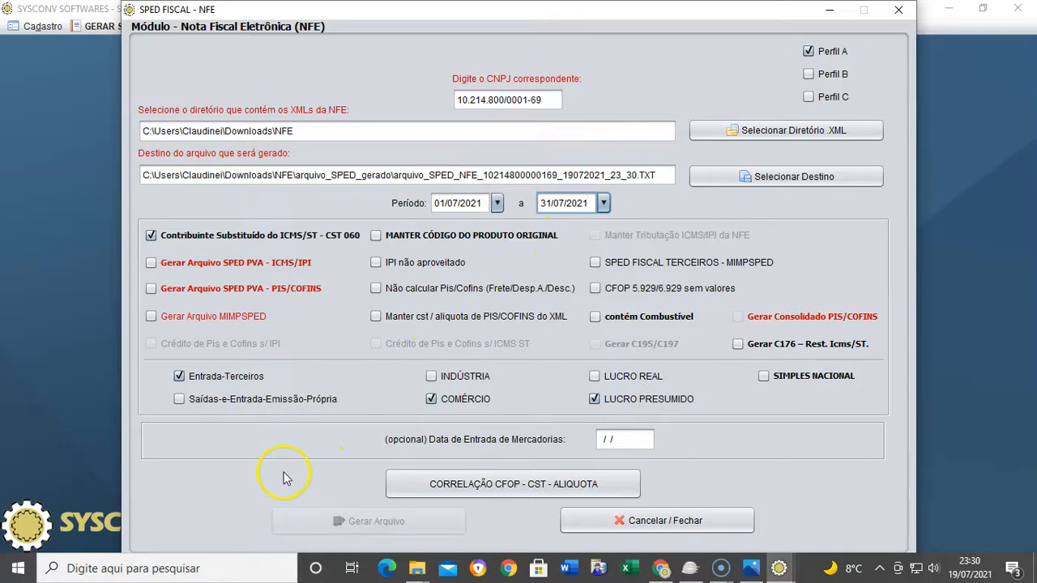
left_click(151, 263)
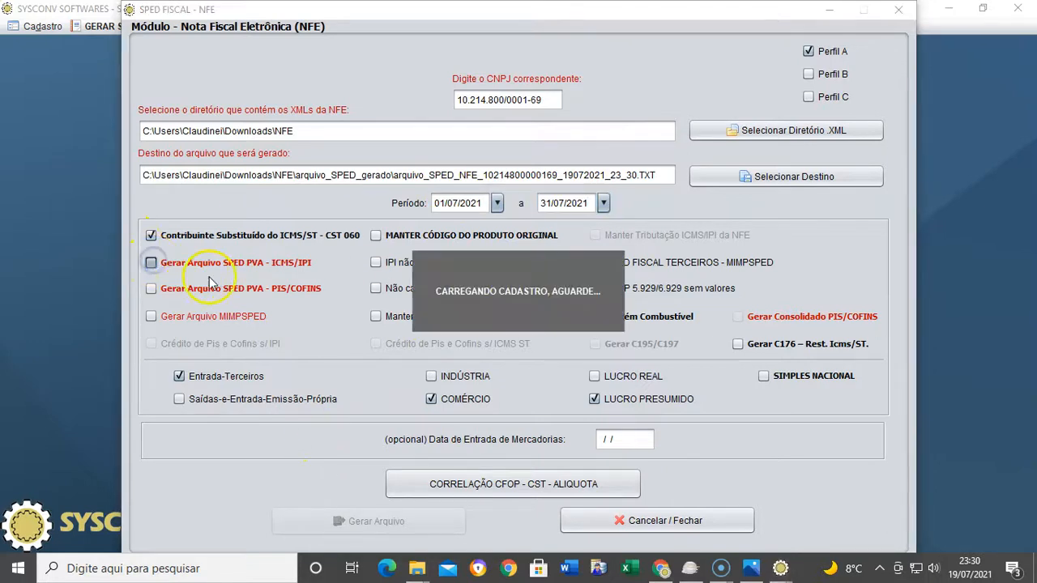
left_click(466, 275)
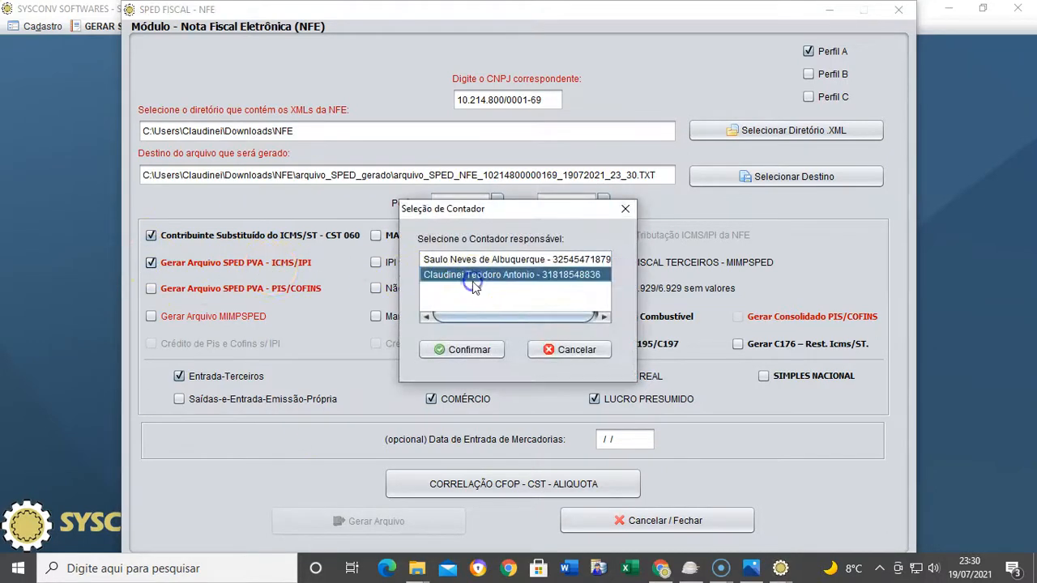
left_click(456, 351)
left_click(598, 309)
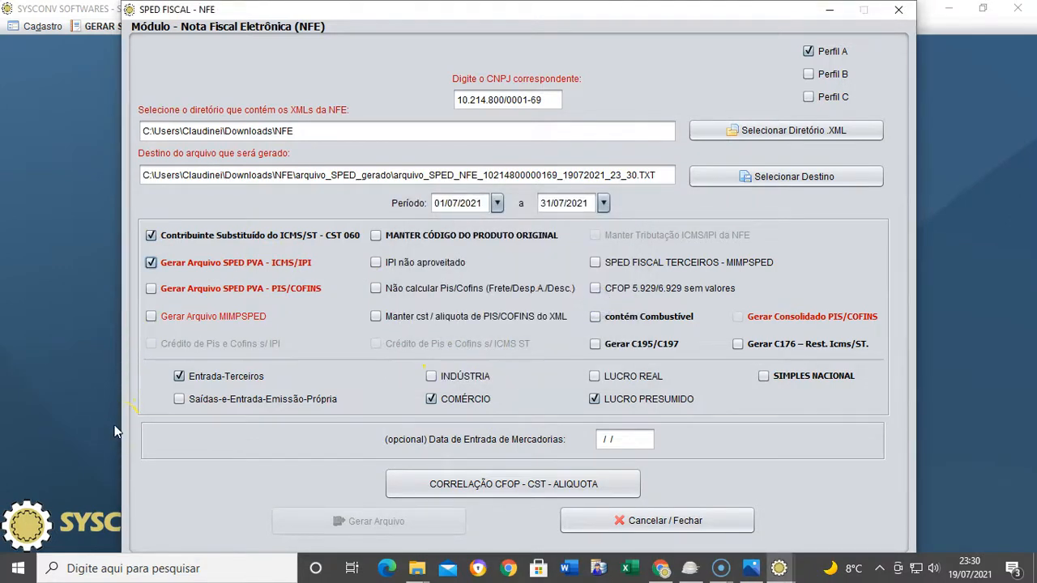
Switch the regime to Lucro Real and turn on C195/C197 generation
left_click(614, 379)
left_click(638, 350)
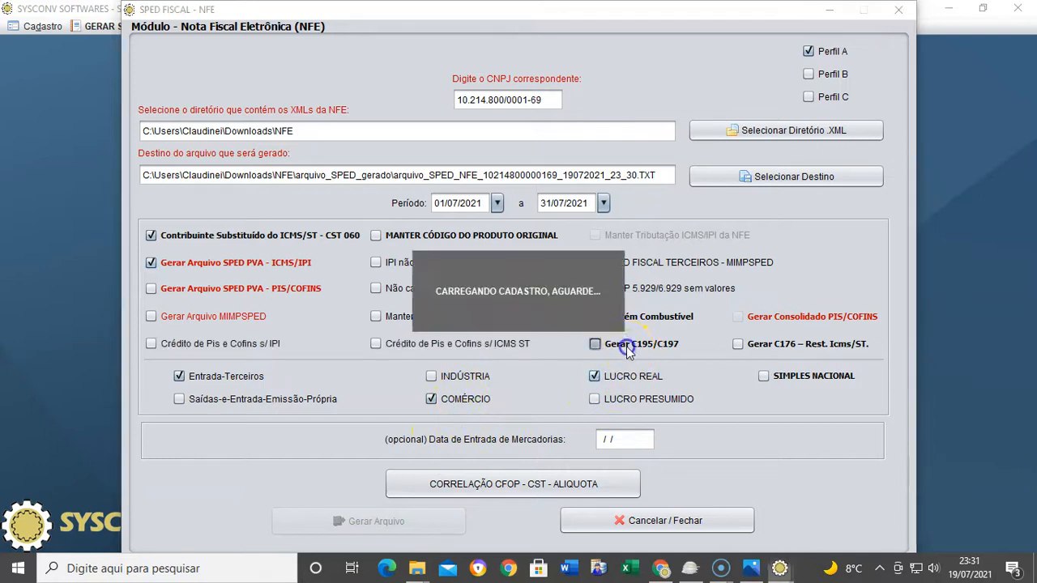
left_click_drag(629, 221, 653, 121)
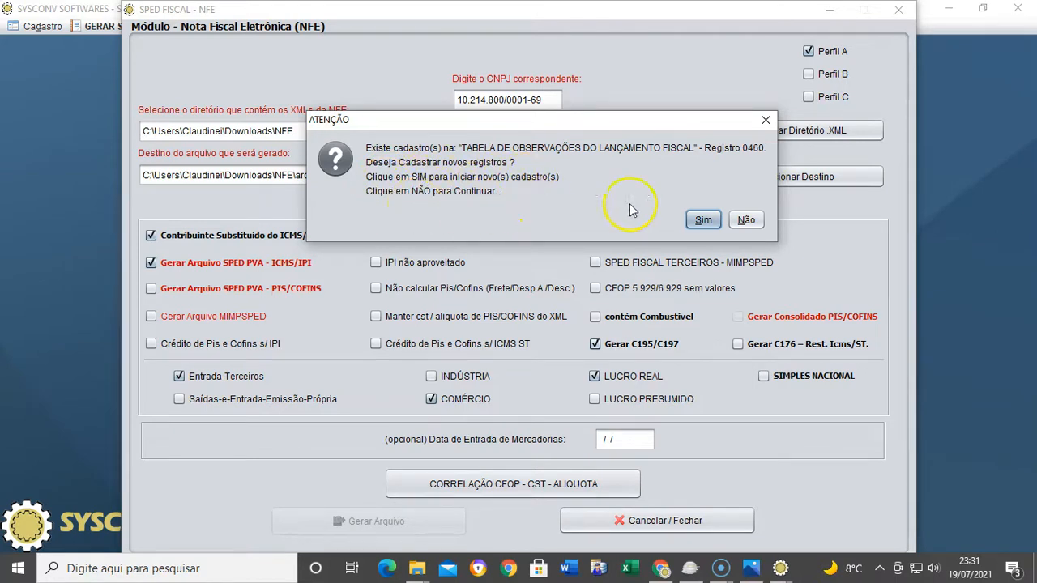
Accept registering new 0460 observations and review the existing observation codes in the table
left_click(701, 220)
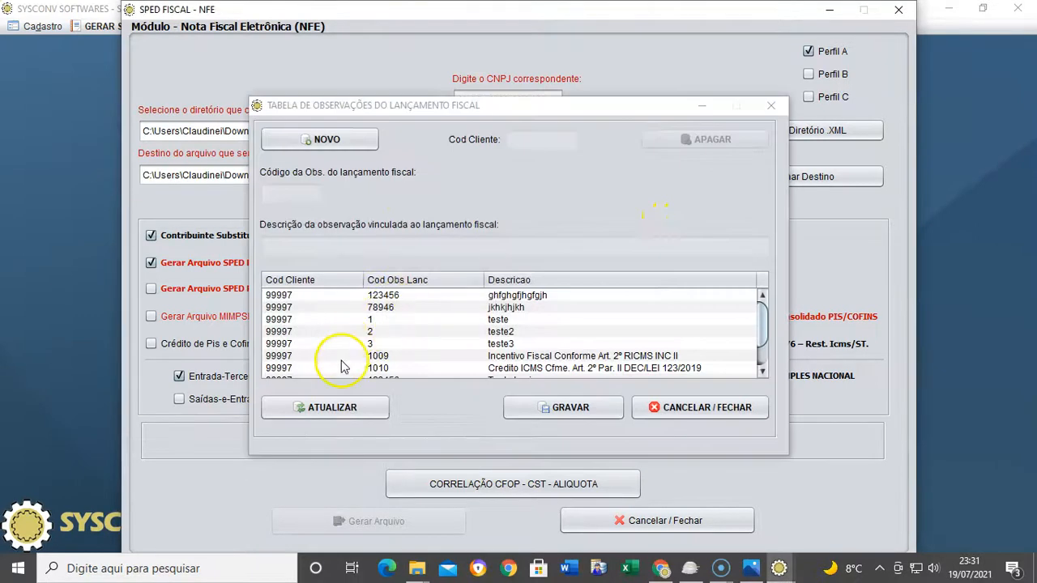
scroll(340, 367, "down", 1)
scroll(388, 349, "up", 1)
scroll(388, 348, "down", 1)
scroll(429, 331, "up", 1)
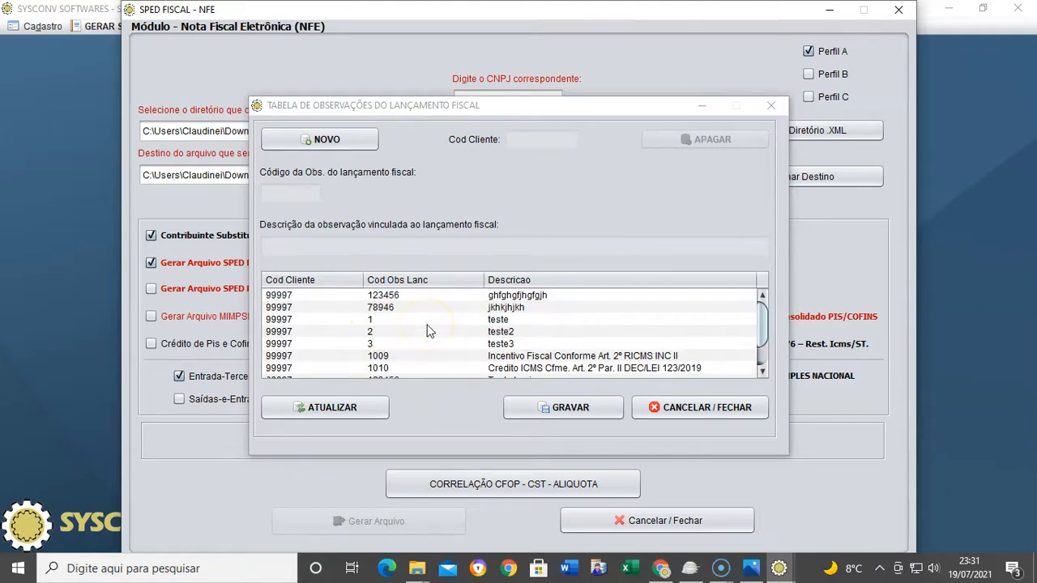
scroll(429, 331, "down", 1)
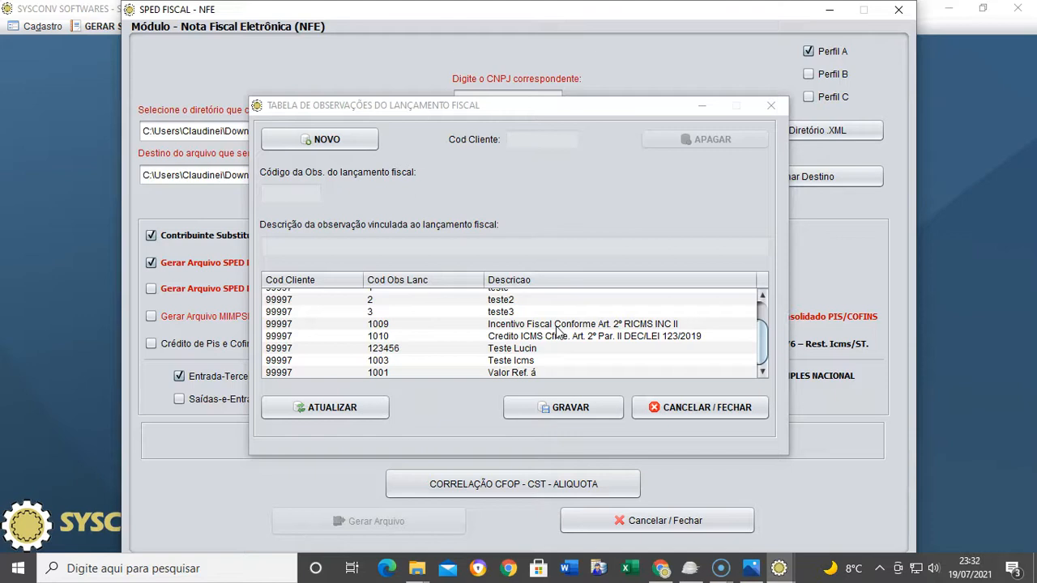
left_click(557, 370)
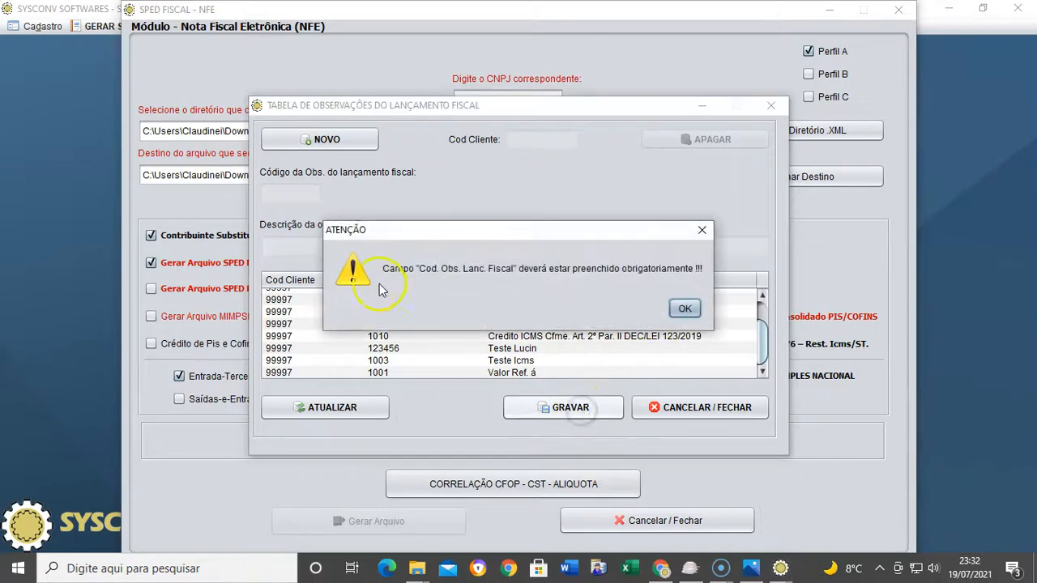
Create and save observation 1999, 'Conf. Art. 272 do RICMS - Vlr. ICMS - ST', then reload it to check
left_click(686, 310)
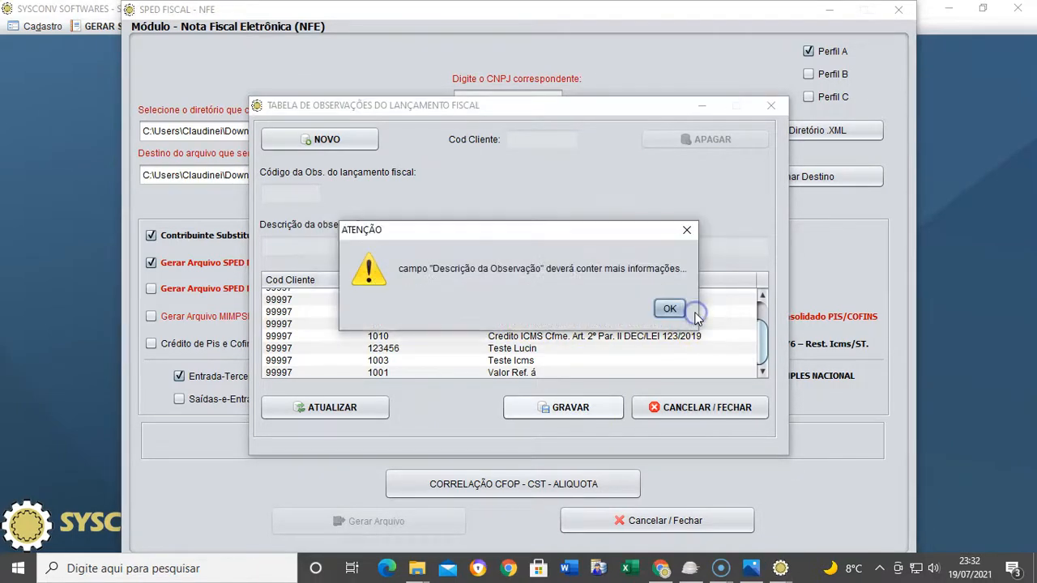
left_click(674, 308)
left_click(269, 140)
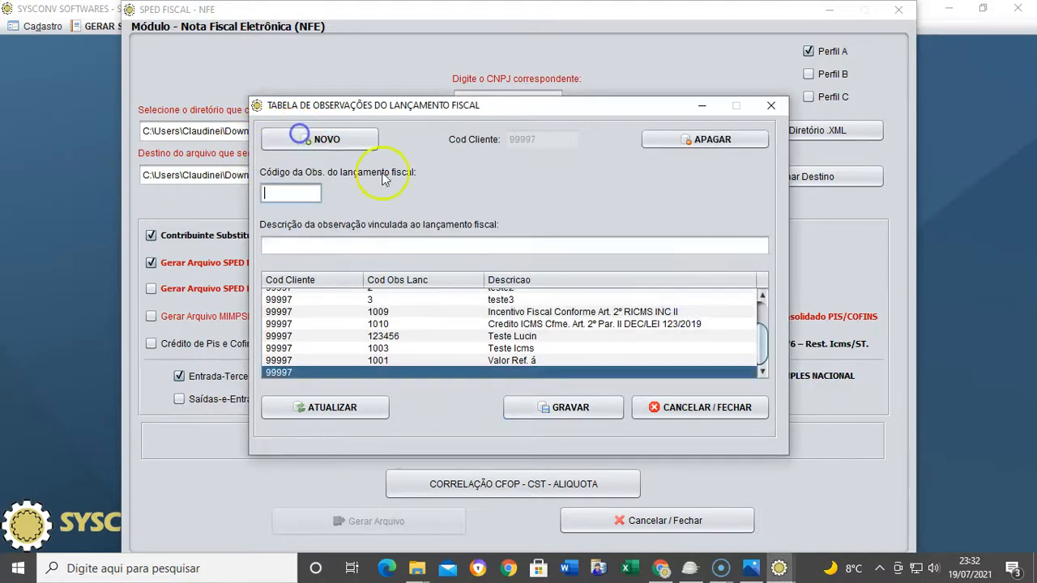
type("199")
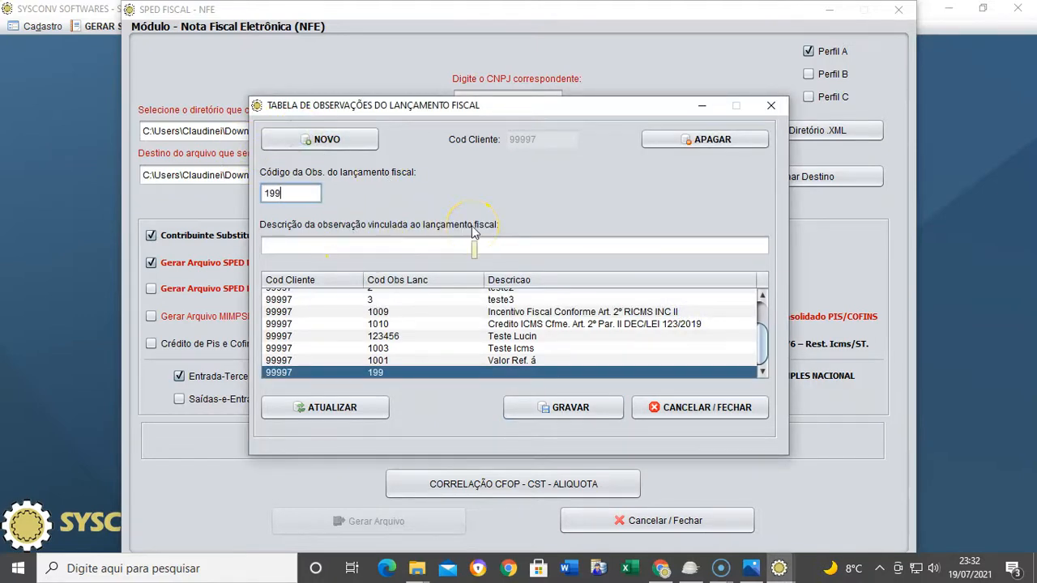
type("9")
left_click(341, 245)
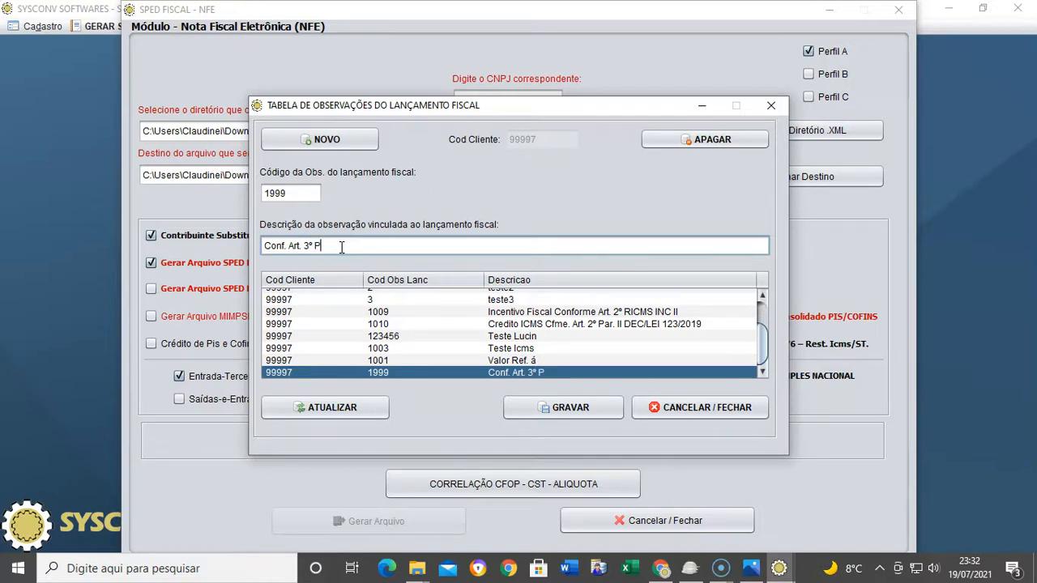
key("BackSpace")
key("BackSpace")
key("BackSpace")
type("72")
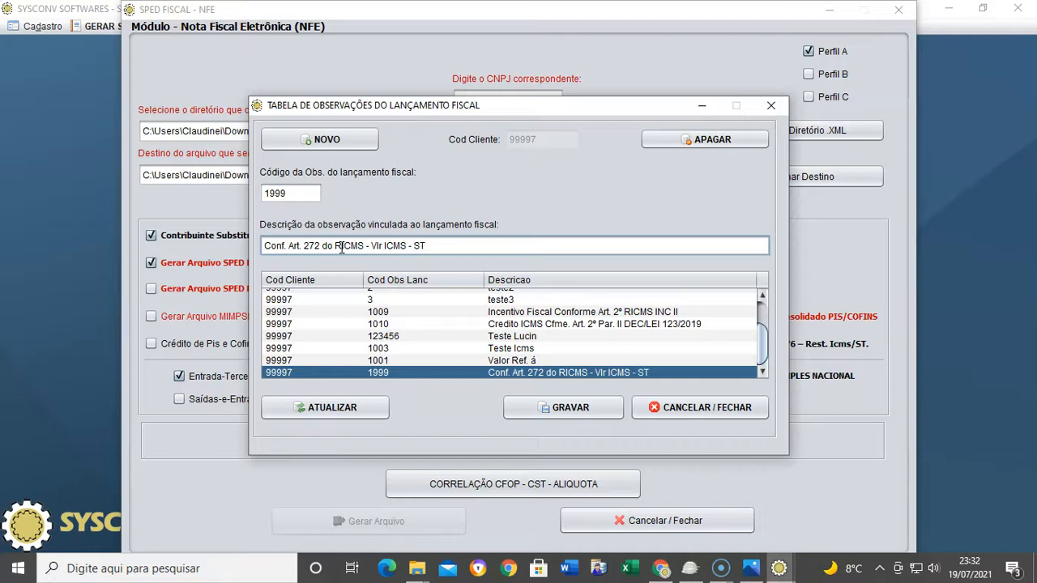
left_click(384, 245)
type(".")
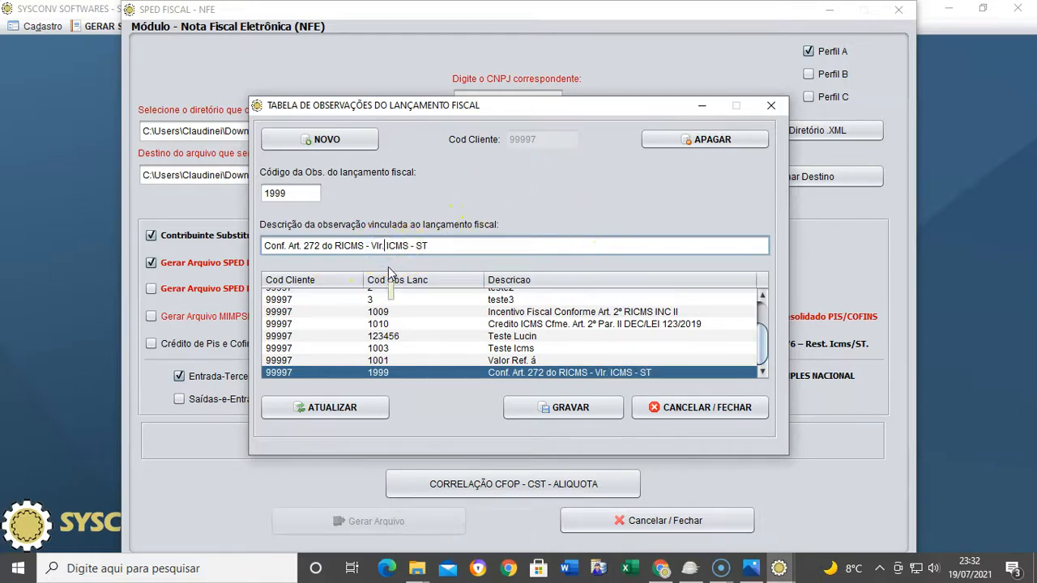
left_click(577, 405)
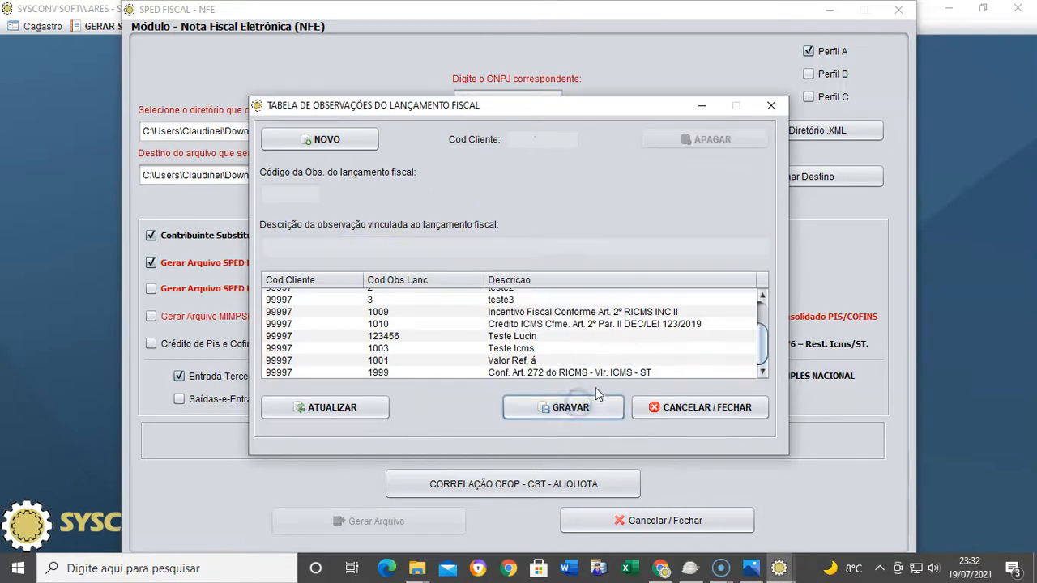
left_click(541, 372)
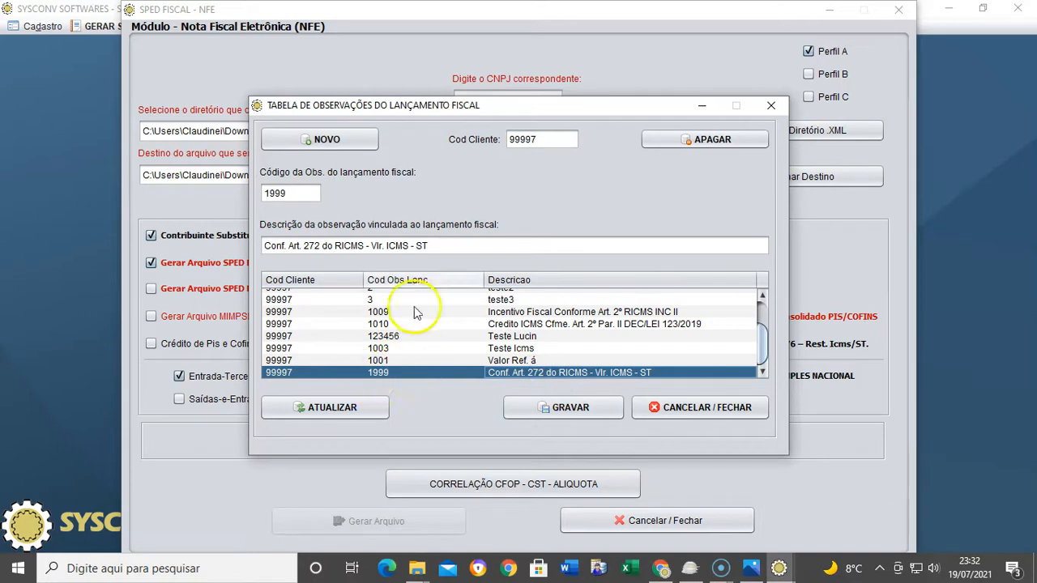
Create and save observation 2000, 'Conf. Art. 214 RICMS/SP - Isentas/Outras'
scroll(462, 340, "up", 3)
scroll(484, 357, "down", 3)
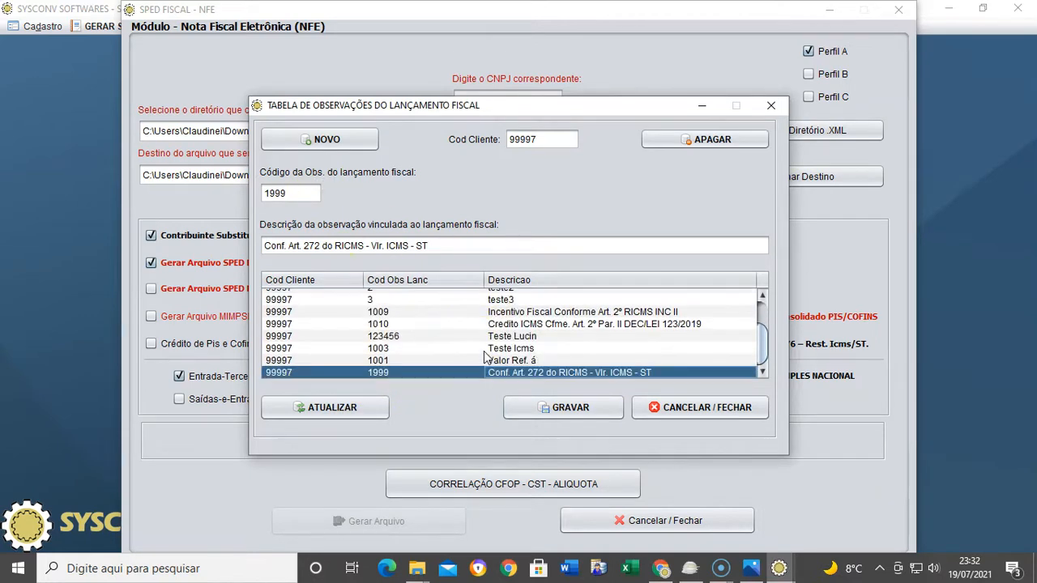
left_click(312, 142)
type("2000")
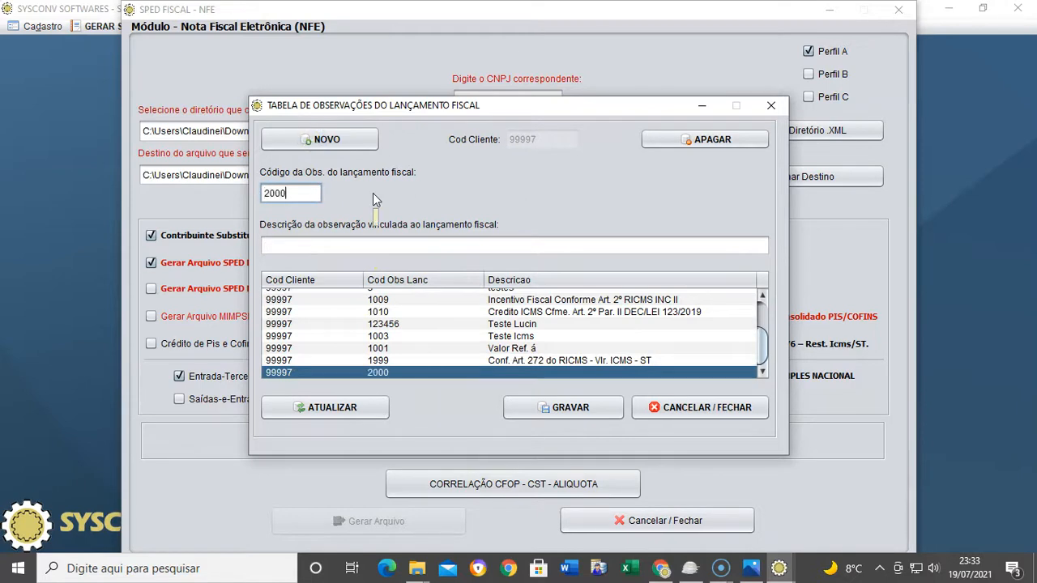
left_click(315, 243)
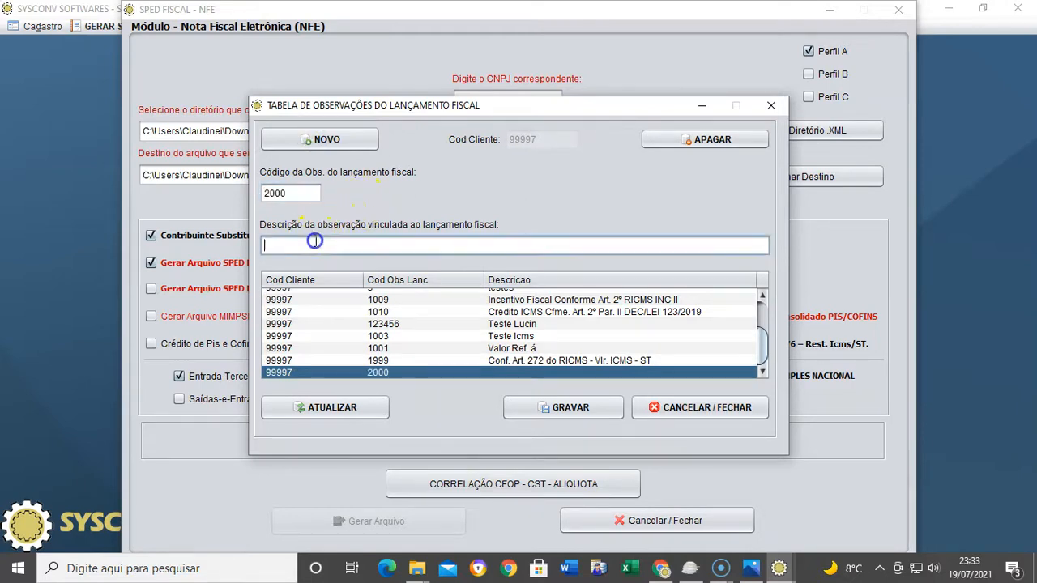
type("XCO")
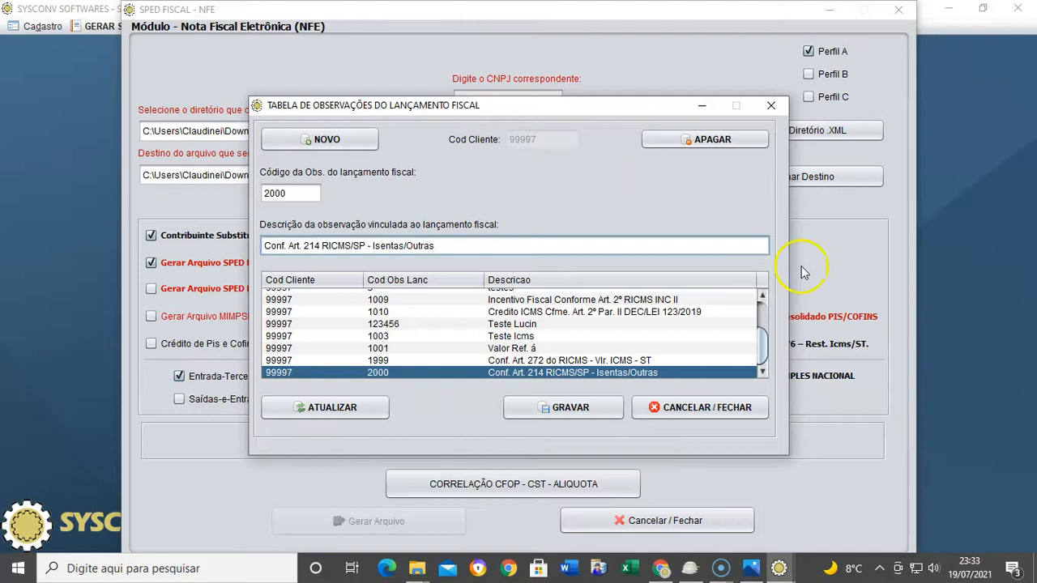
left_click(580, 410)
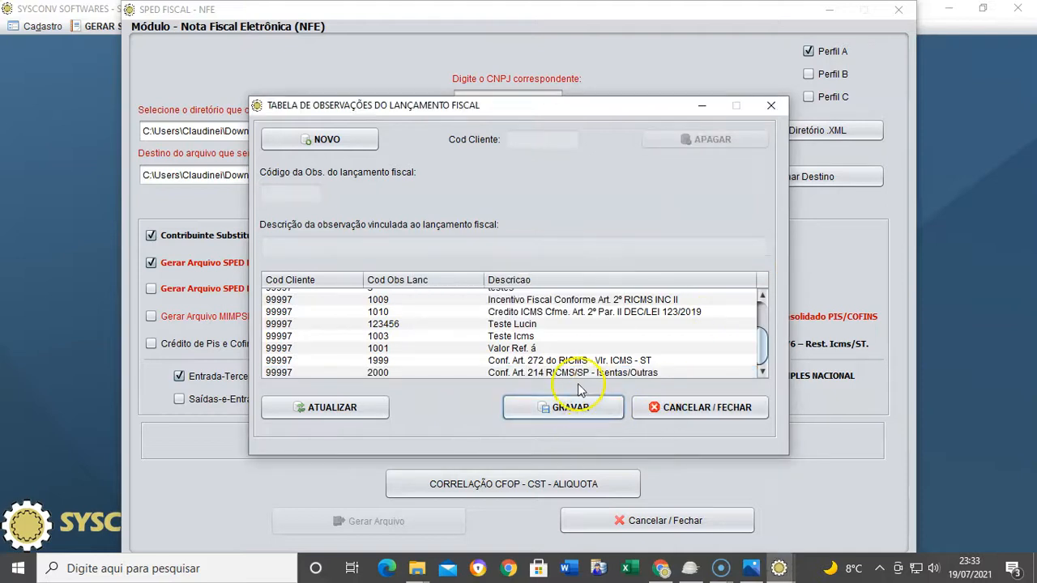
Review the saved 1999 and 2000 observation records
left_click(580, 361)
left_click(582, 373)
left_click(588, 361)
left_click(588, 372)
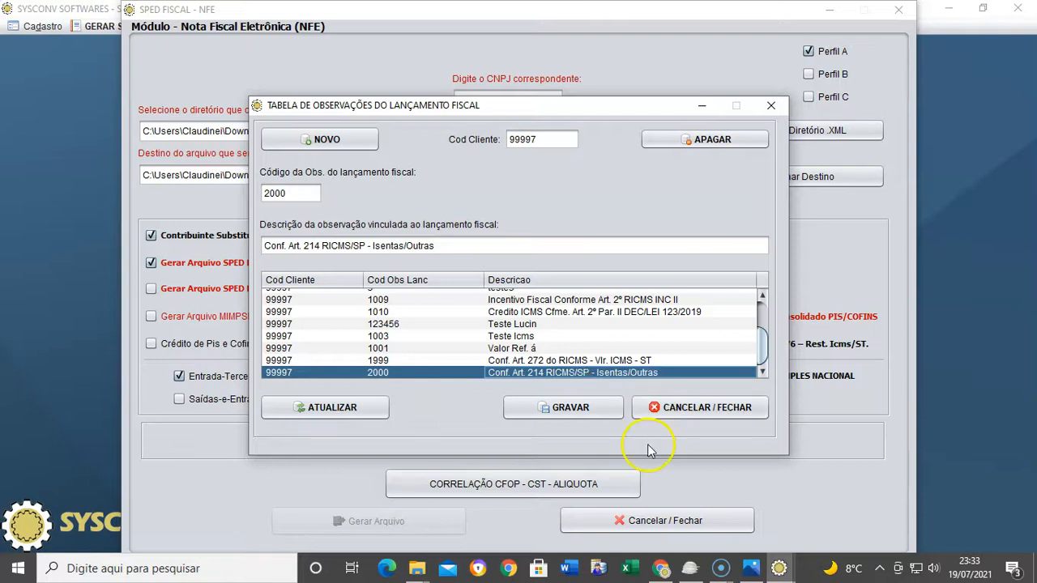
Close the observations table and open the CFOP-CST-rate correlation, including previously processed items
left_click(689, 409)
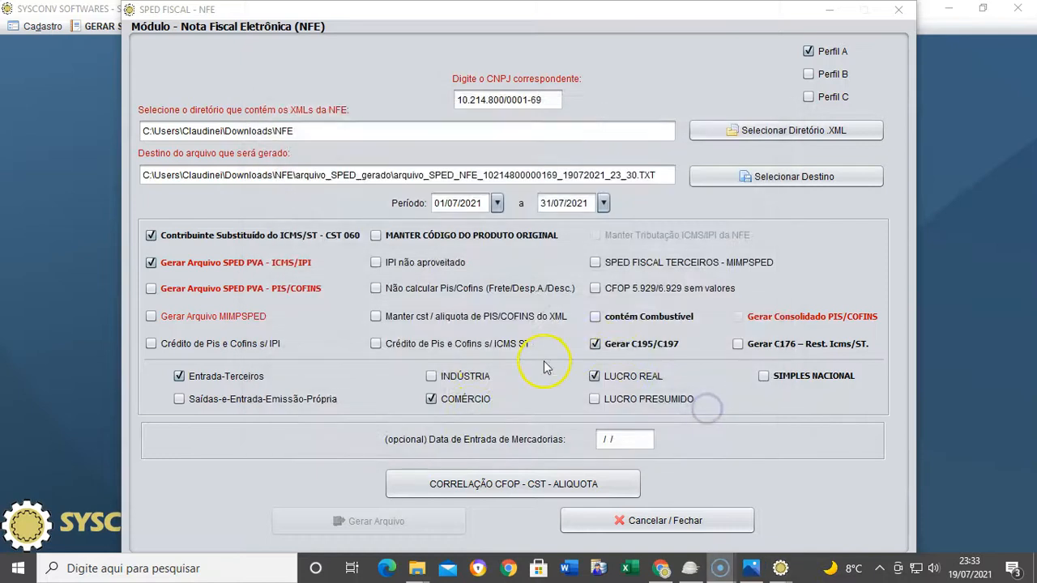
left_click(520, 484)
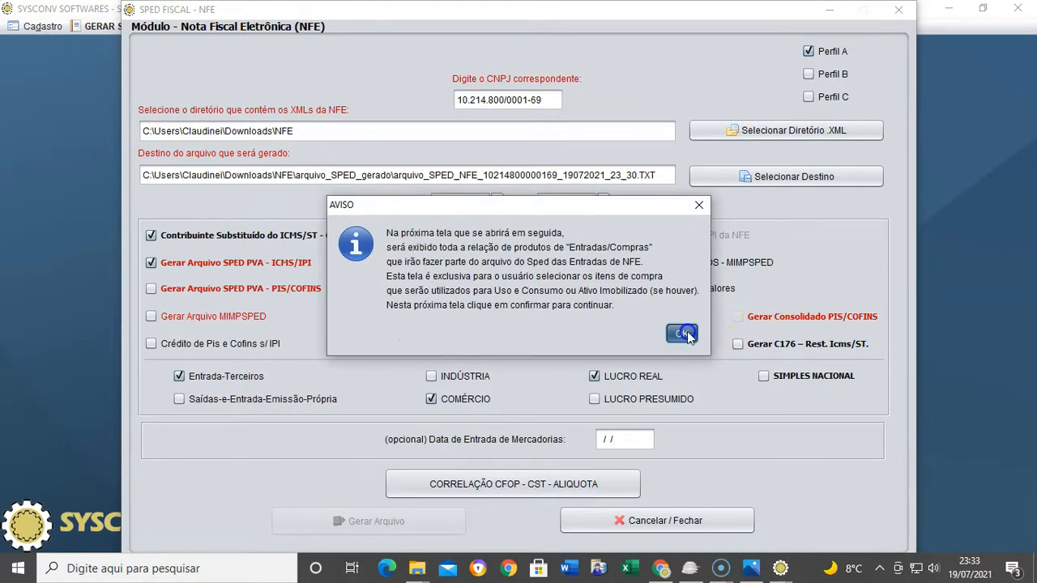
left_click(687, 331)
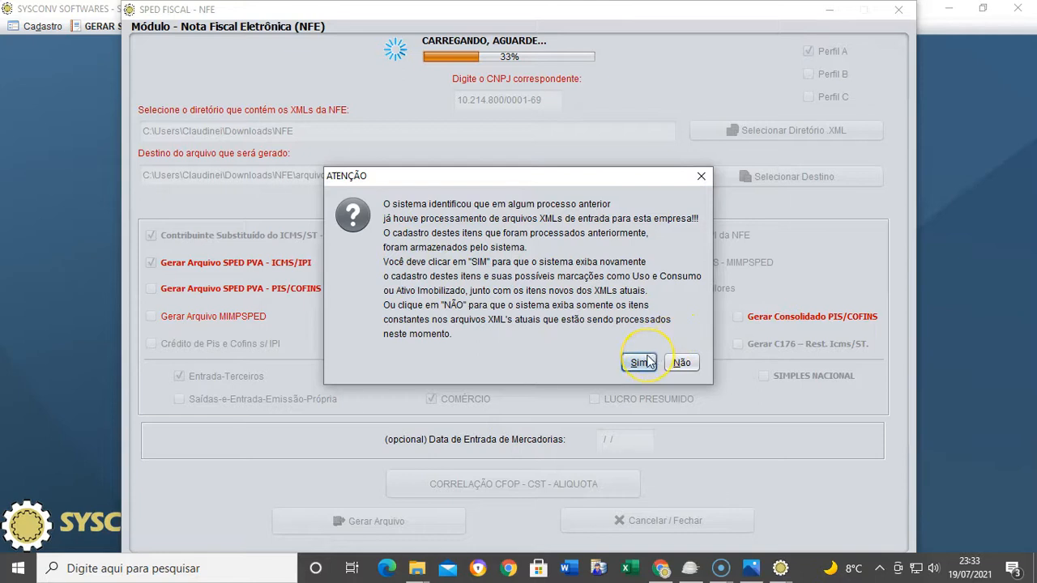
left_click(646, 362)
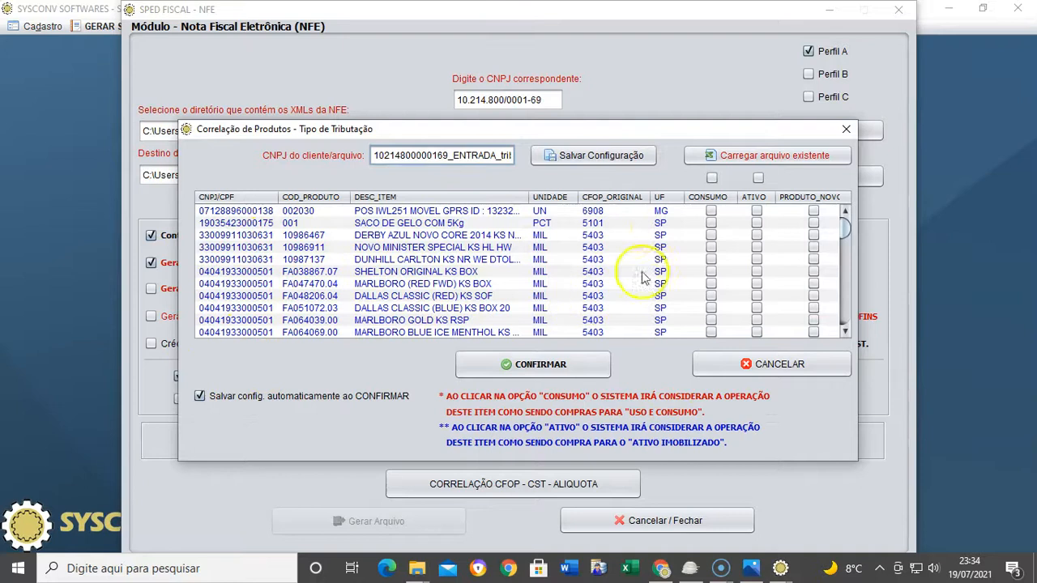
Try the use-and-consumption marks on the first correlation items, then clear them again
scroll(381, 293, "down", 3)
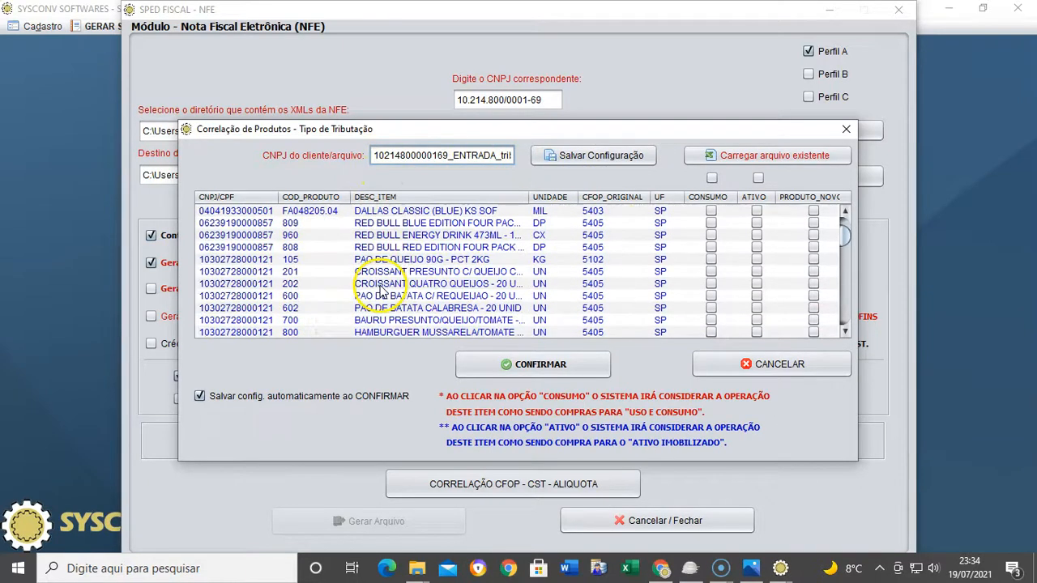
scroll(381, 293, "up", 3)
left_click(711, 211)
left_click(711, 223)
left_click(711, 259)
left_click(712, 248)
left_click(711, 259)
left_click(711, 247)
left_click(713, 223)
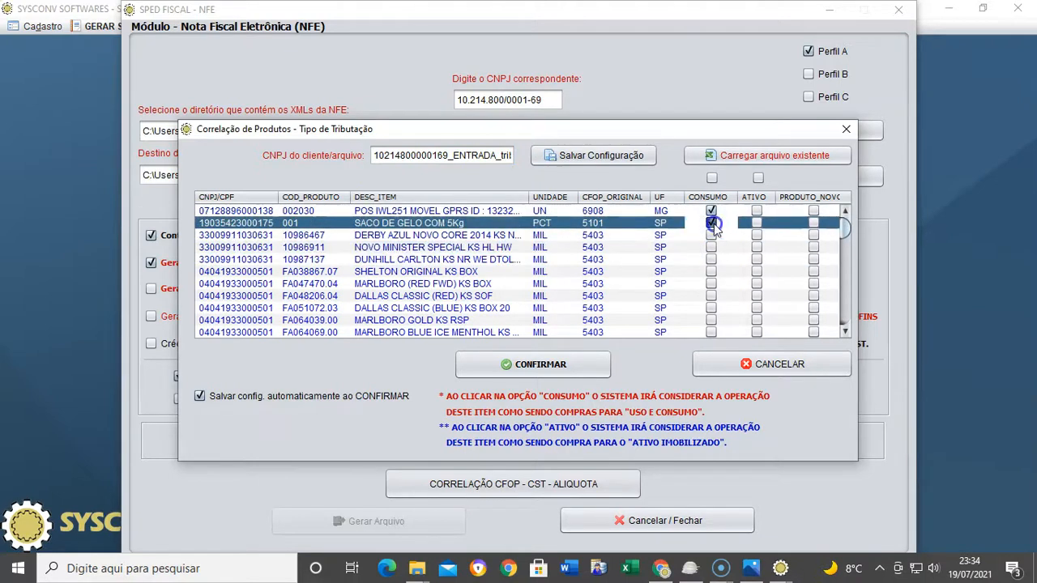
left_click(712, 223)
left_click(711, 211)
Toggle fixed-asset marks, pick the SHELTON and MARLBORO items, and confirm the tax-type correlation
left_click(757, 211)
left_click(756, 235)
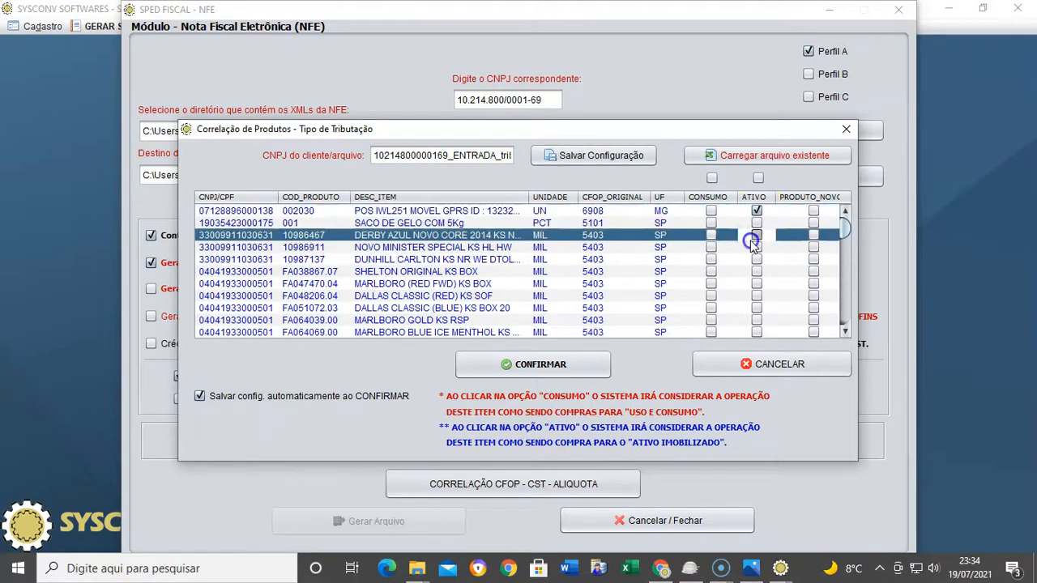
left_click(757, 211)
left_click(756, 235)
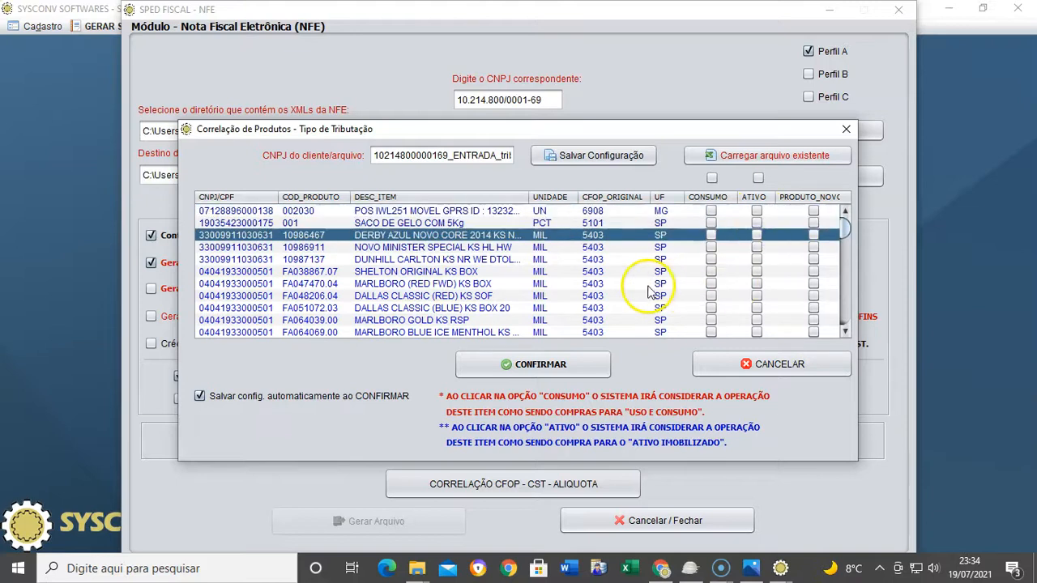
scroll(632, 287, "down", 5)
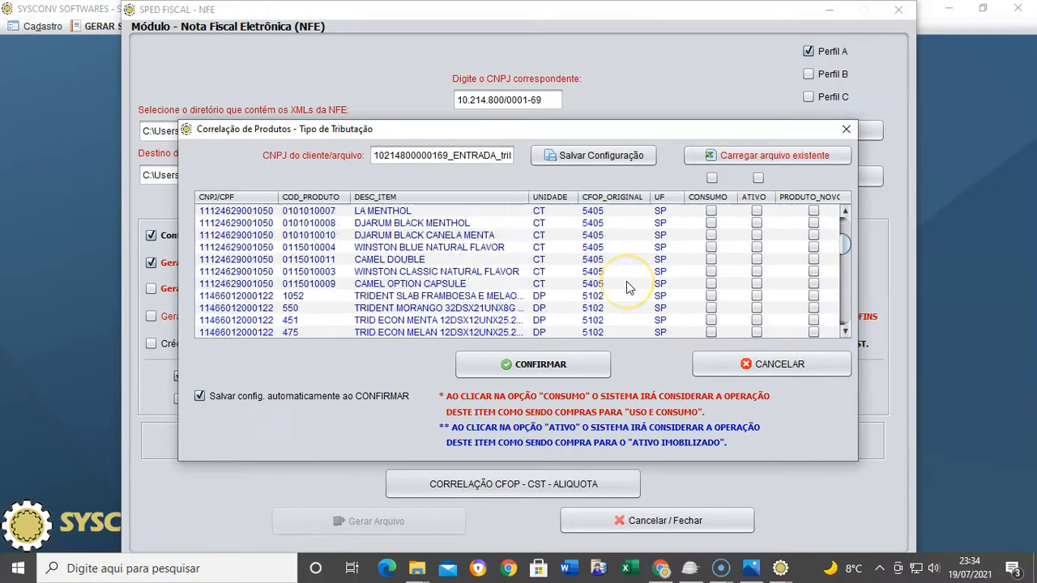
scroll(627, 285, "up", 5)
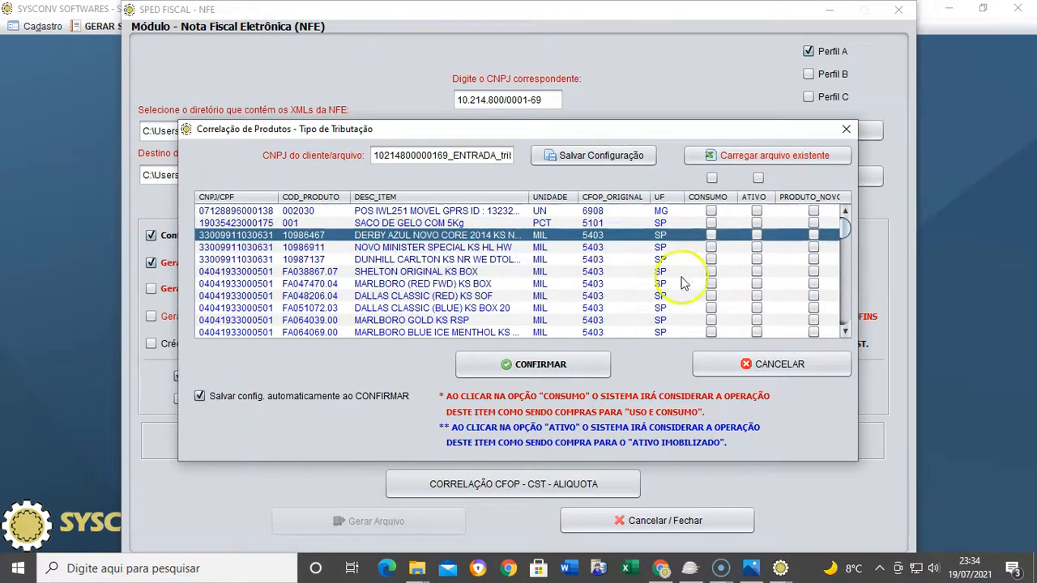
left_click(710, 272)
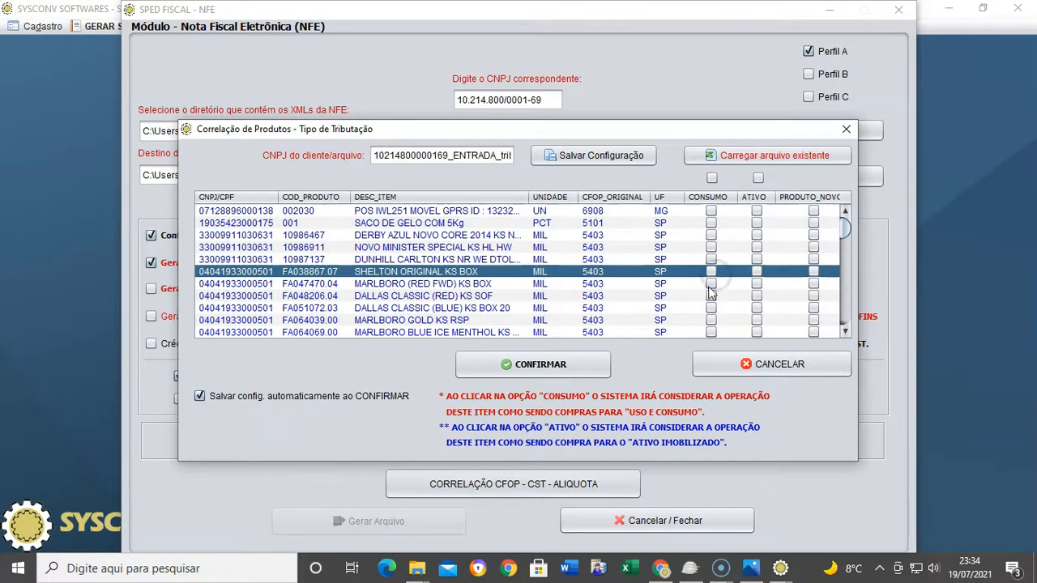
left_click(709, 286)
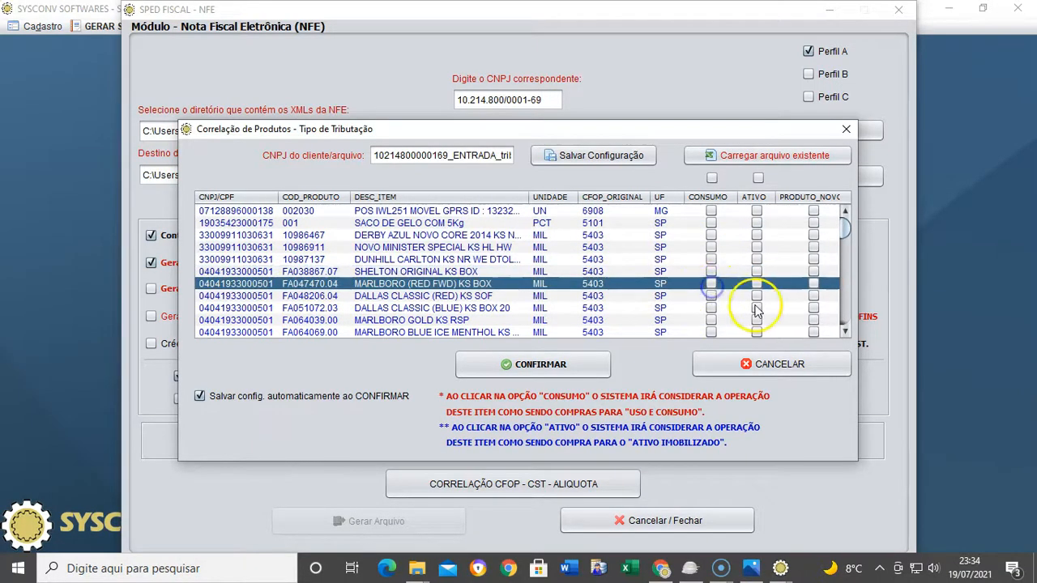
scroll(681, 298, "down", 5)
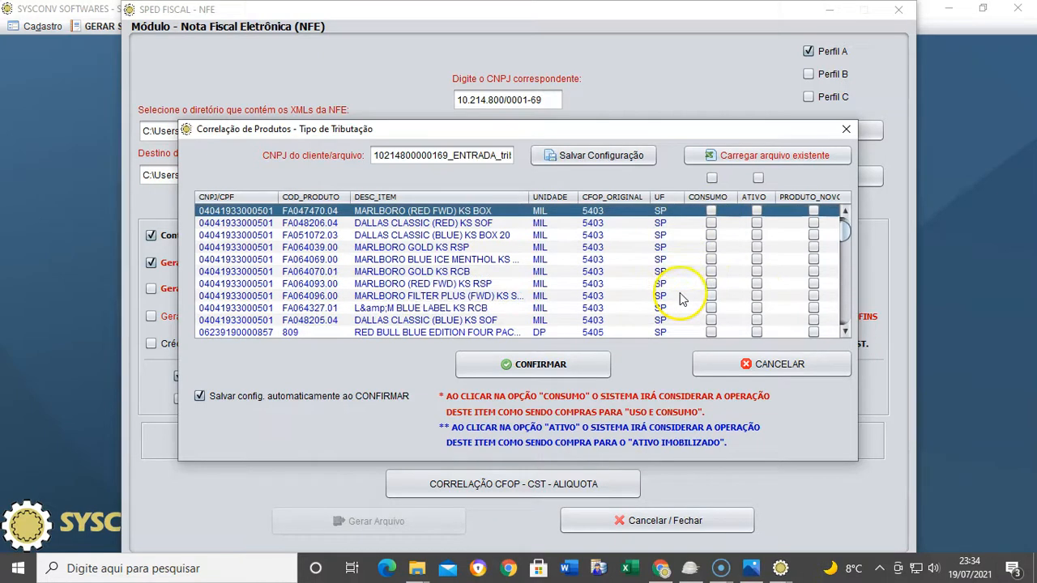
scroll(680, 298, "down", 15)
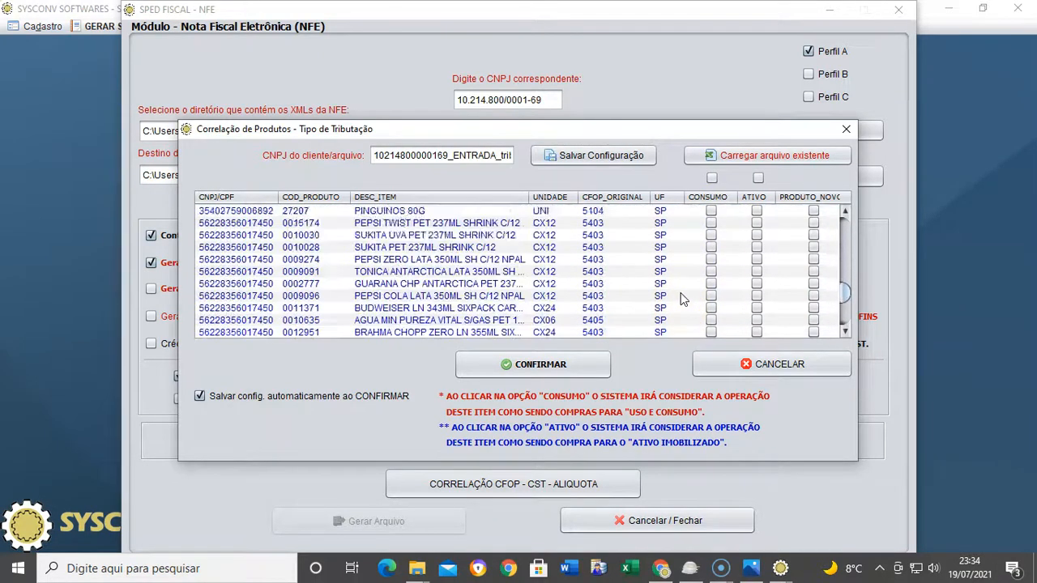
left_click(531, 365)
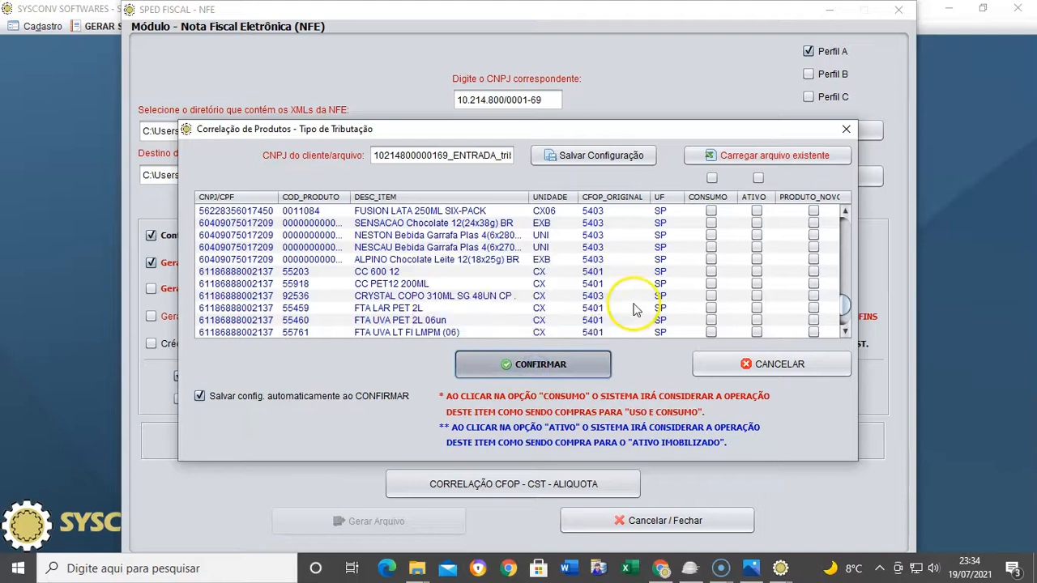
Dismiss the saved, loaded, TROCAR_COD_POR and AVISO notices and answer Sim to load Correlação de Produtos
left_click(687, 309)
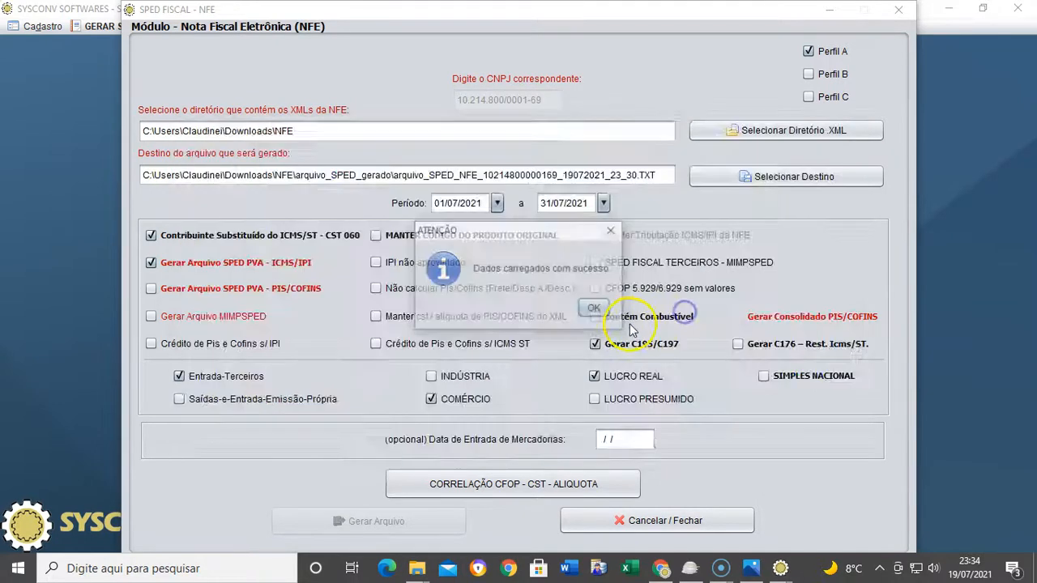
left_click(595, 311)
left_click(678, 353)
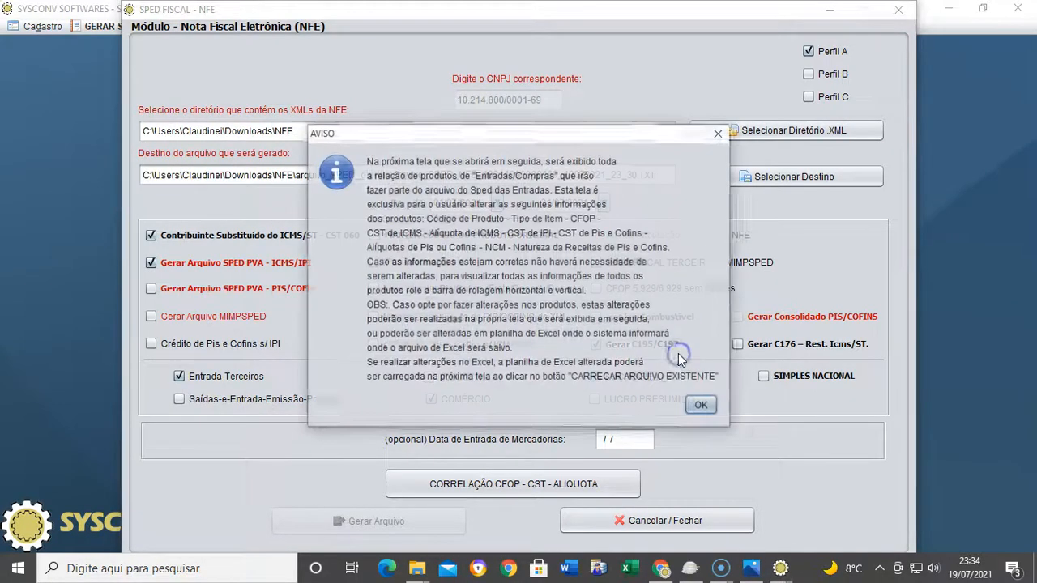
left_click(701, 407)
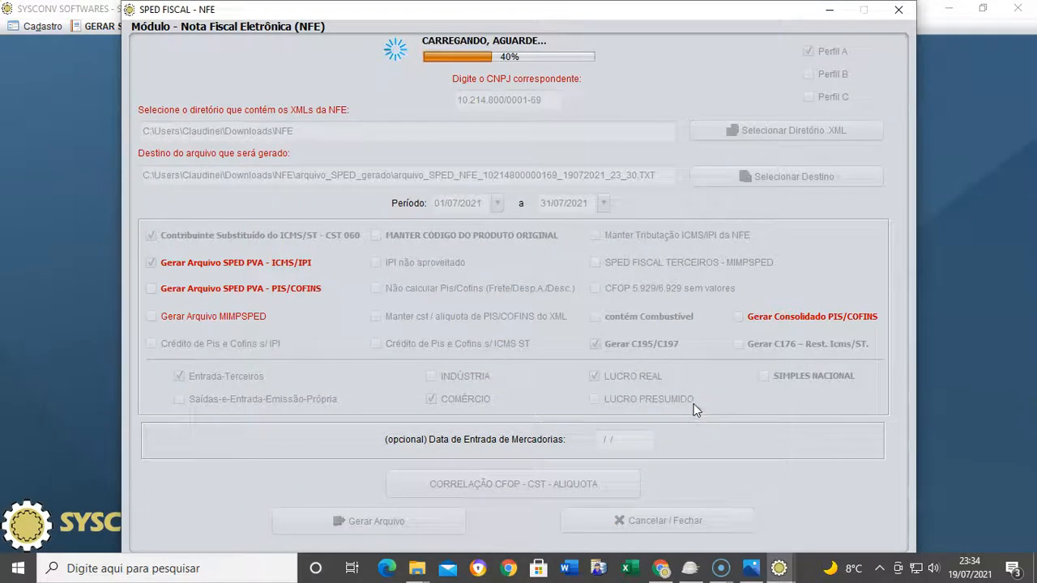
left_click(632, 361)
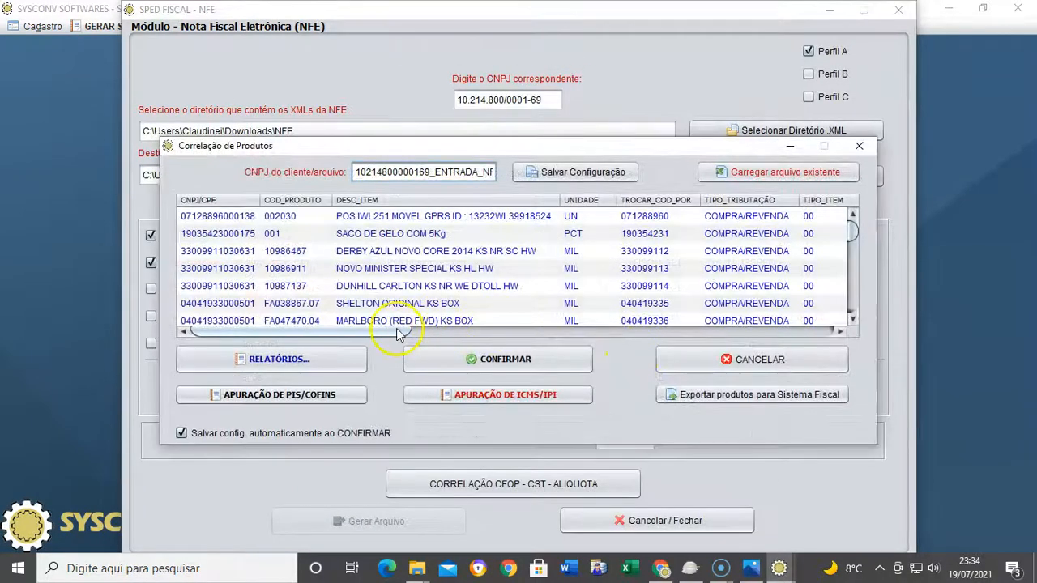
left_click_drag(396, 331, 490, 332)
Inspect replacement codes and PIS/COFINS entry and exit CSTs on the DERBY, PCT, 99113 and 19335 rows
left_click(377, 268)
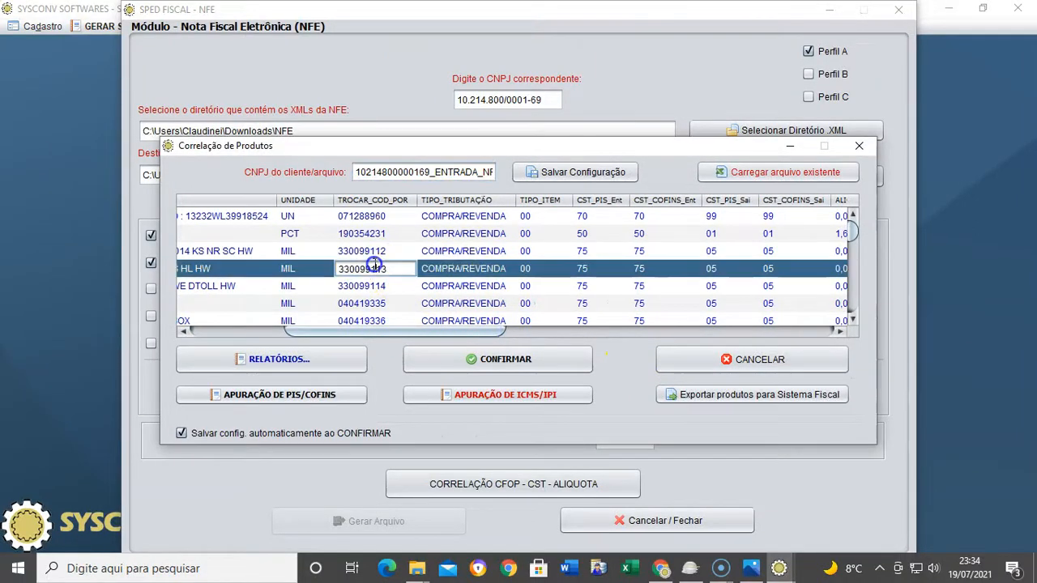
double_click(375, 247)
left_click(379, 271)
double_click(598, 235)
double_click(636, 269)
left_click_drag(480, 332, 542, 333)
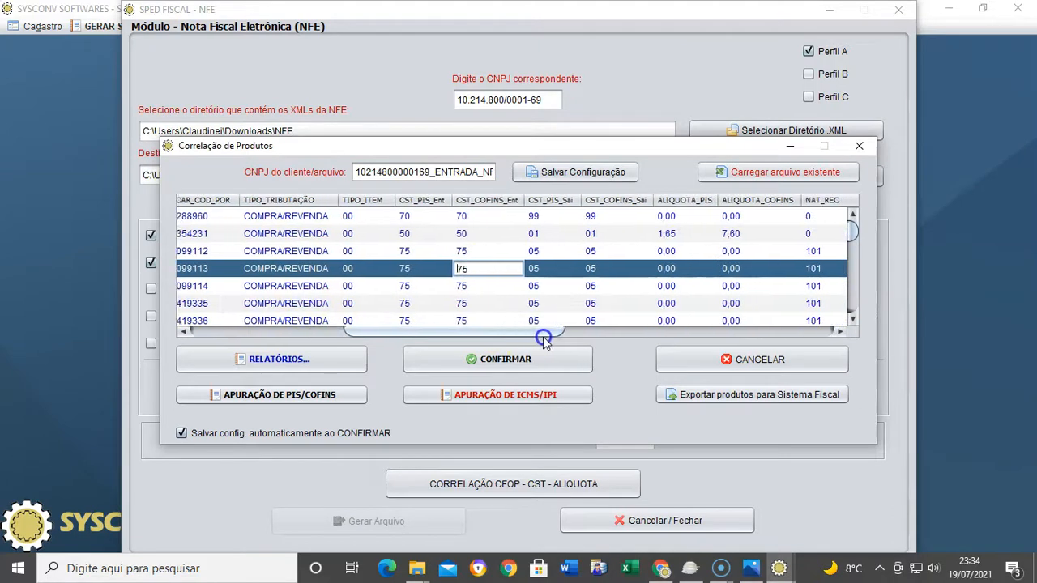
double_click(458, 234)
double_click(467, 303)
left_click(515, 269)
double_click(581, 269)
left_click(565, 302)
double_click(561, 303)
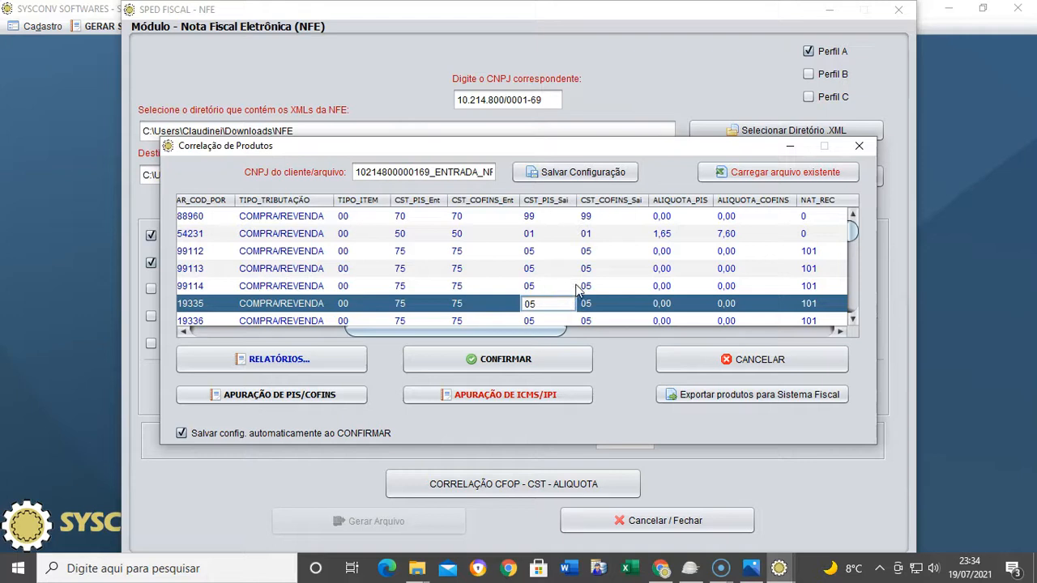
scroll(588, 259, "down", 2)
scroll(616, 263, "up", 2)
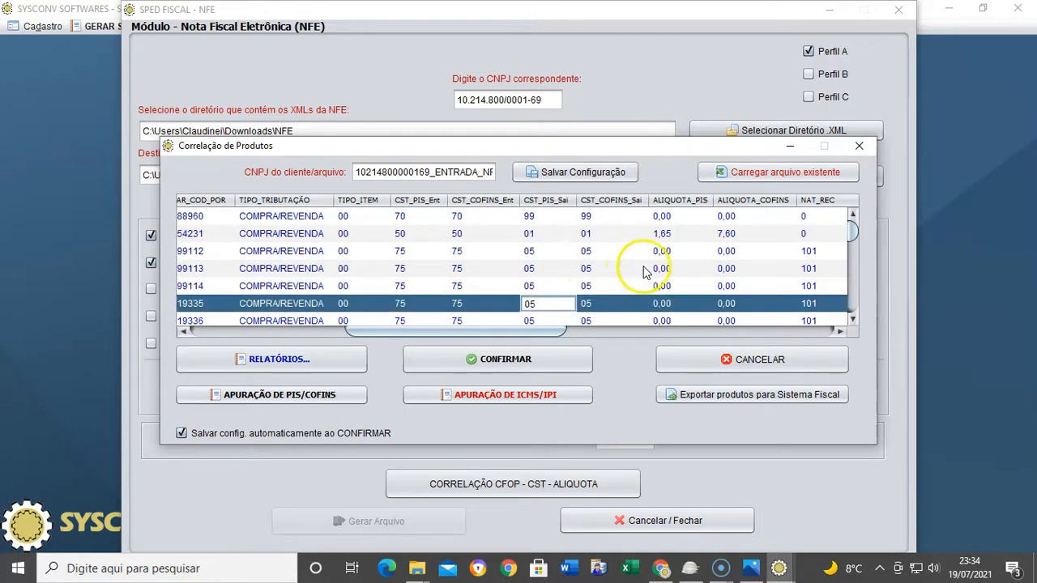
Change the second product's CST_ICMS from 101 to 000, comparing with the fourth row's 060
left_click_drag(544, 330, 678, 328)
double_click(608, 267)
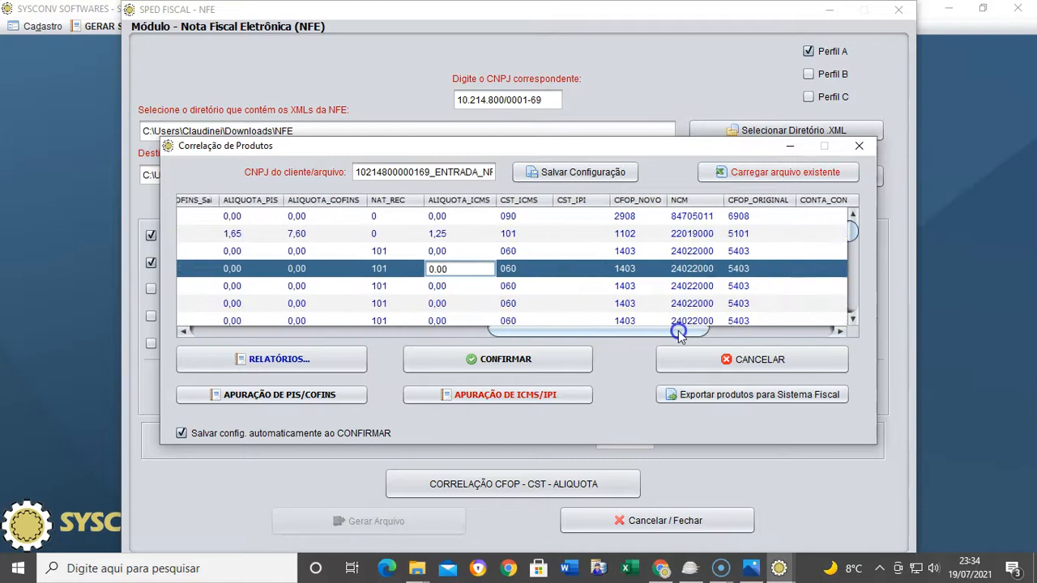
double_click(559, 256)
double_click(518, 234)
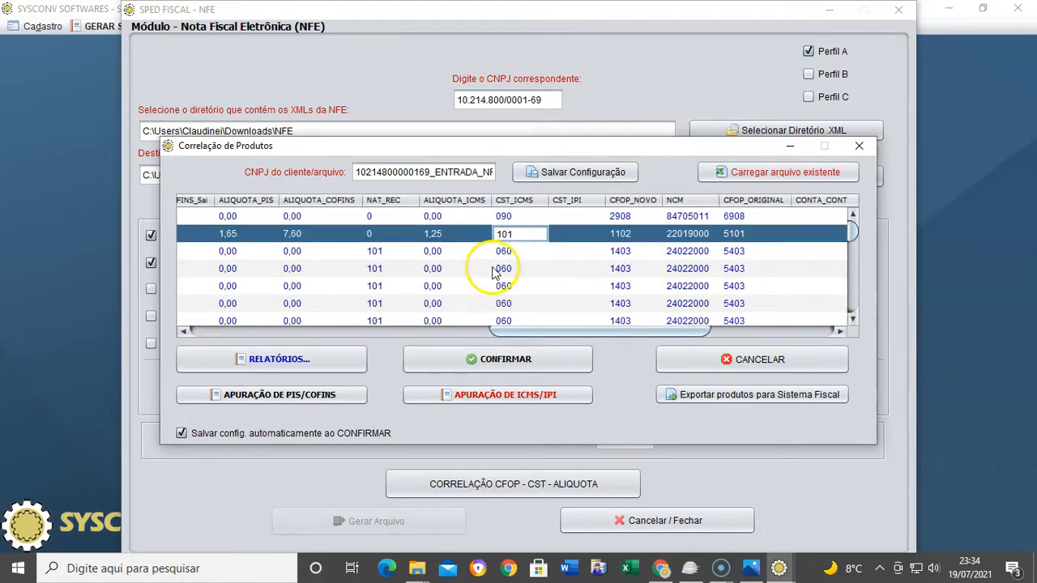
double_click(516, 235)
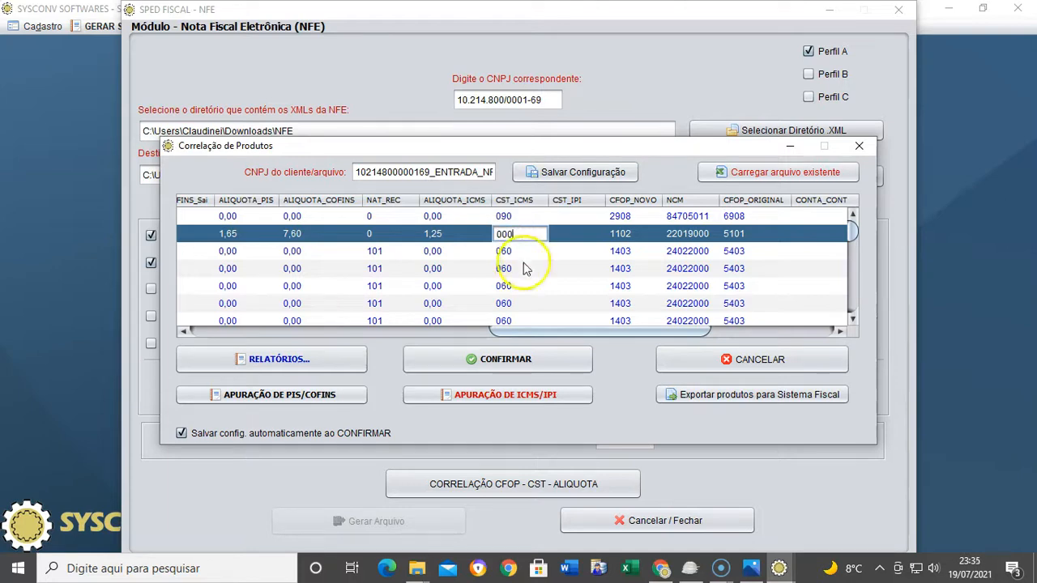
double_click(524, 266)
double_click(522, 236)
scroll(525, 272, "down", 5)
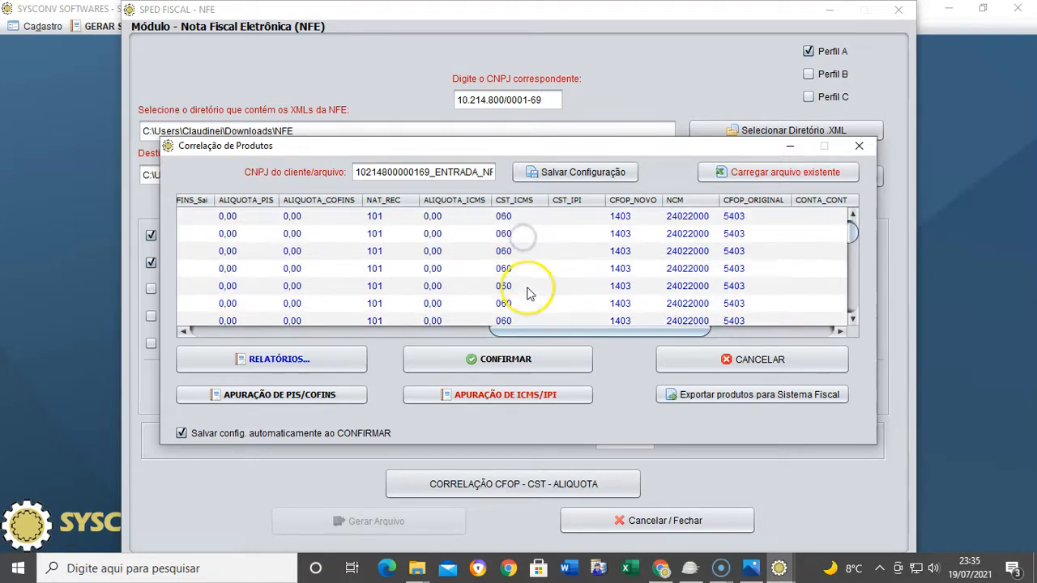
scroll(521, 290, "down", 3)
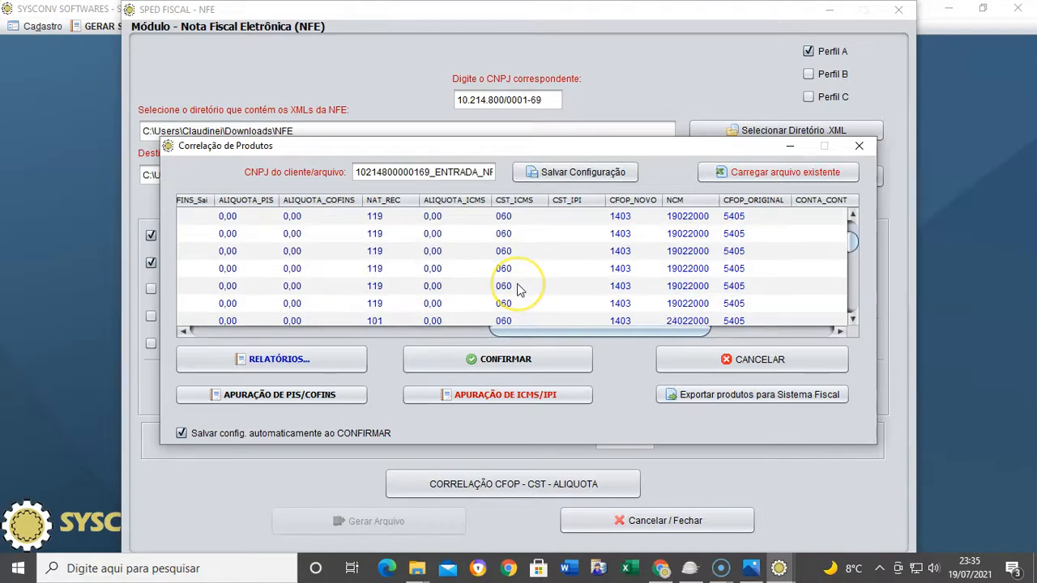
scroll(521, 290, "down", 10)
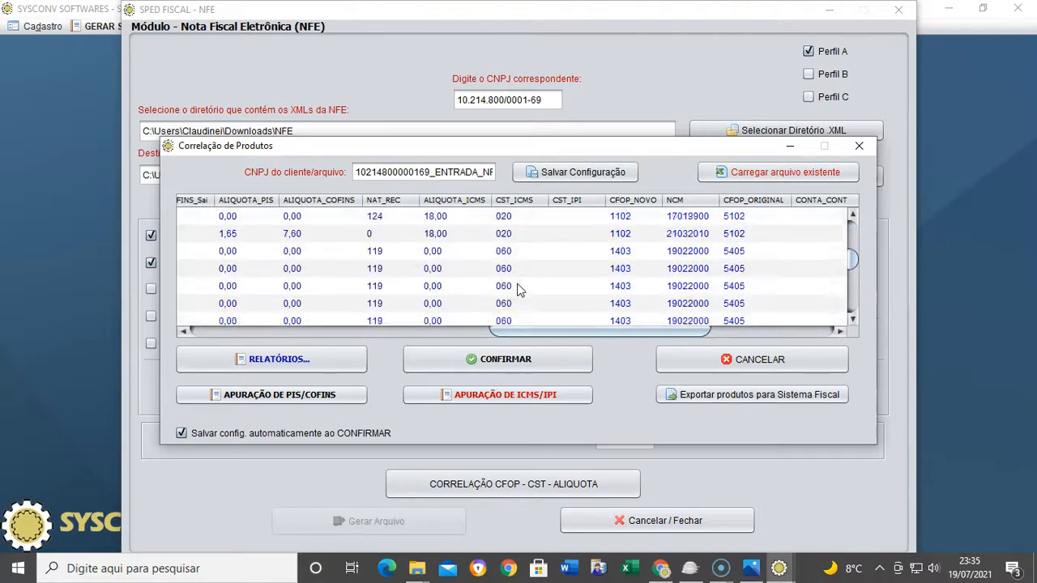
scroll(519, 290, "down", 10)
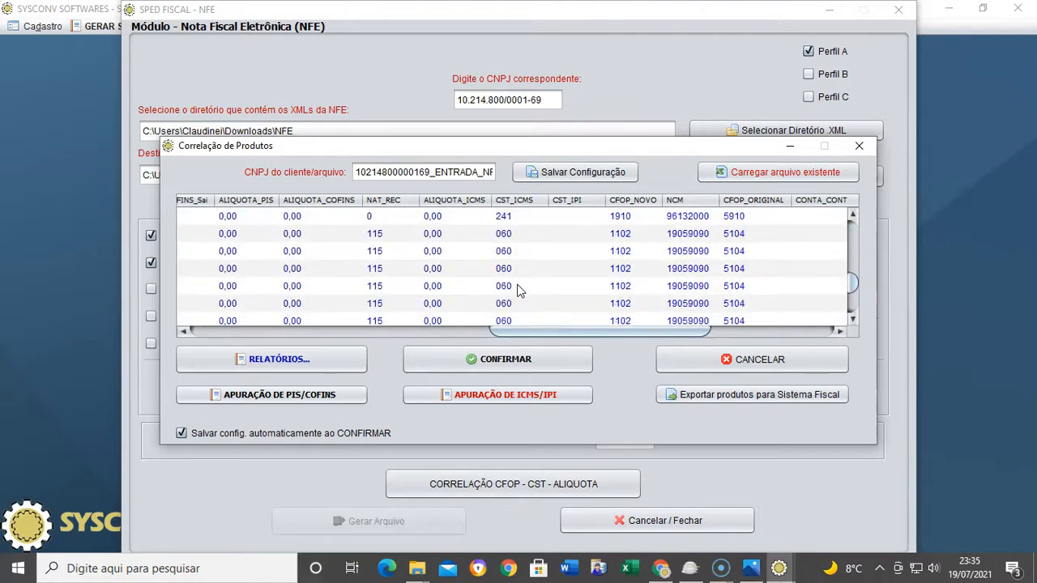
scroll(519, 290, "down", 5)
scroll(520, 290, "down", 6)
scroll(533, 279, "up", 8)
scroll(533, 280, "up", 6)
left_click(532, 285)
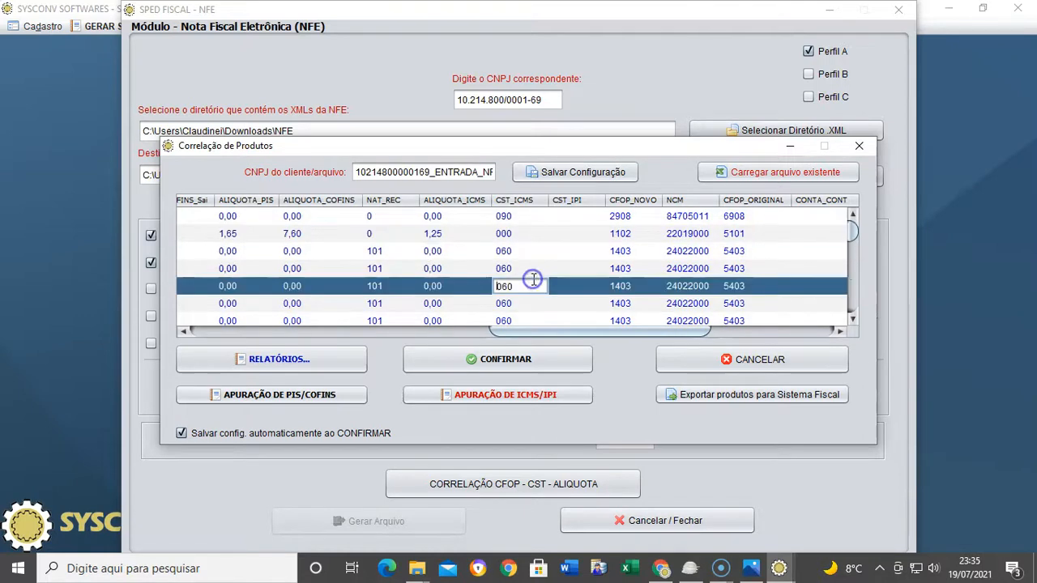
double_click(534, 268)
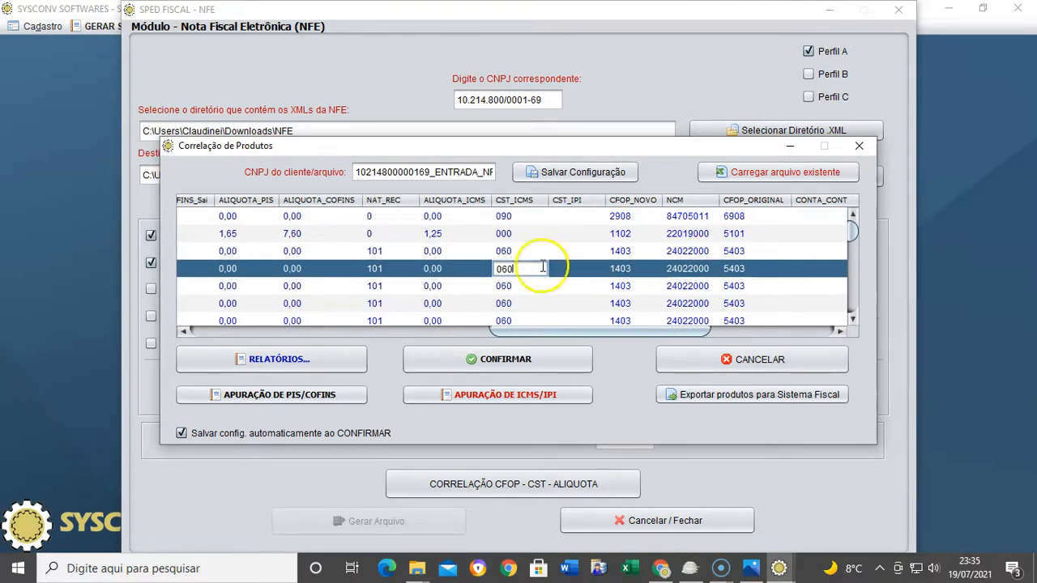
double_click(533, 251)
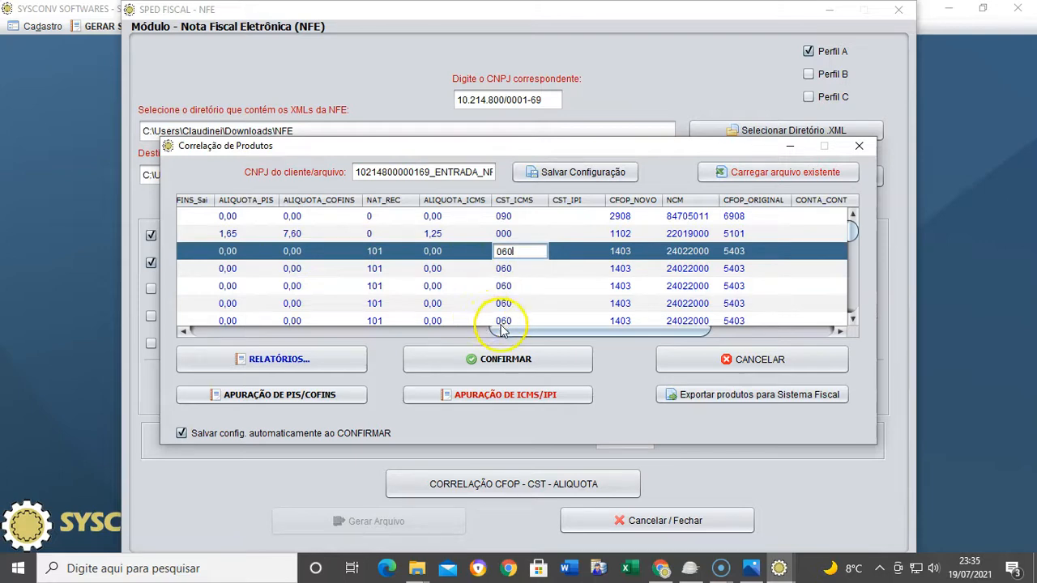
double_click(409, 303)
double_click(305, 272)
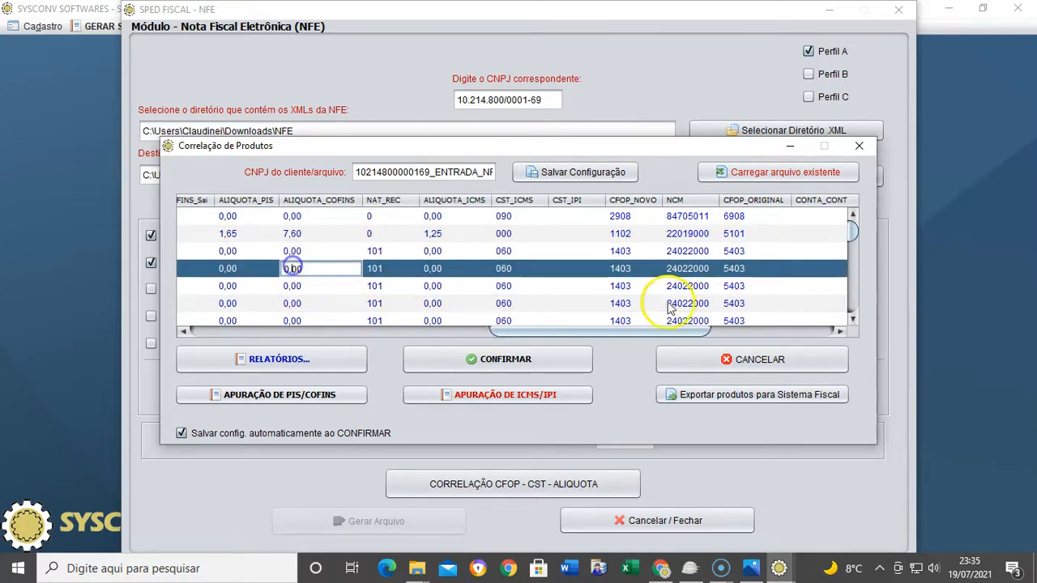
double_click(622, 270)
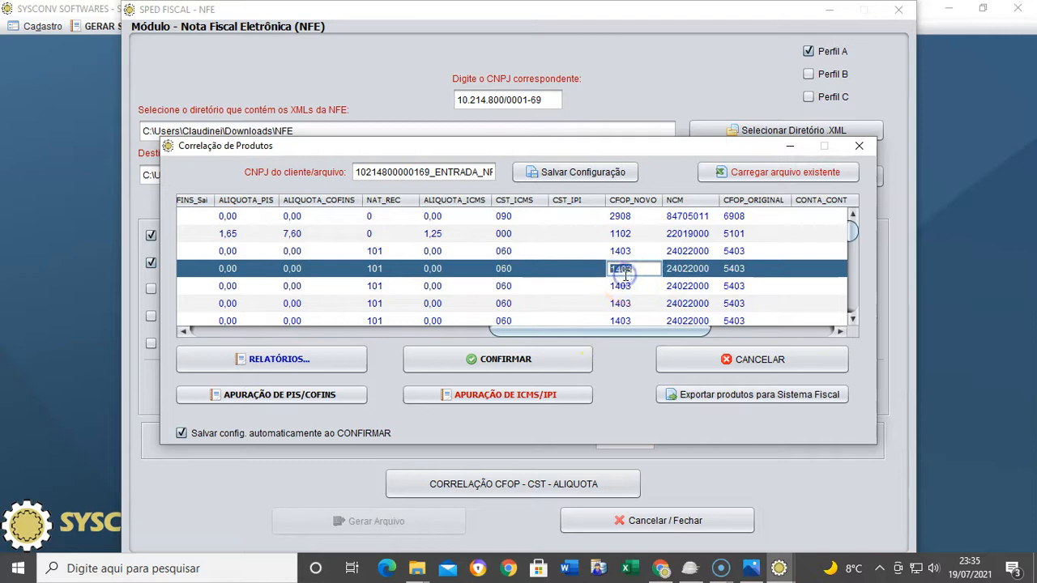
double_click(621, 288)
double_click(624, 270)
double_click(632, 248)
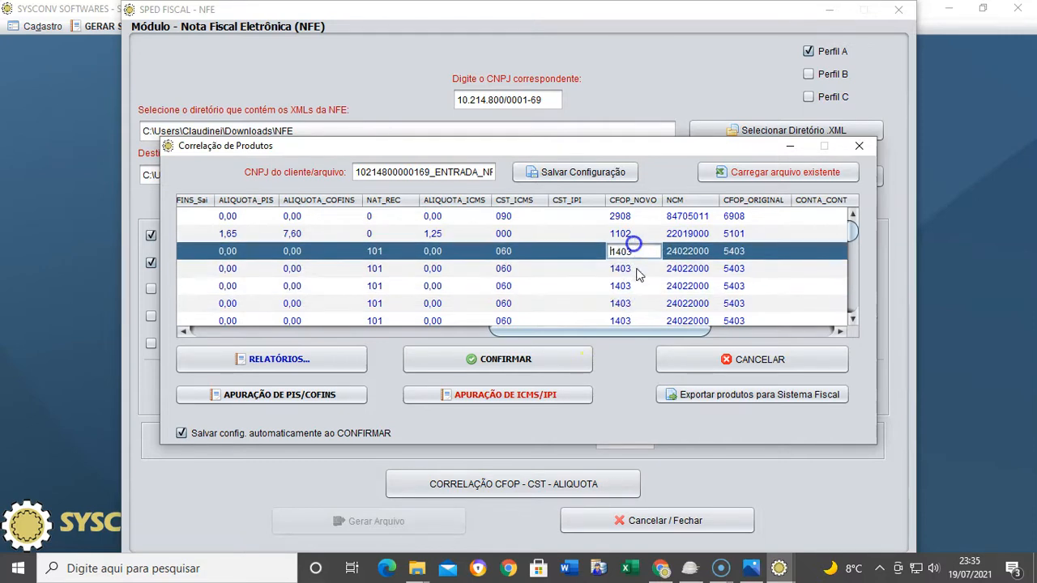
double_click(630, 282)
left_click_drag(576, 331, 358, 343)
Save the product correlation and clear the ATENÇÃO and INFORMAÇÃO notices to reach C195–C197
left_click(687, 311)
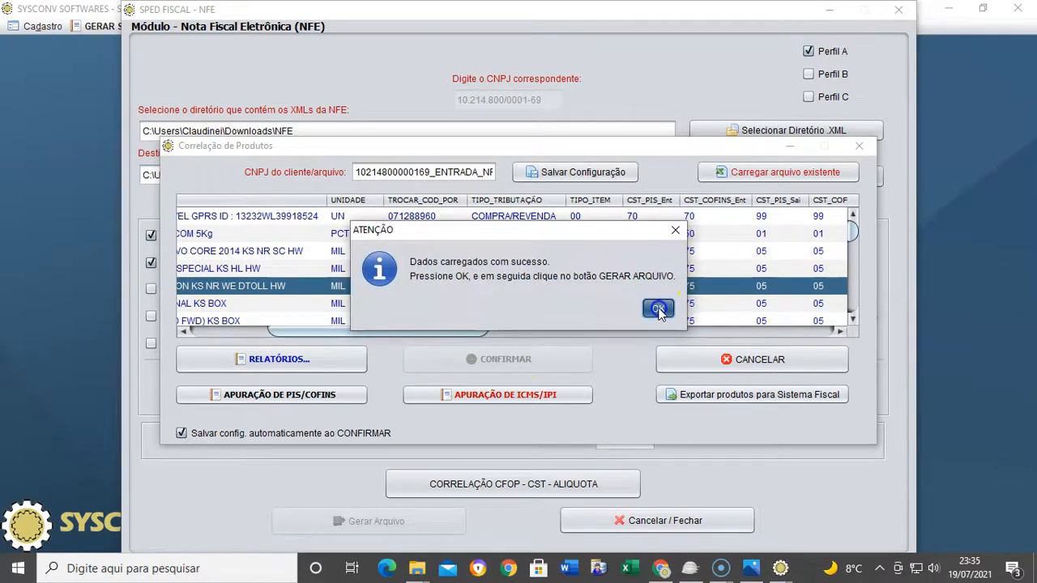
left_click(658, 309)
left_click(721, 364)
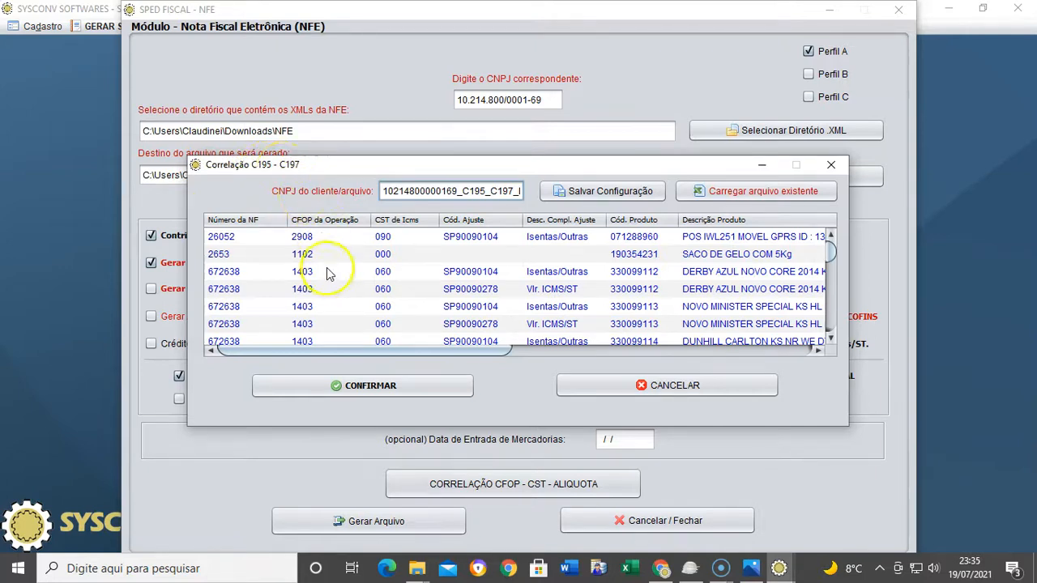
Check the SP90090104 and SP90090278 adjustment codes on the invoice 672638 and DERBY lines
left_click(453, 289)
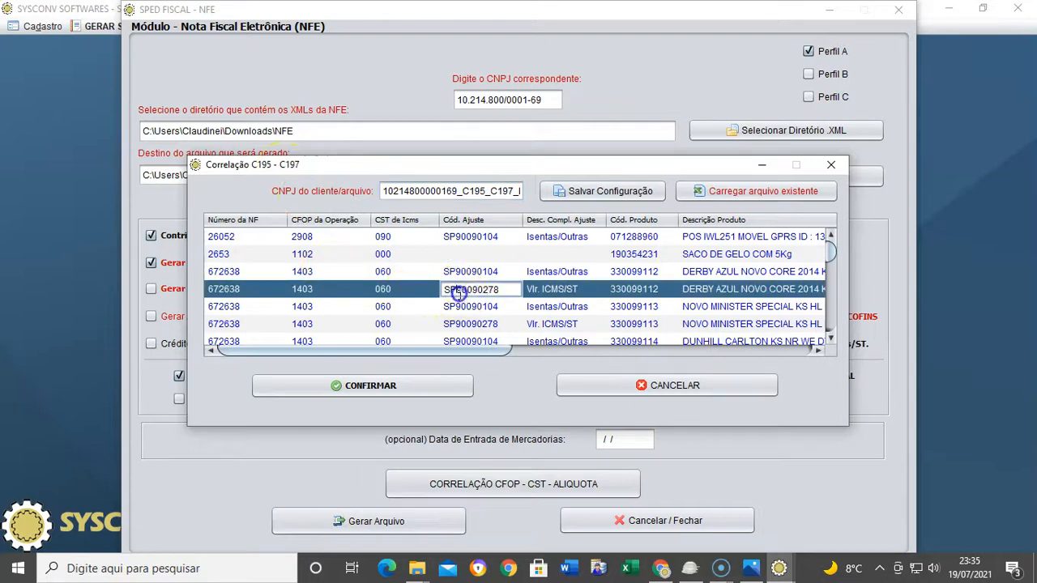
double_click(530, 324)
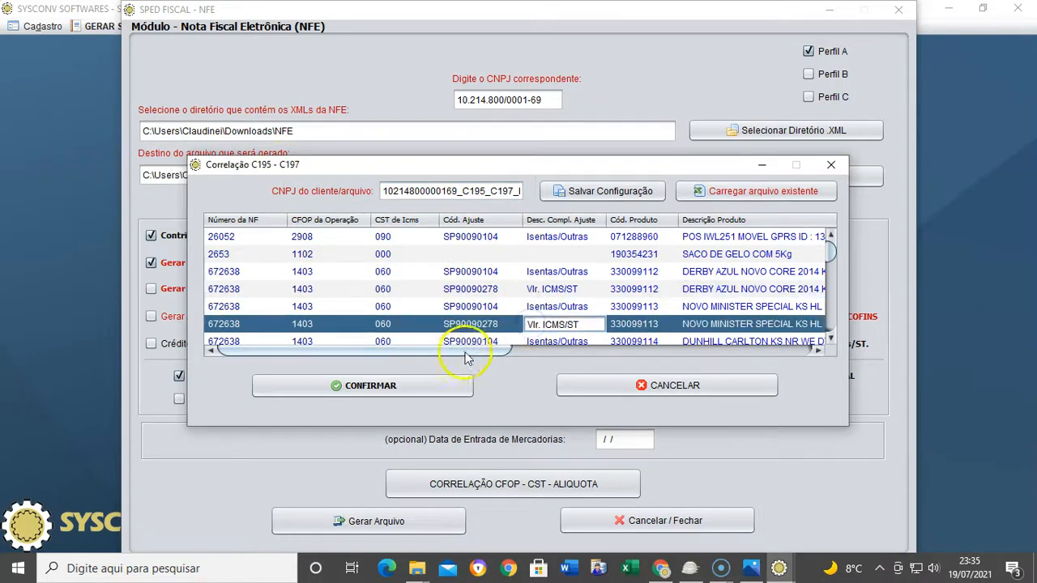
left_click_drag(452, 352, 490, 352)
double_click(417, 238)
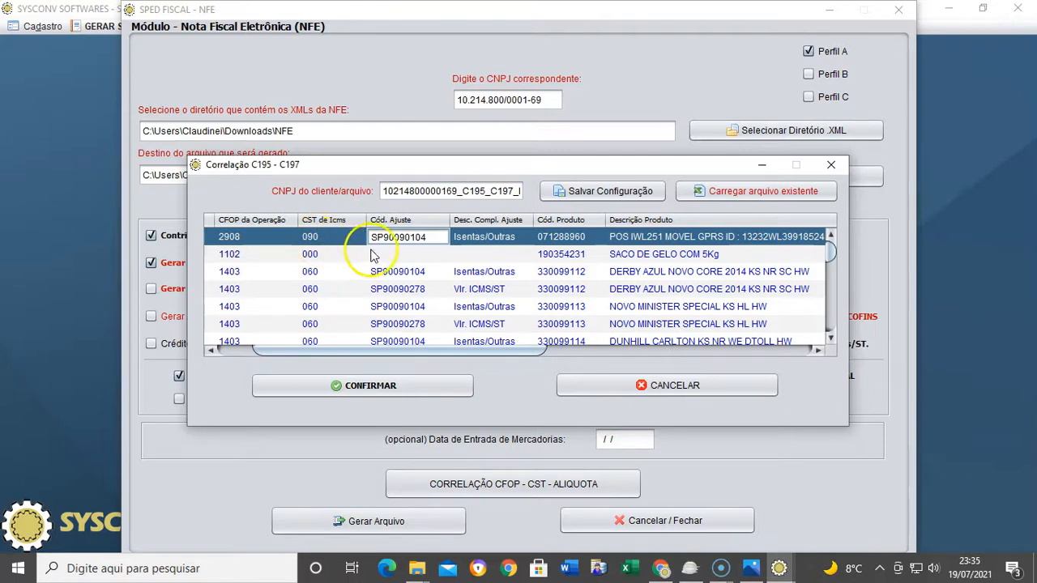
double_click(405, 254)
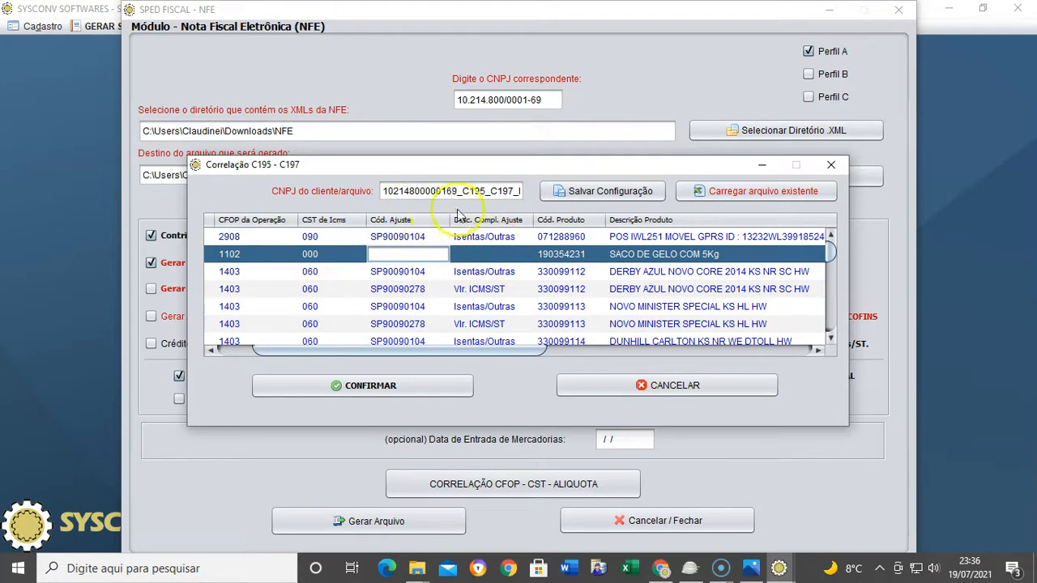
double_click(418, 287)
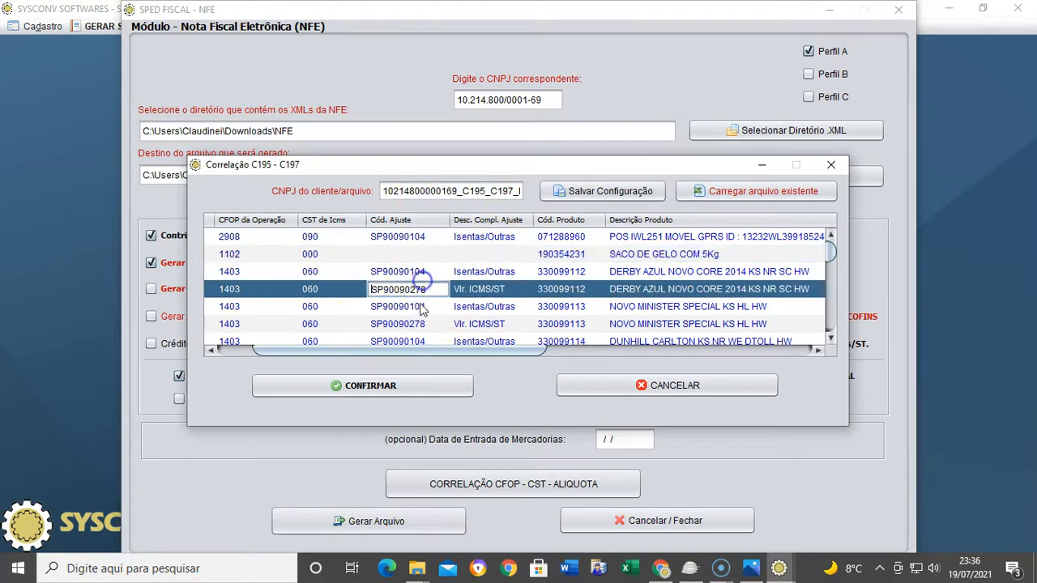
left_click(430, 305)
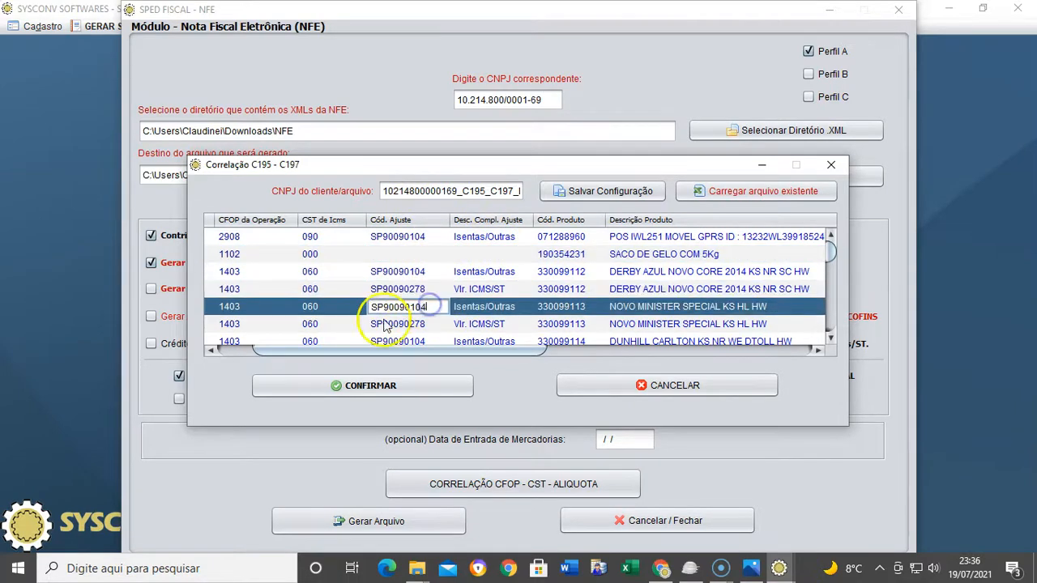
left_click(389, 290)
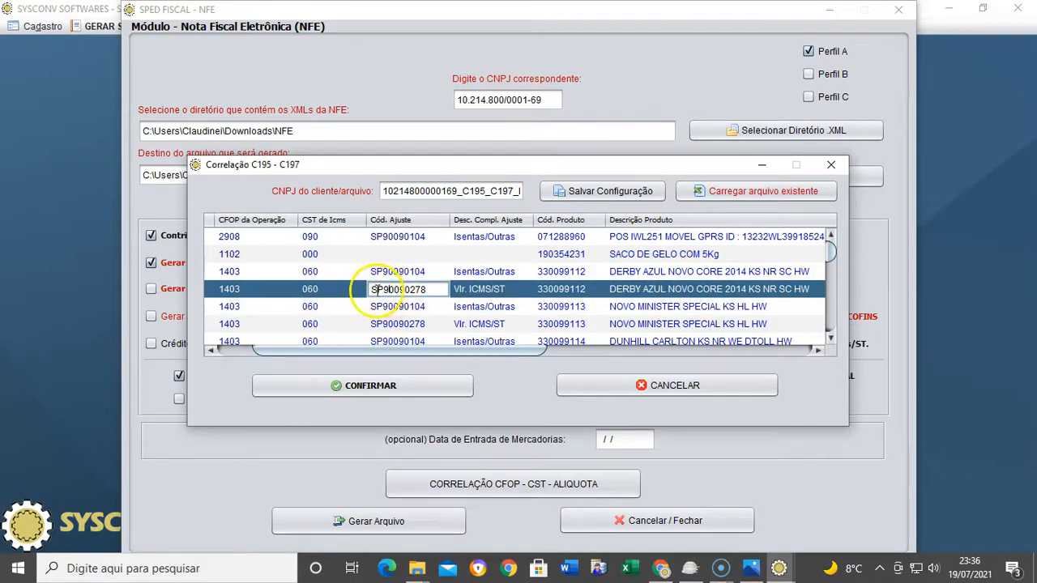
left_click_drag(523, 351, 463, 342)
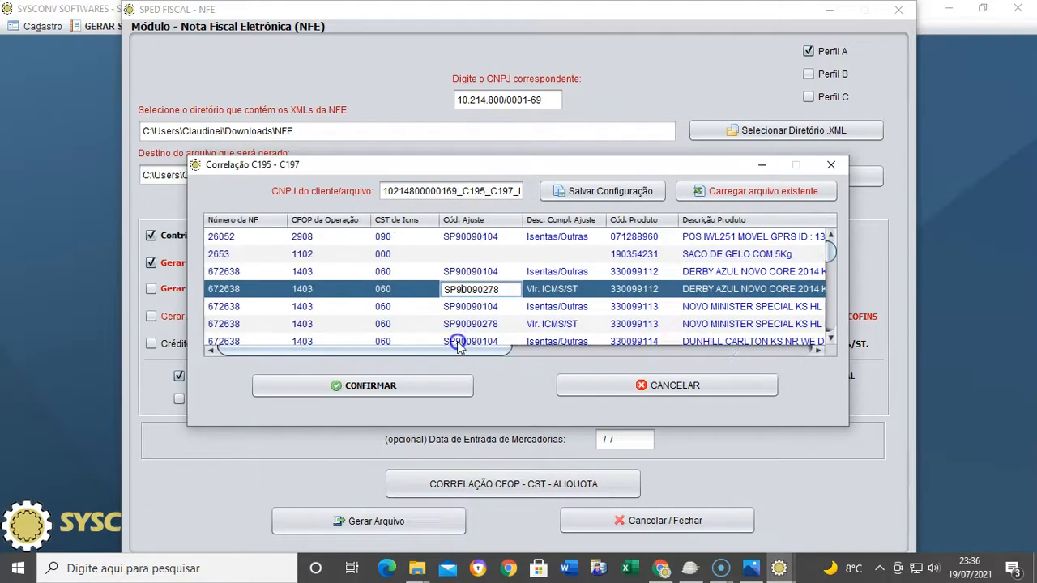
left_click(458, 321)
Scroll through the rows and shift the view right to the Cód. Obs (Bloco 0460) column
scroll(504, 323, "down", 10)
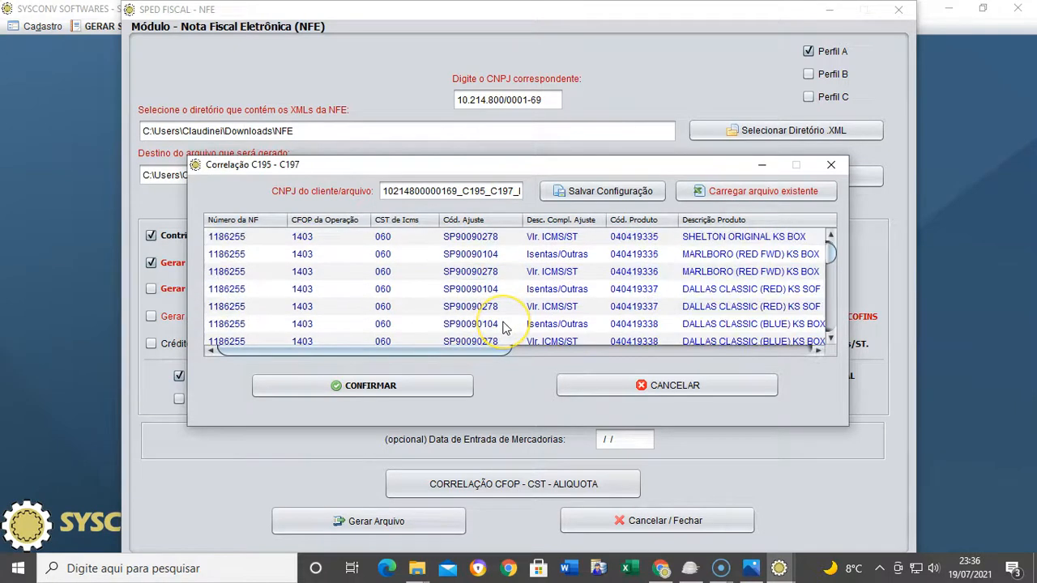
scroll(594, 278, "down", 5)
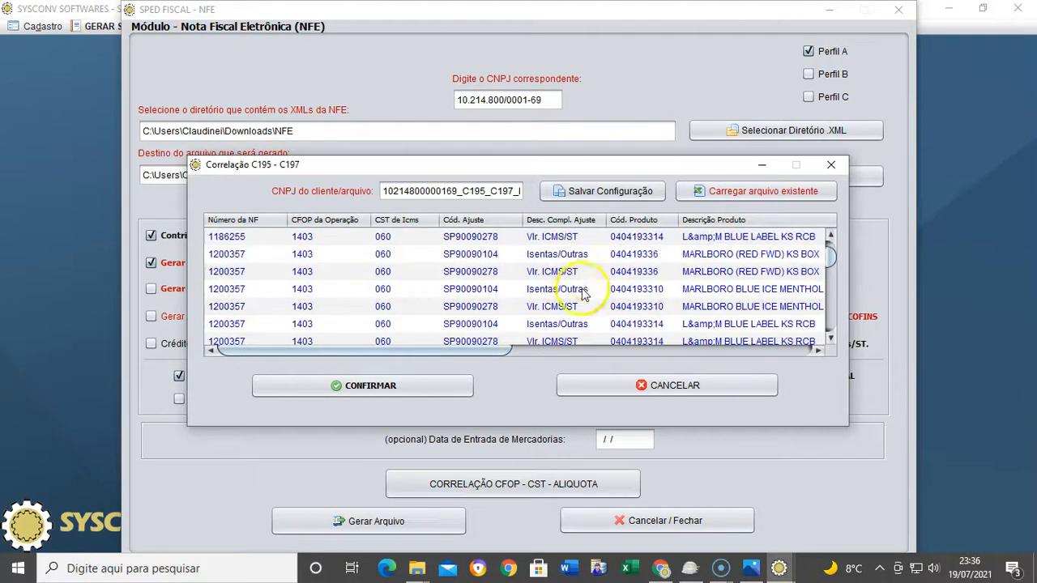
scroll(545, 305, "down", 1)
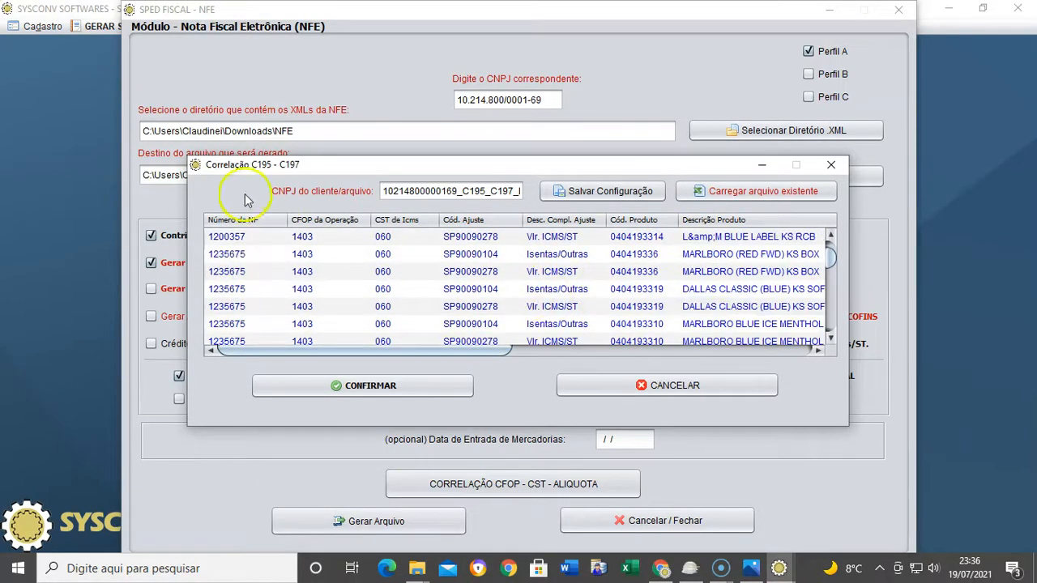
scroll(377, 256, "down", 3)
scroll(386, 261, "up", 10)
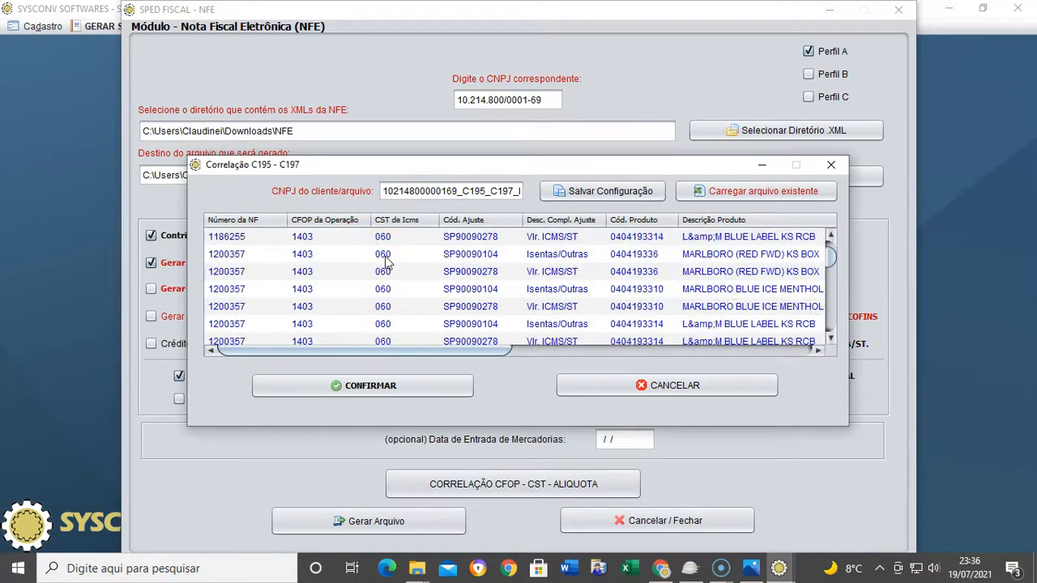
left_click(512, 272)
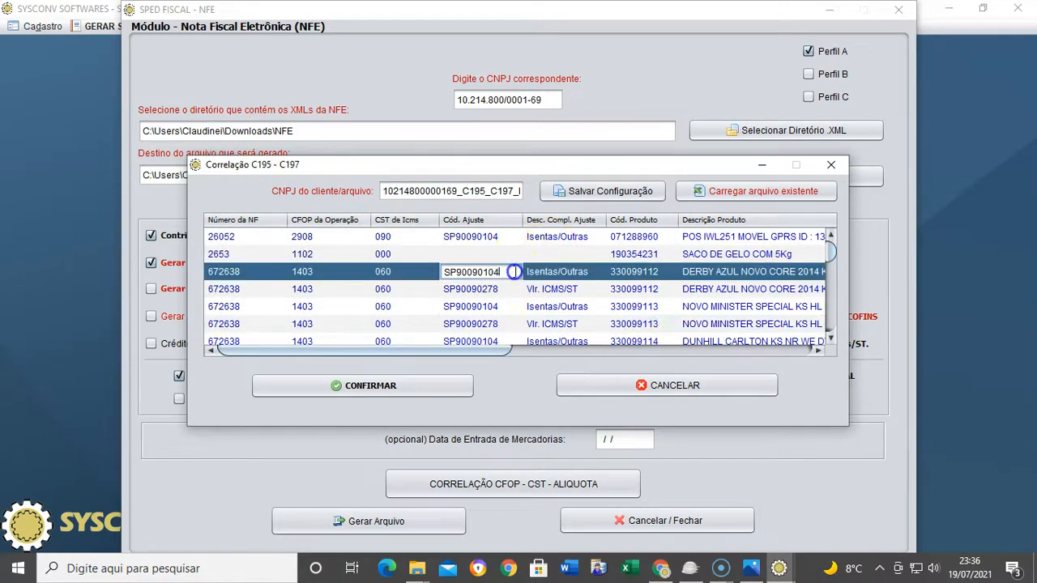
left_click_drag(454, 350, 826, 351)
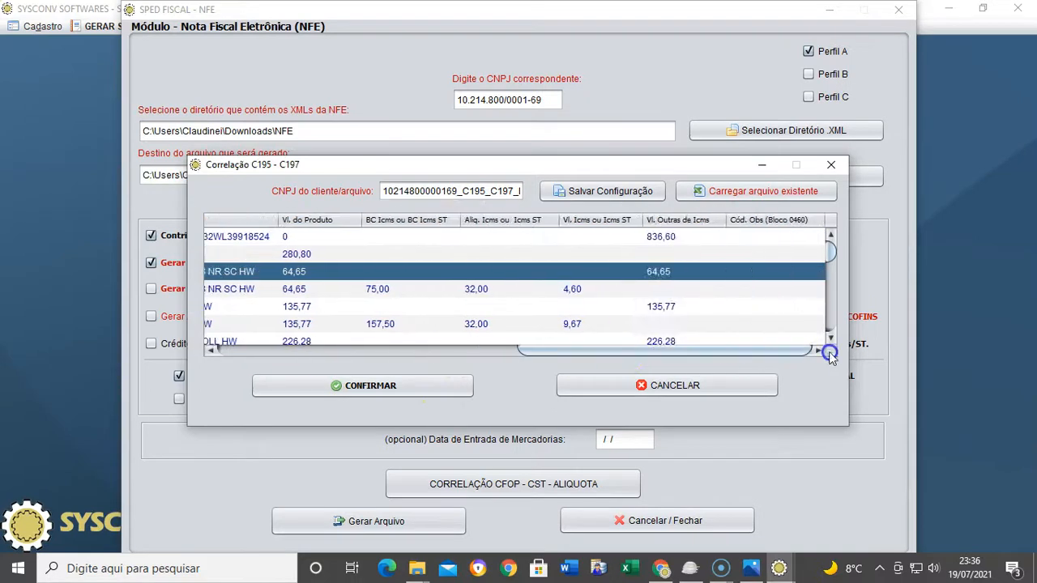
Enter Cód. Obs 2000 on the first Outras lines, including 64,65, and 1999 on the 75,00 ICMS-ST line
double_click(766, 253)
left_click(764, 236)
left_click(765, 253)
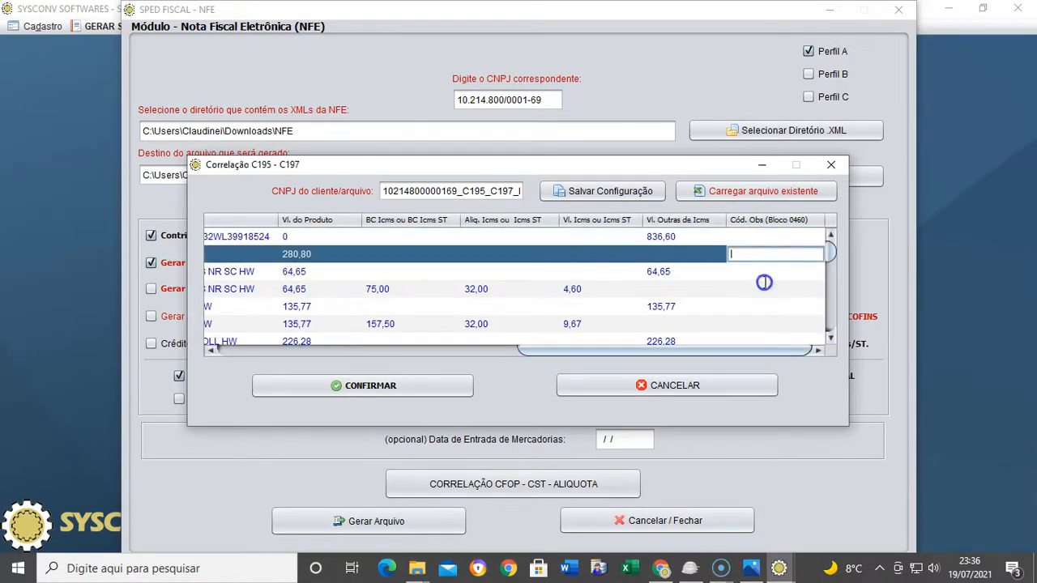
double_click(770, 305)
double_click(767, 282)
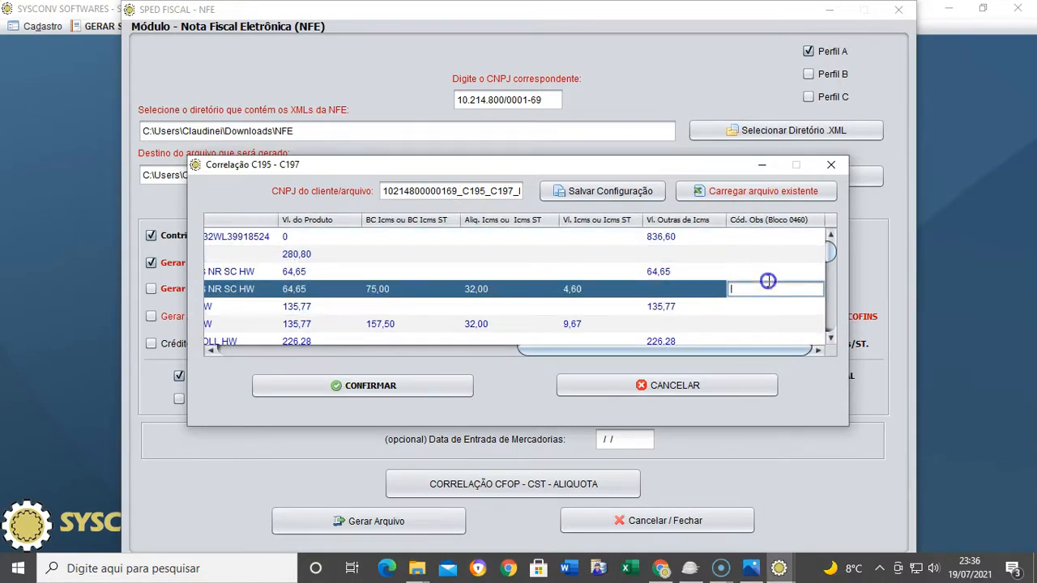
double_click(770, 237)
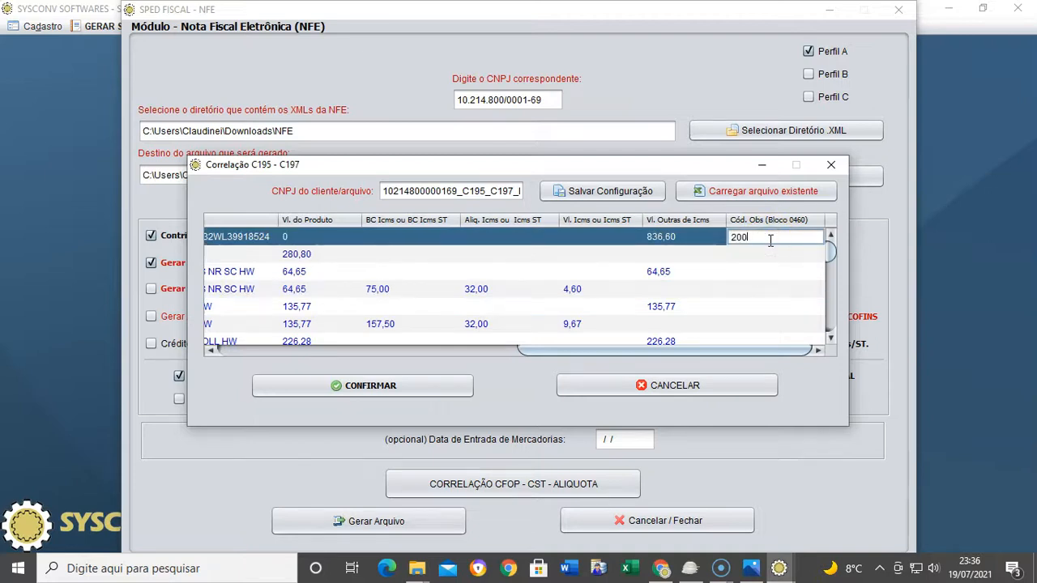
key("Return")
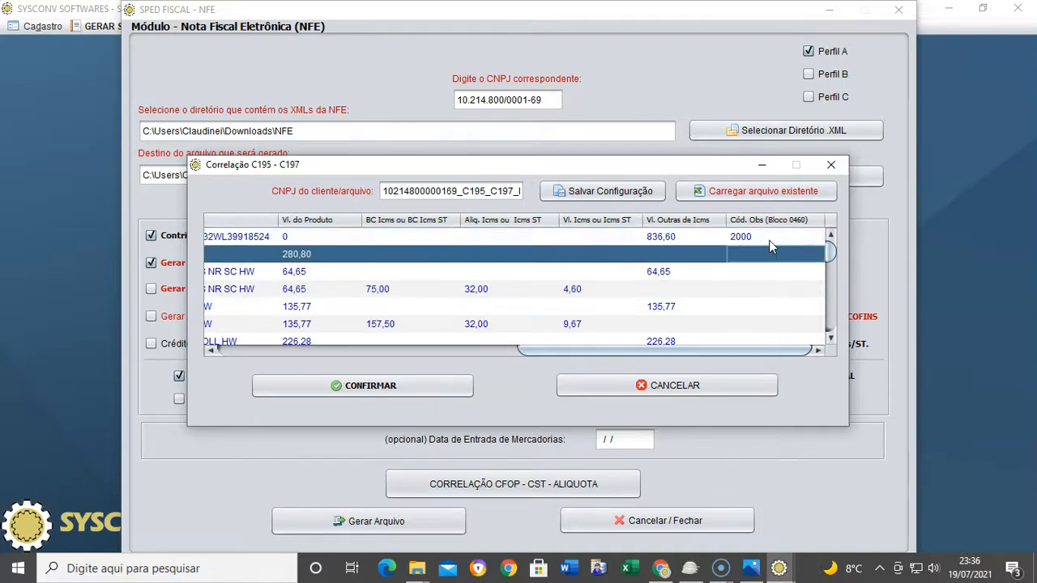
key("Down")
key("Down")
key("Up")
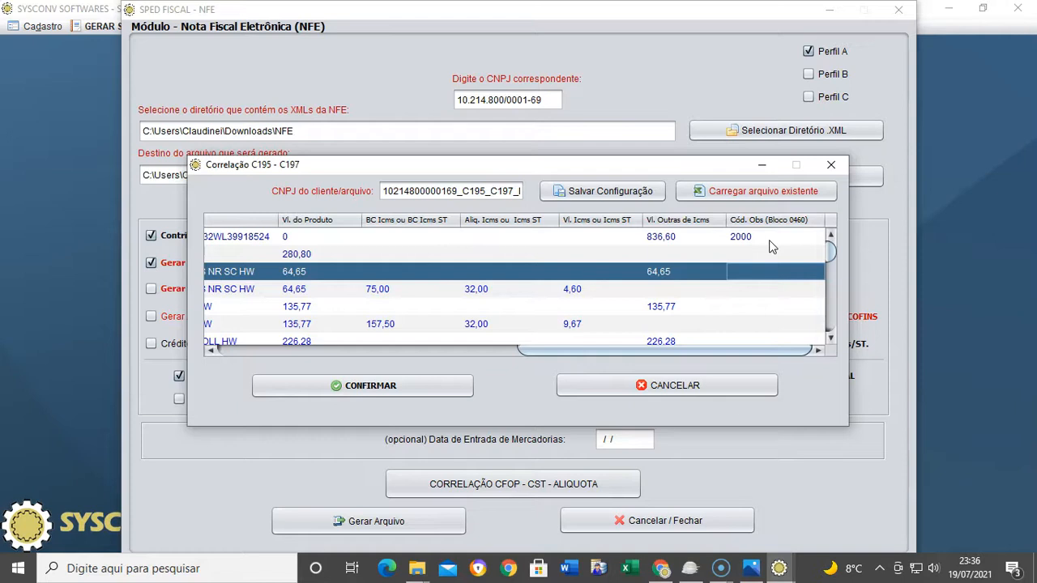
type("2000")
key("Return")
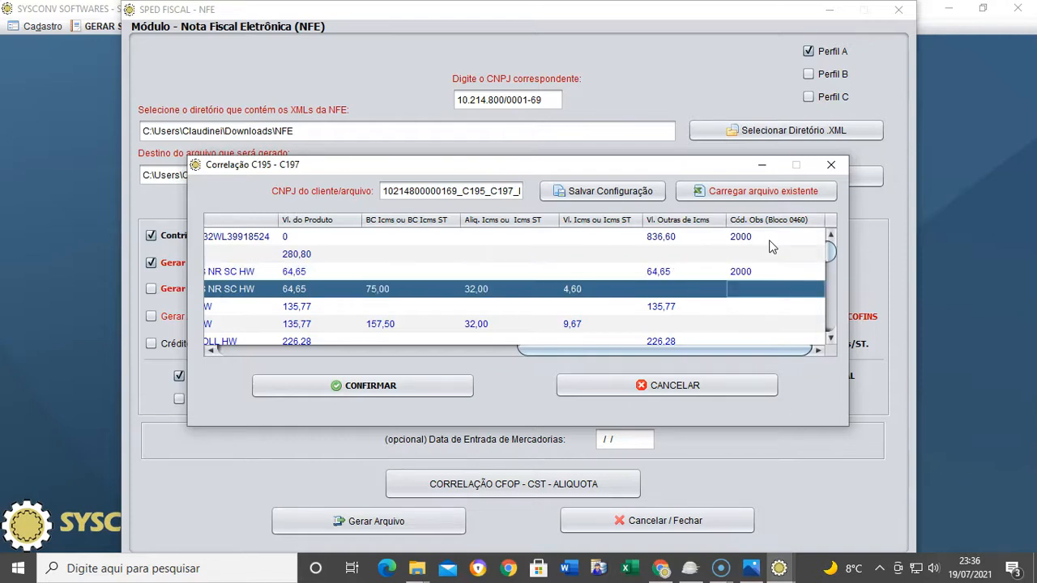
type("1999")
key("Return")
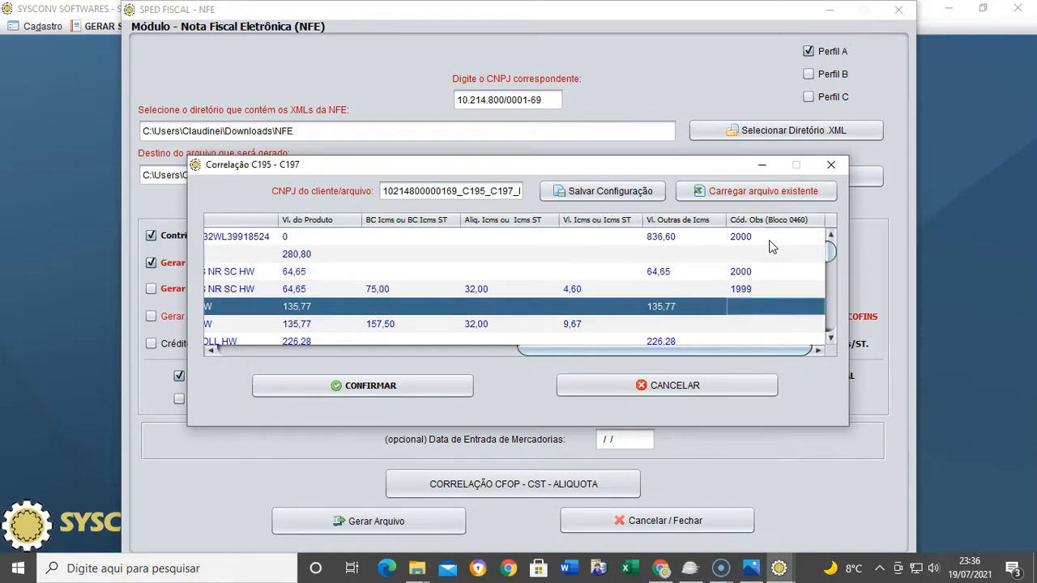
Enter 2000 on the 135,77 and 226,28 lines and 1999 on the 157,50 ICMS-ST line
type("2000")
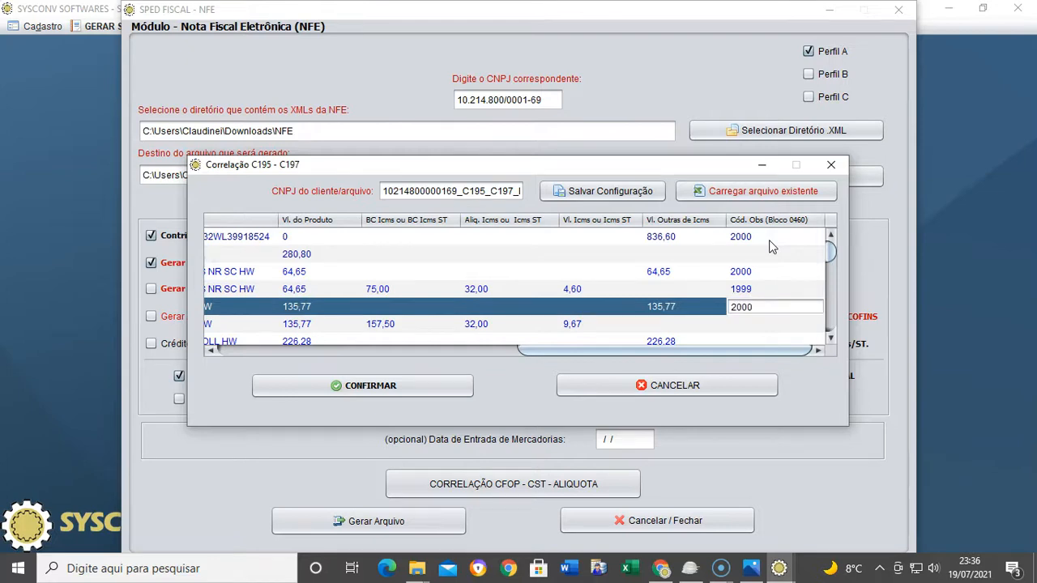
key("Return")
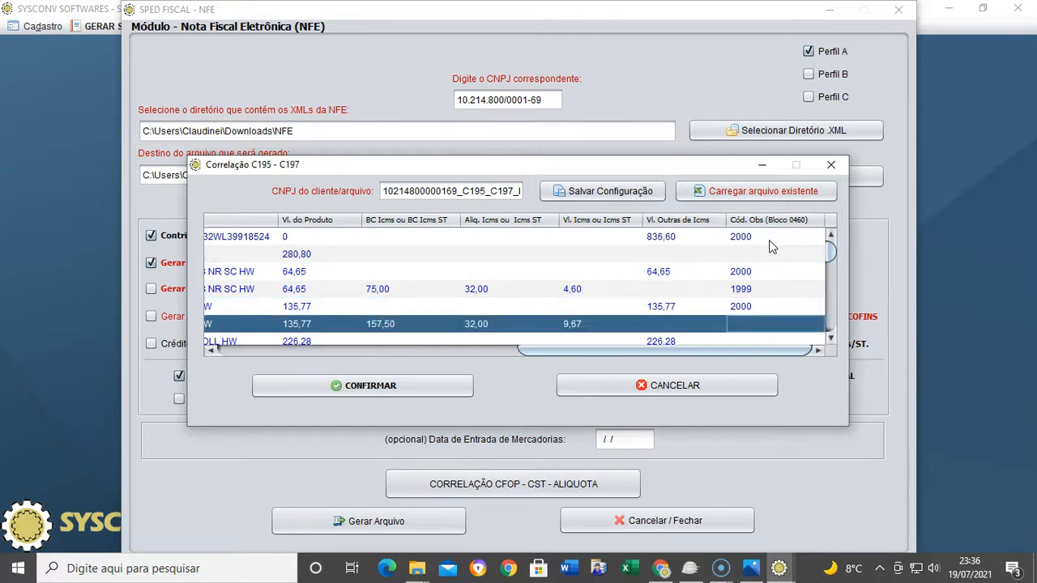
type("1999")
key("Return")
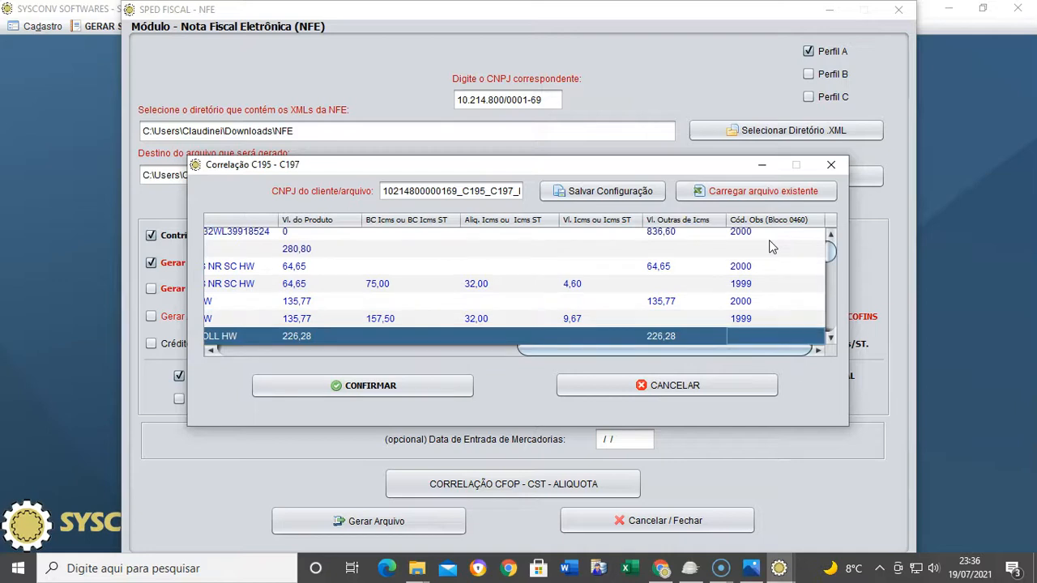
type("2000")
key("Return")
key("Up")
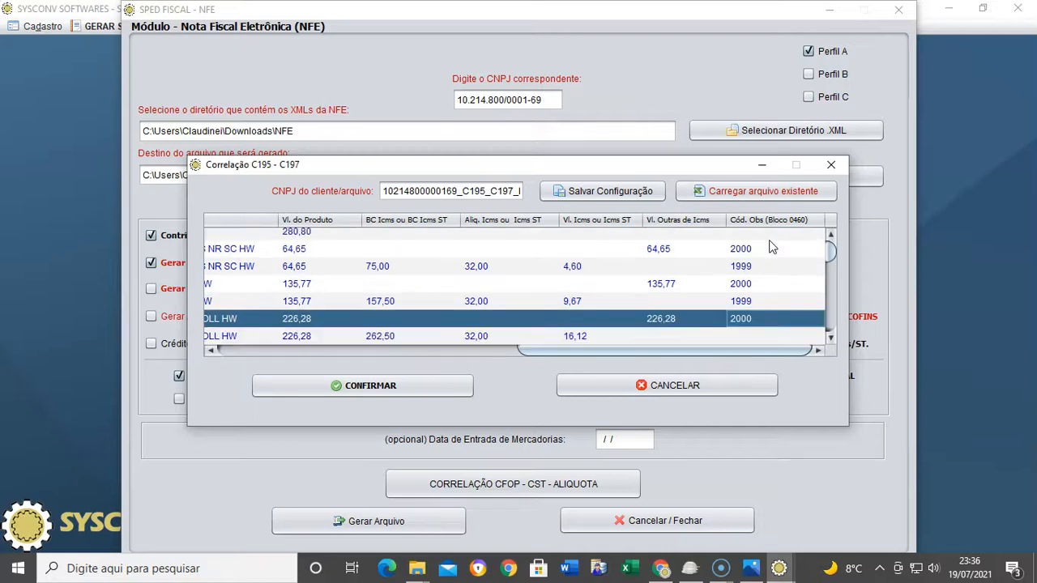
key("Down")
key("Down")
key("Down")
key("Down")
key("Down")
key("Down")
key("Down")
key("Down")
key("Down")
key("Down")
key("Down")
key("Down")
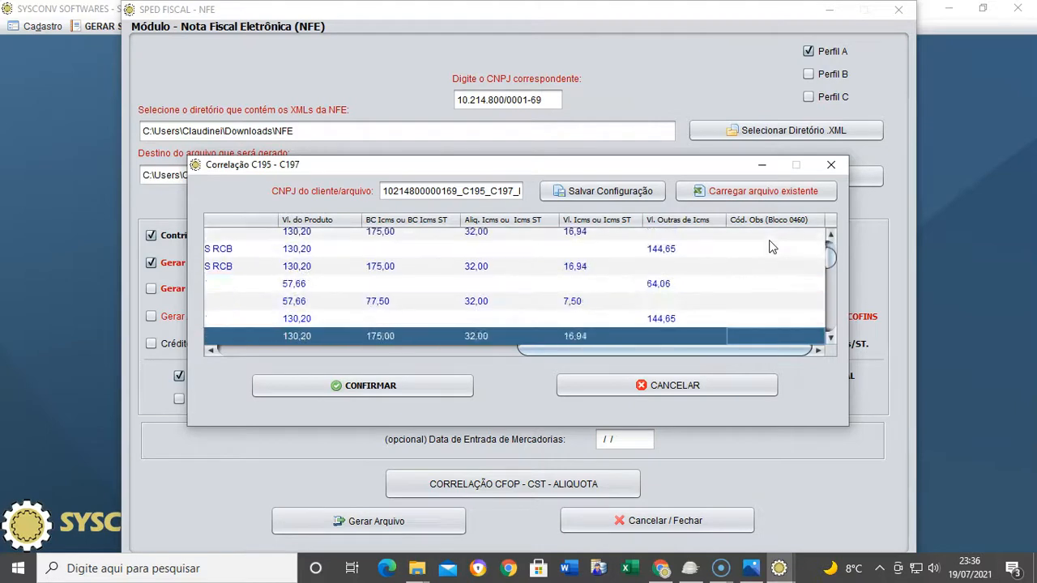
key("Down")
key("Down")
key("Down")
key("Down")
key("Down")
key("Down")
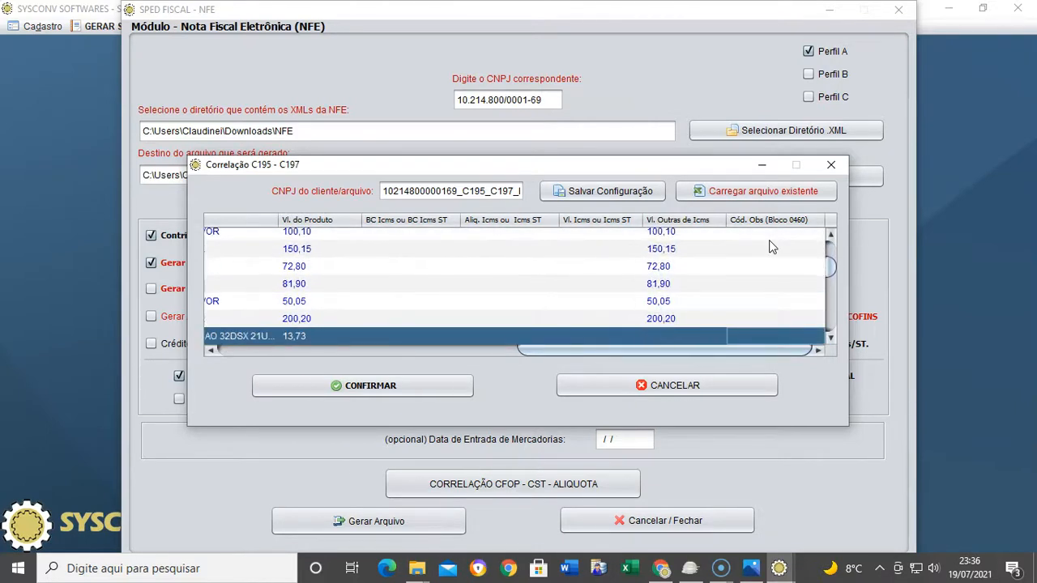
left_click_drag(824, 273, 833, 252)
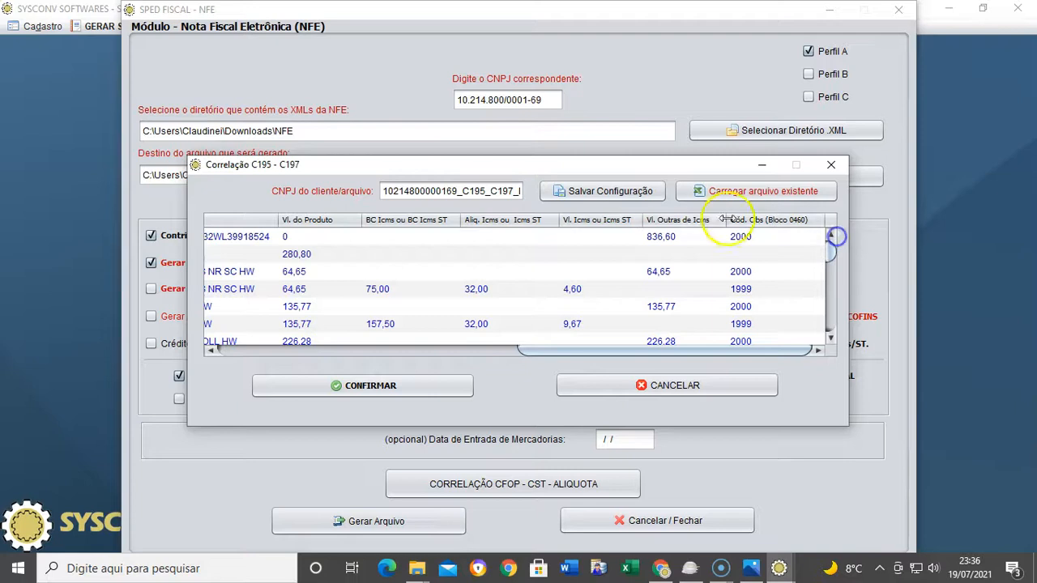
Save the C195–C197 configuration to C195_C197_ENTRADA_NFE.xlsx and dismiss the success message
left_click(579, 192)
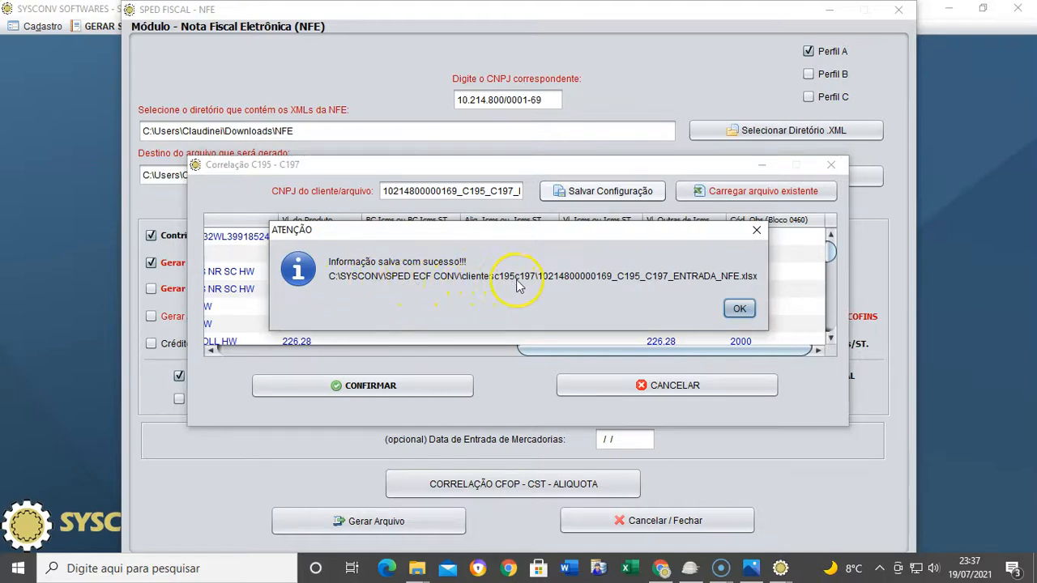
left_click(739, 309)
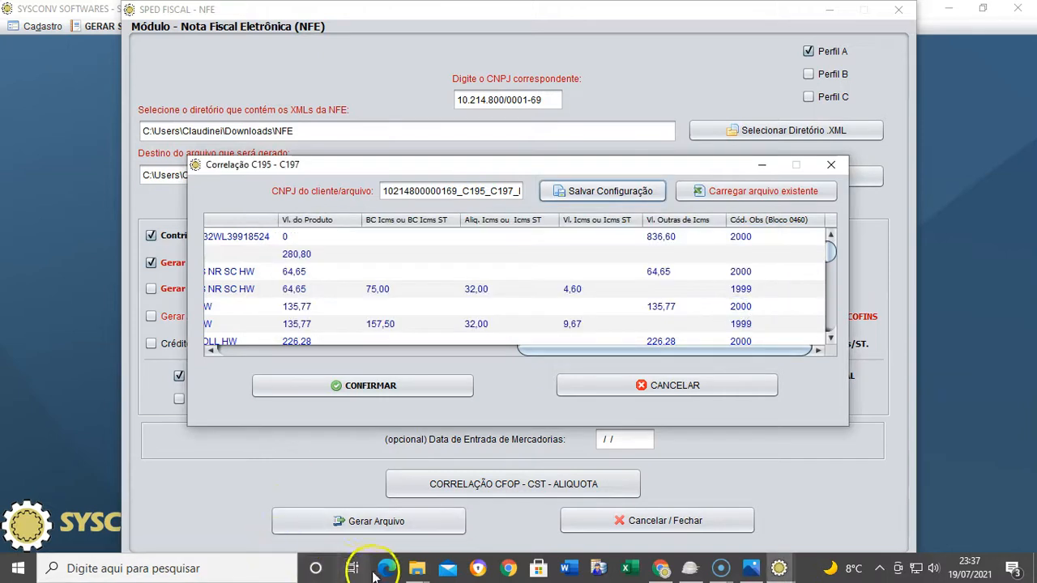
Browse to C:\SYSCONV\SPED ECF CONV\clientesc195c197 and select C195_C197_ENTRADA_NFE.xlsx
left_click(417, 568)
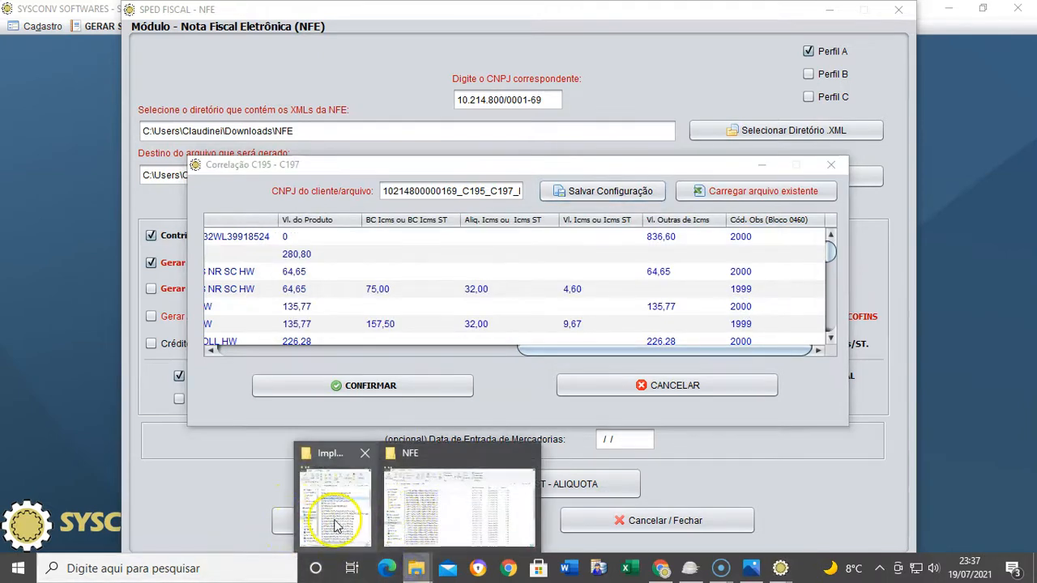
left_click(440, 508)
left_click(76, 480)
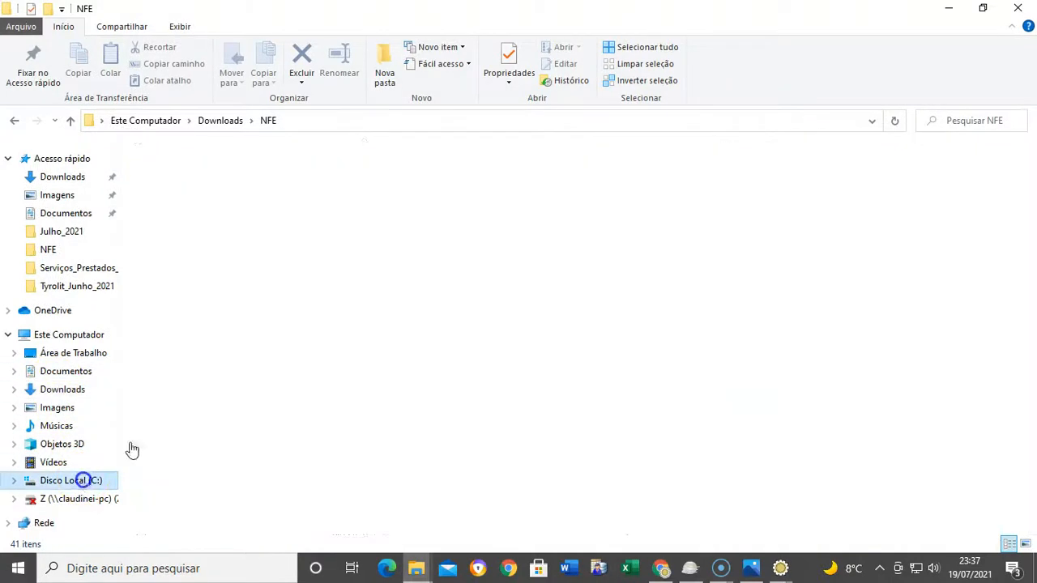
double_click(169, 472)
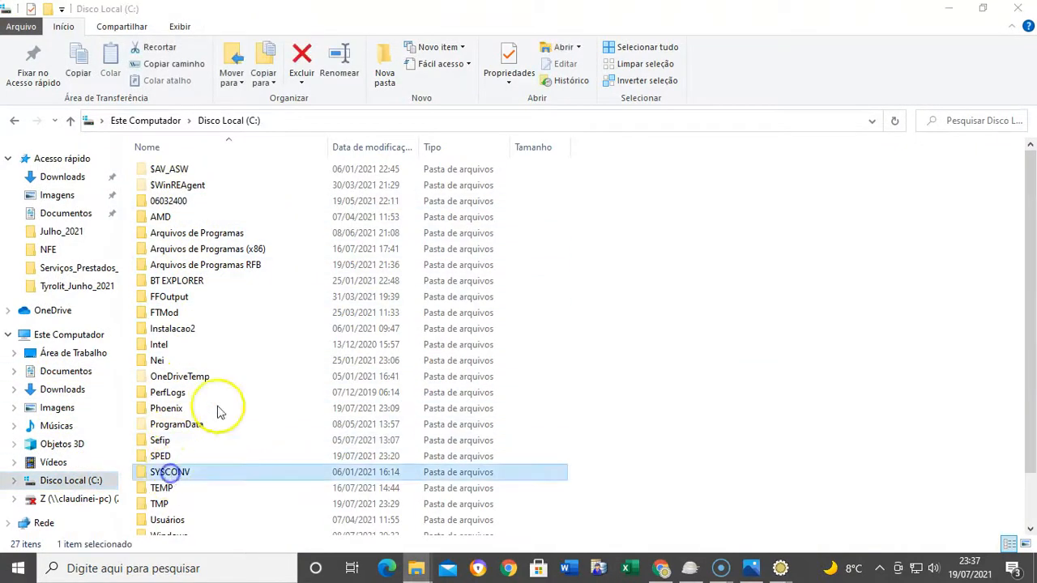
left_click(182, 169)
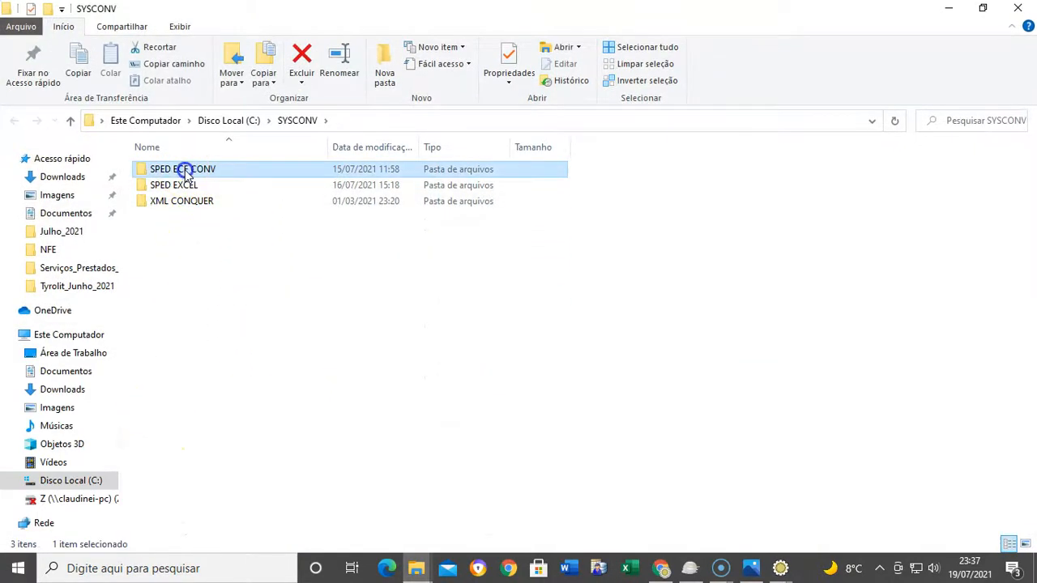
double_click(185, 172)
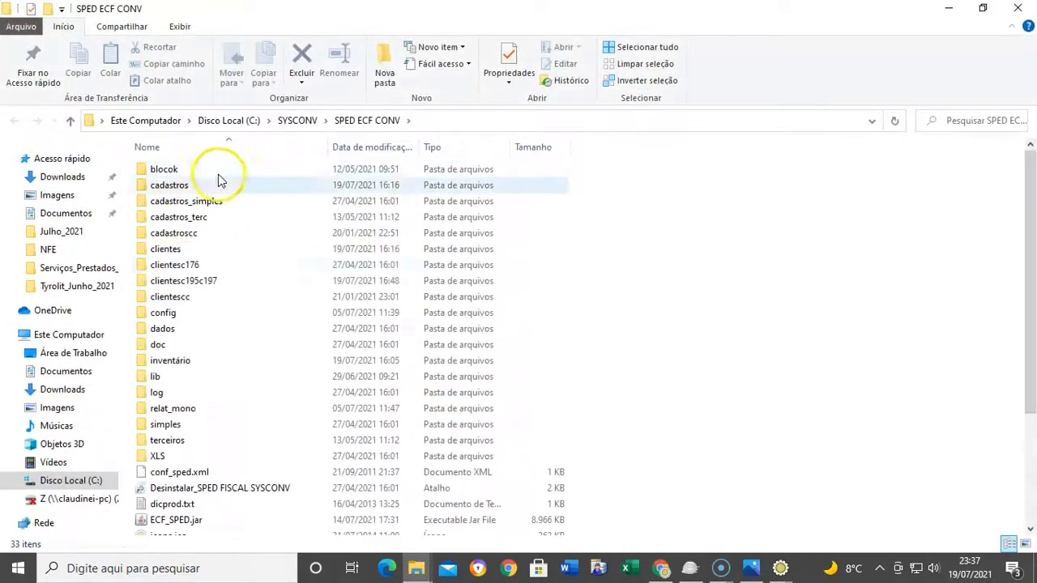
left_click(187, 283)
double_click(186, 284)
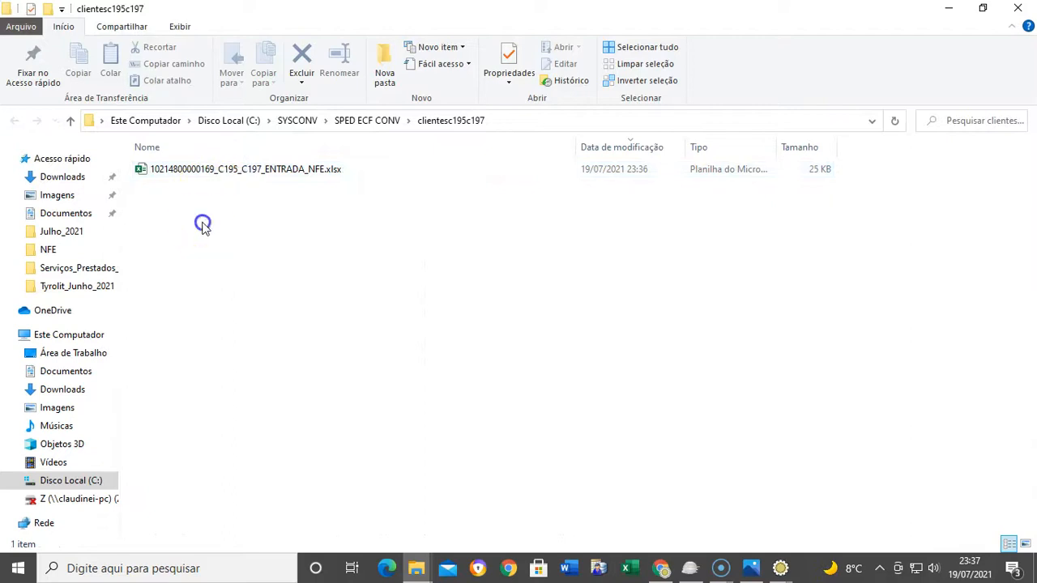
left_click(221, 170)
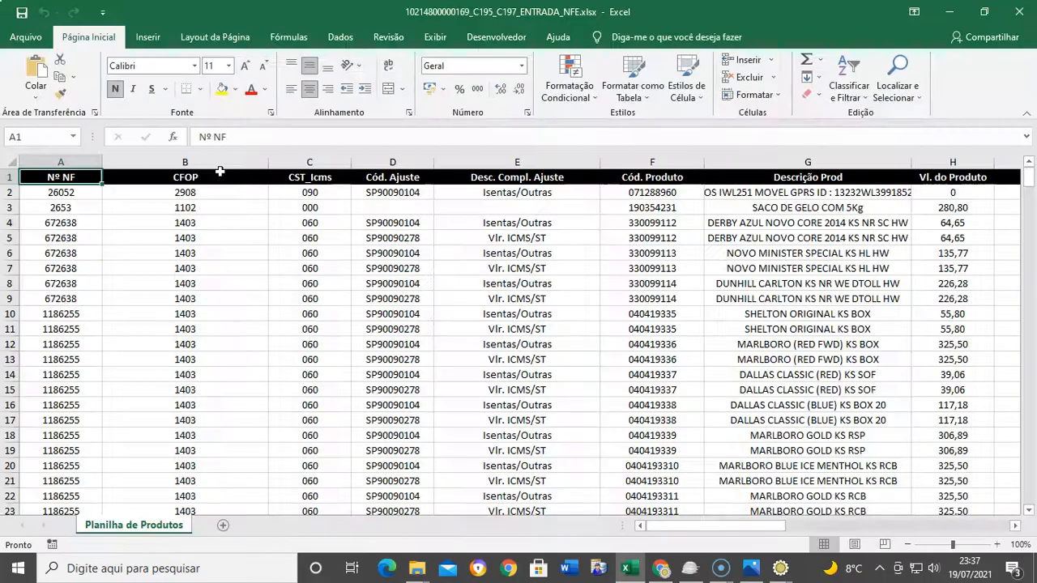
Filter Planilha de Produtos to rows with a Vl. Outras de Icms value, excluding blanks
left_click(575, 318)
left_click(492, 236)
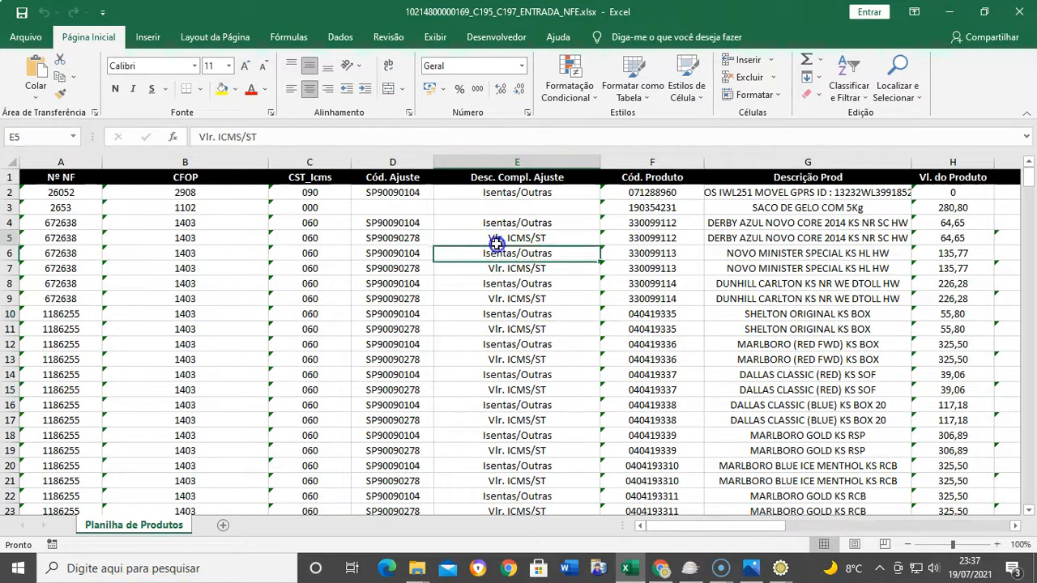
left_click_drag(720, 527, 953, 544)
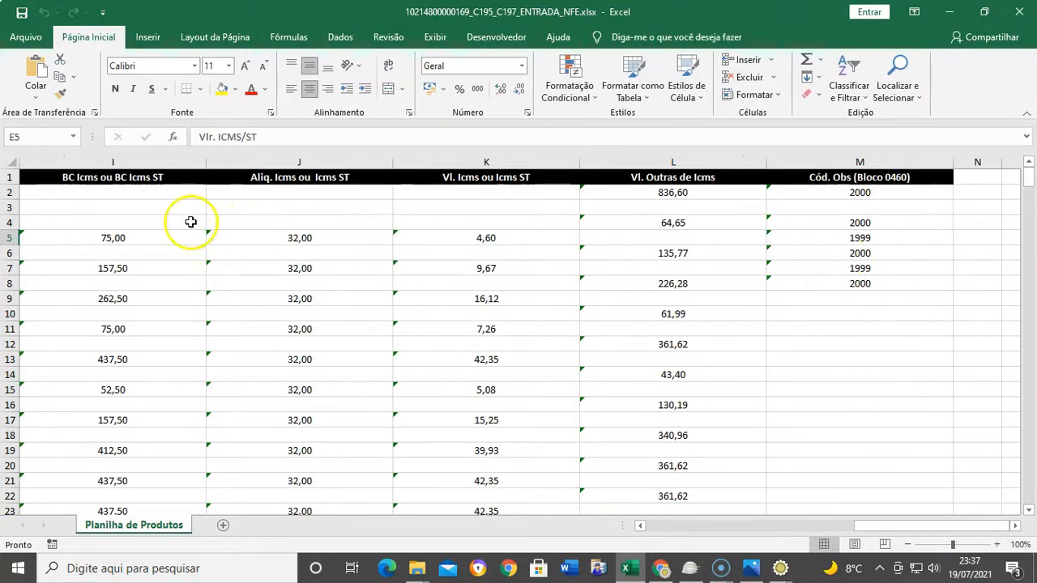
left_click(11, 162)
left_click(853, 86)
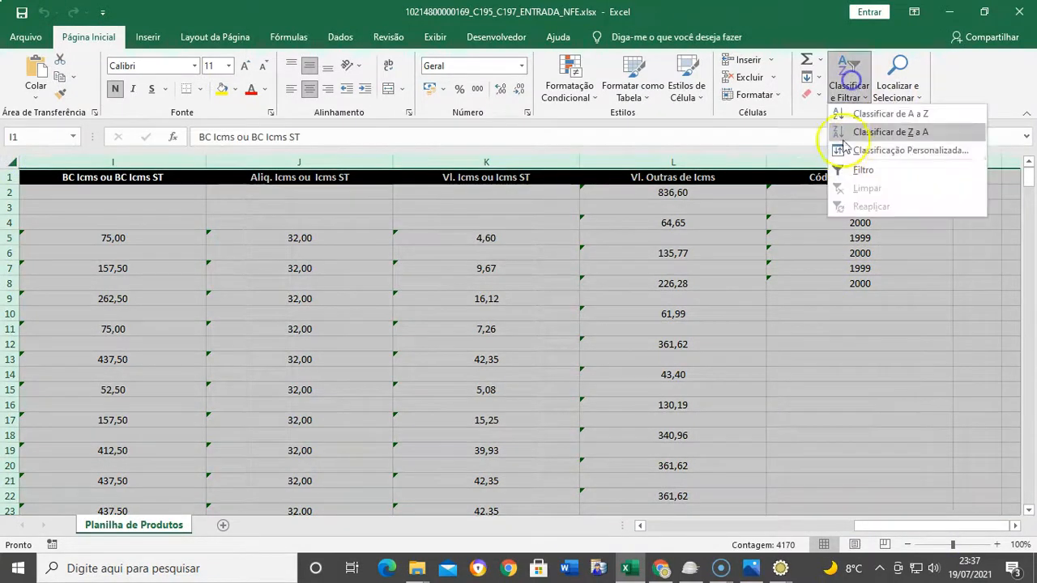
left_click(857, 170)
left_click(761, 178)
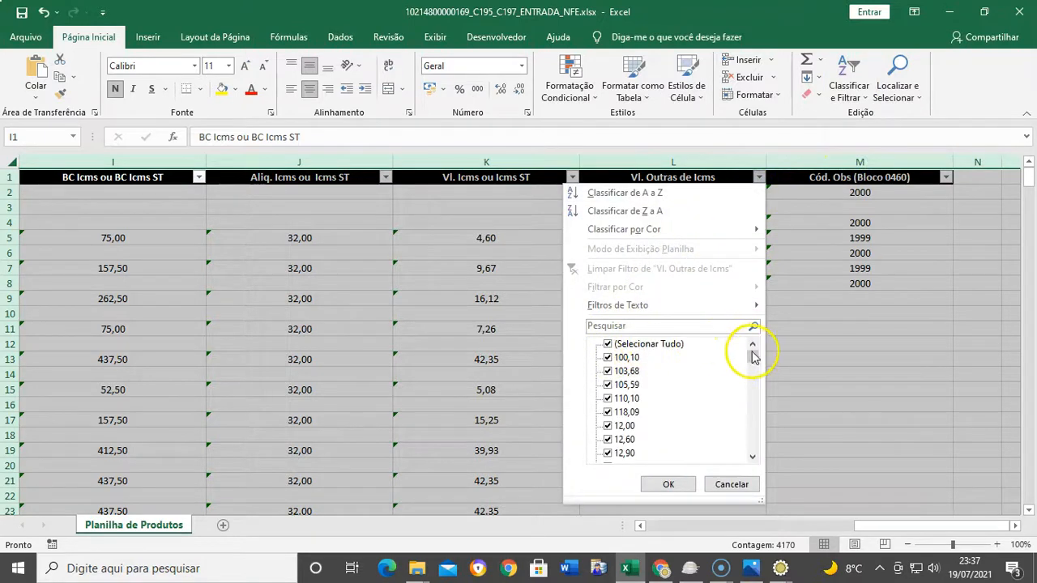
left_click_drag(753, 356, 757, 451)
left_click(624, 454)
left_click(668, 484)
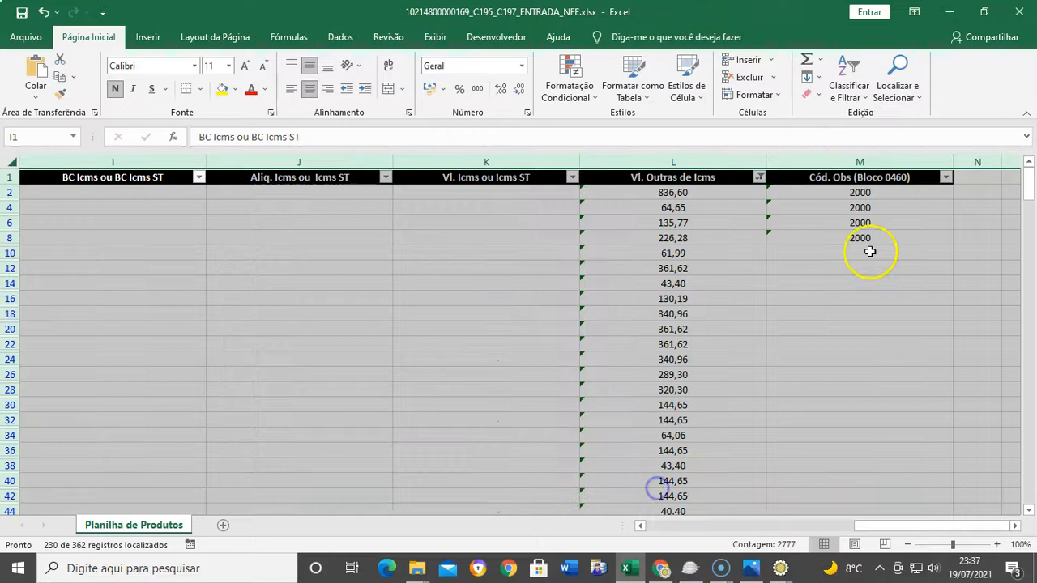
Copy code 2000 from M8 and paste it into all visible Cód. Obs cells through row 363
left_click(866, 240)
key("ctrl+c")
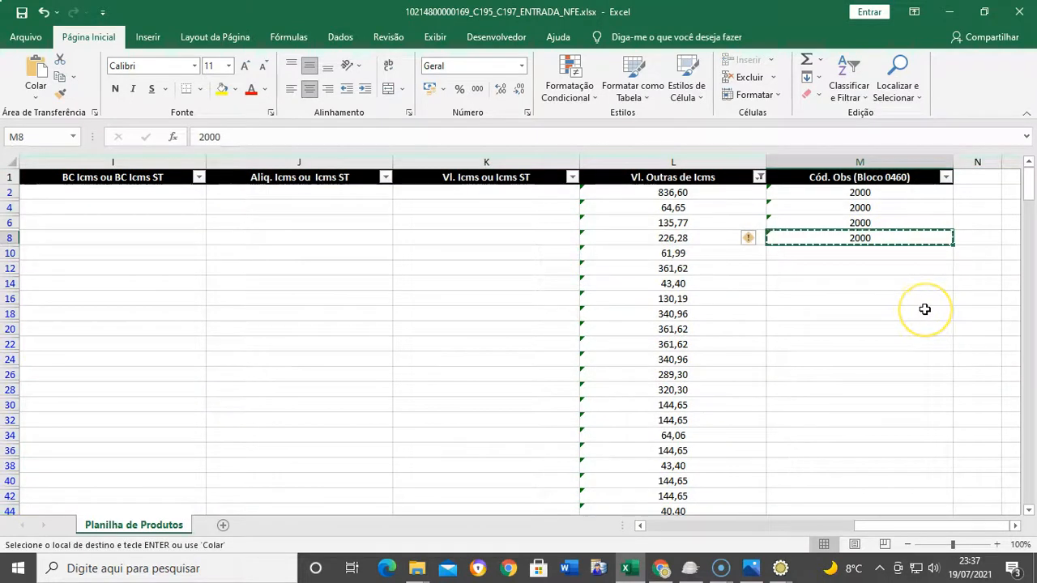
key("Left")
key("ctrl+Down")
key("Right")
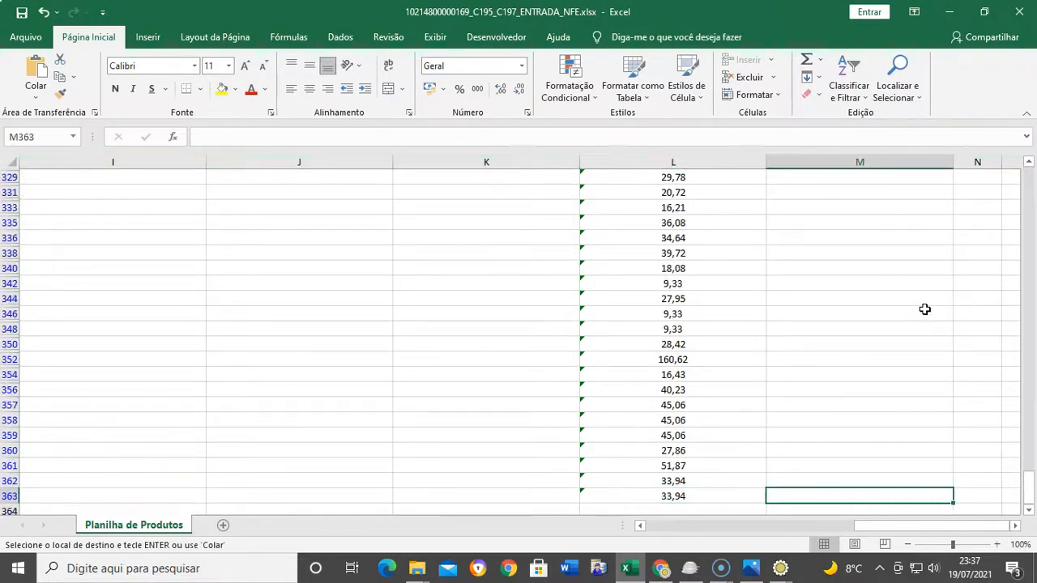
key("ctrl+v")
key("ctrl+shift+Up")
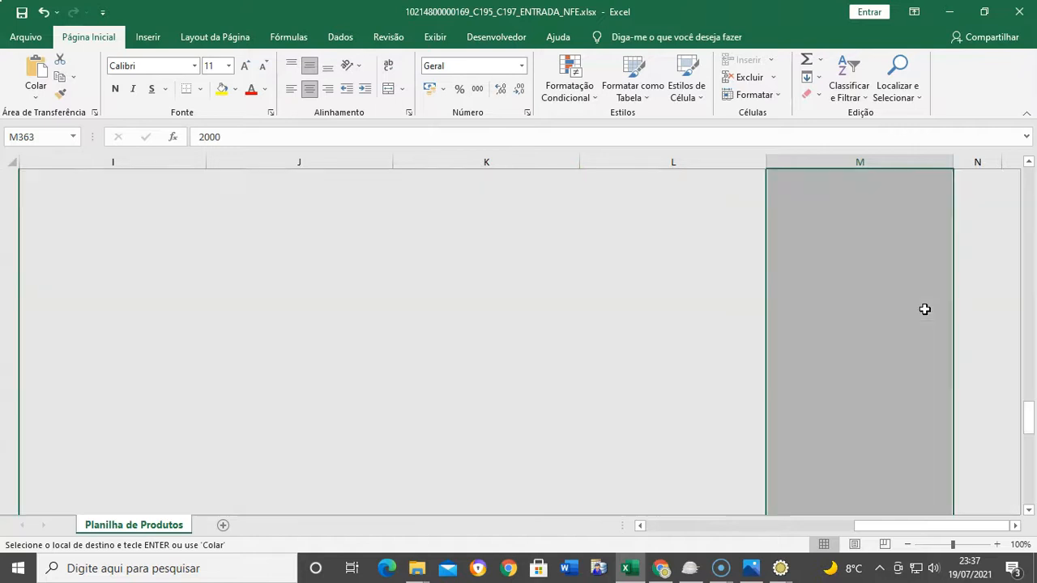
key("ctrl+v")
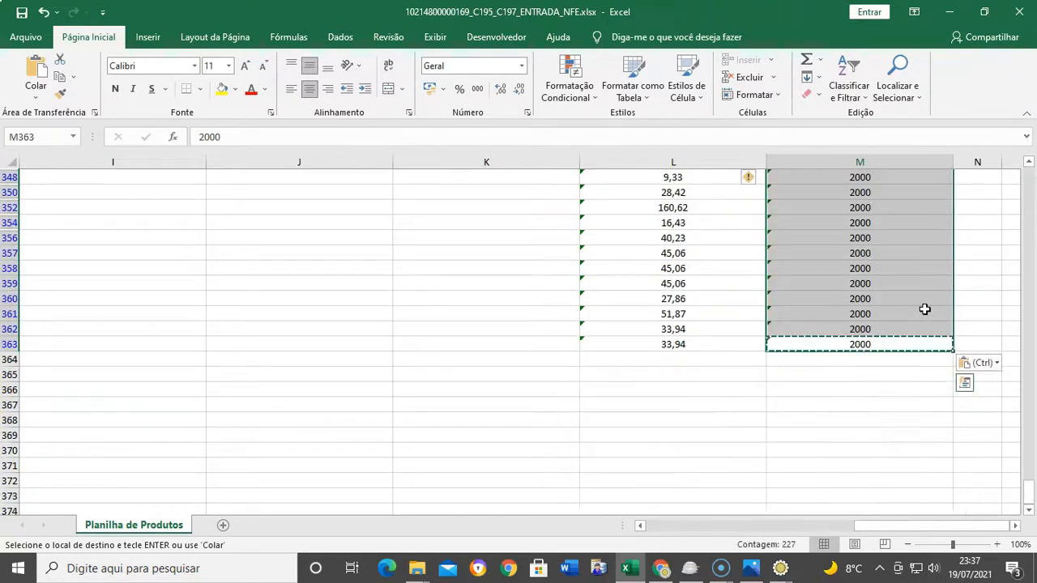
key("ctrl+Up")
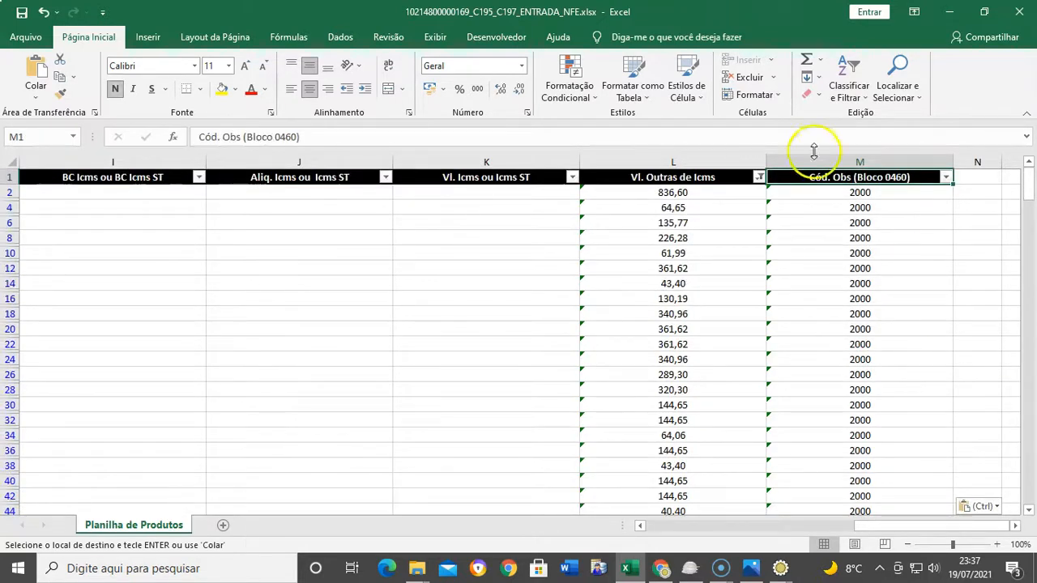
Clear the Vl. Outras de Icms filter and show only rows with a Vl. Icms ou Icms ST value
left_click(758, 177)
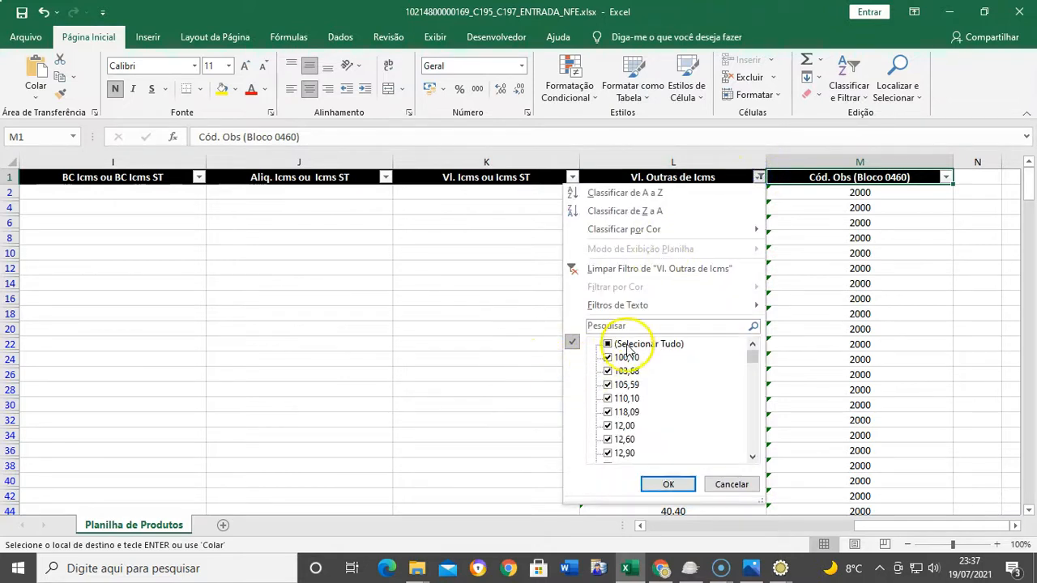
left_click(627, 344)
left_click(668, 484)
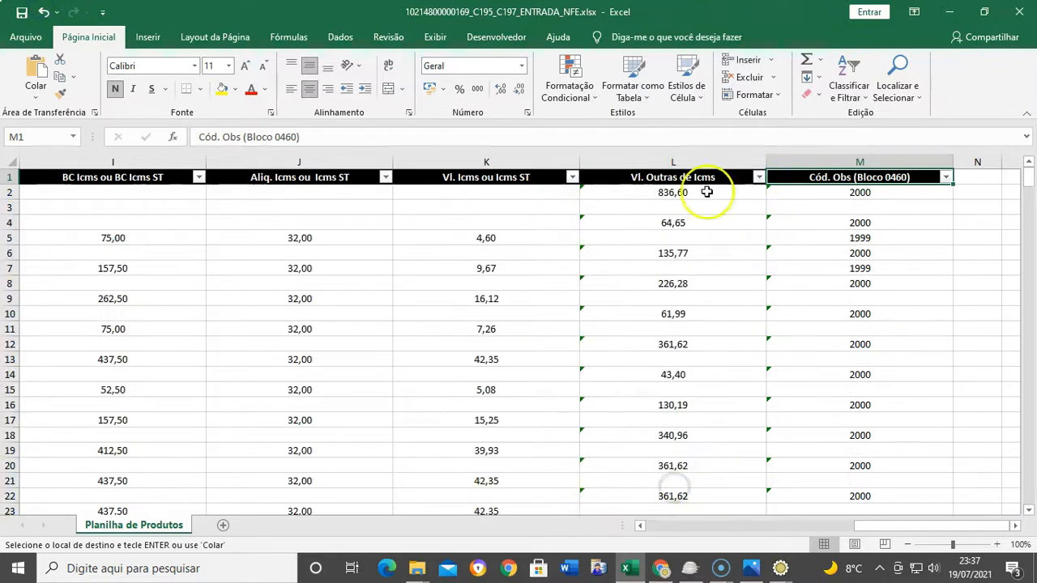
left_click(573, 177)
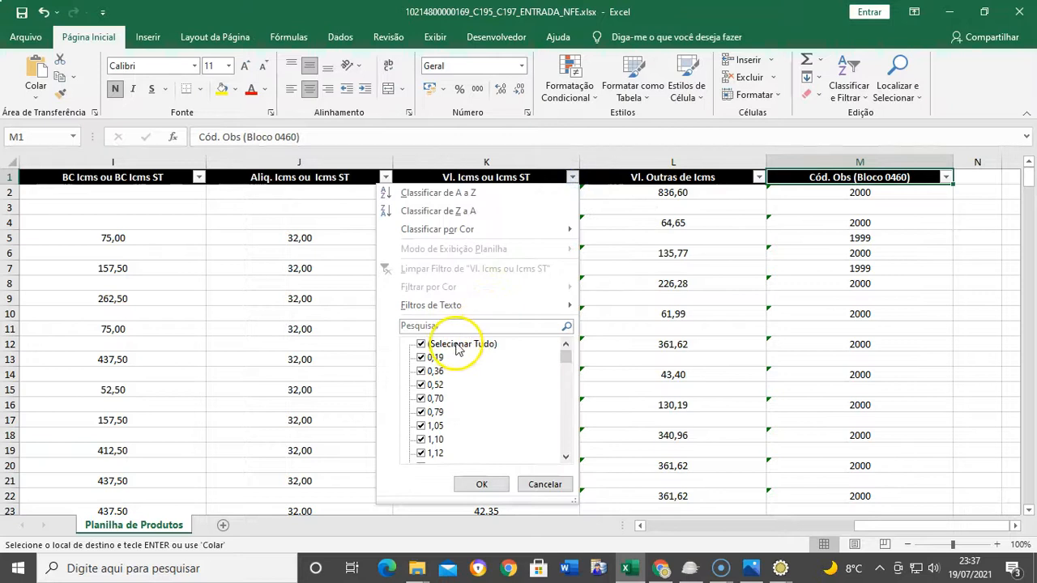
left_click_drag(566, 358, 570, 458)
left_click(444, 454)
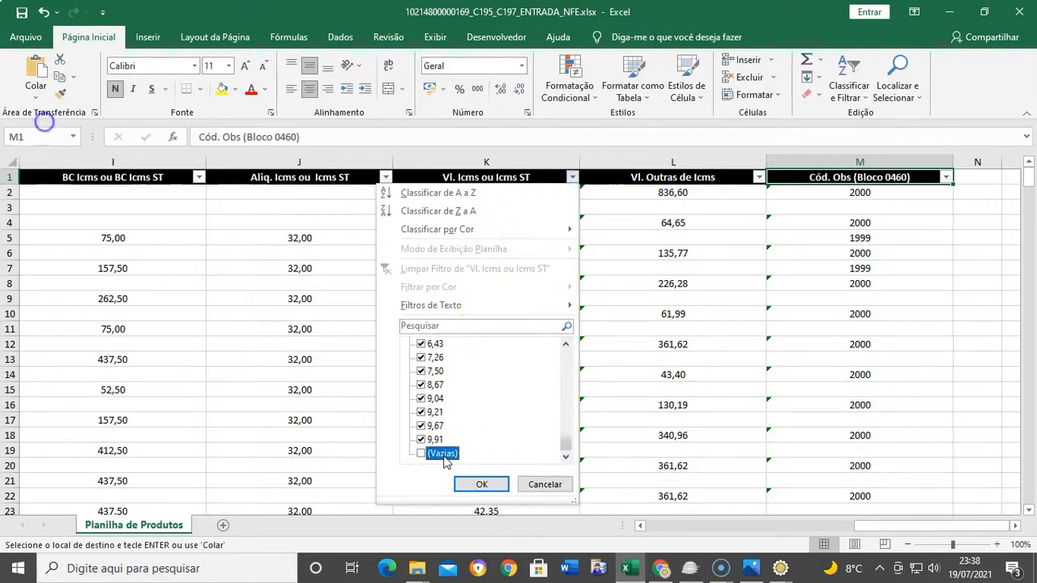
left_click(481, 483)
Copy code 1999 from M7 into every visible Cód. Obs cell down to M355
left_click(860, 208)
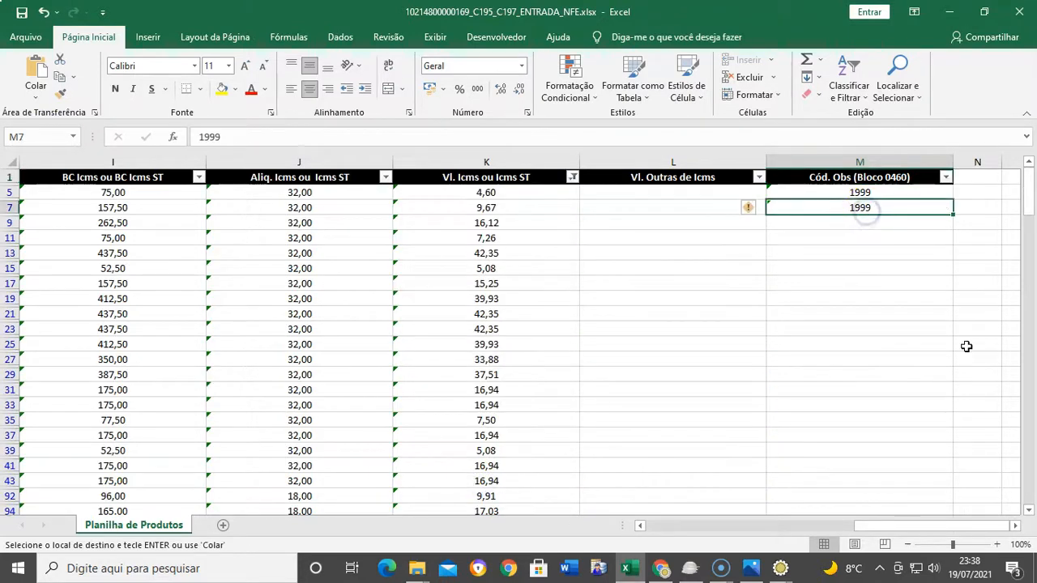
key("Left")
key("Left")
key("ctrl+Down")
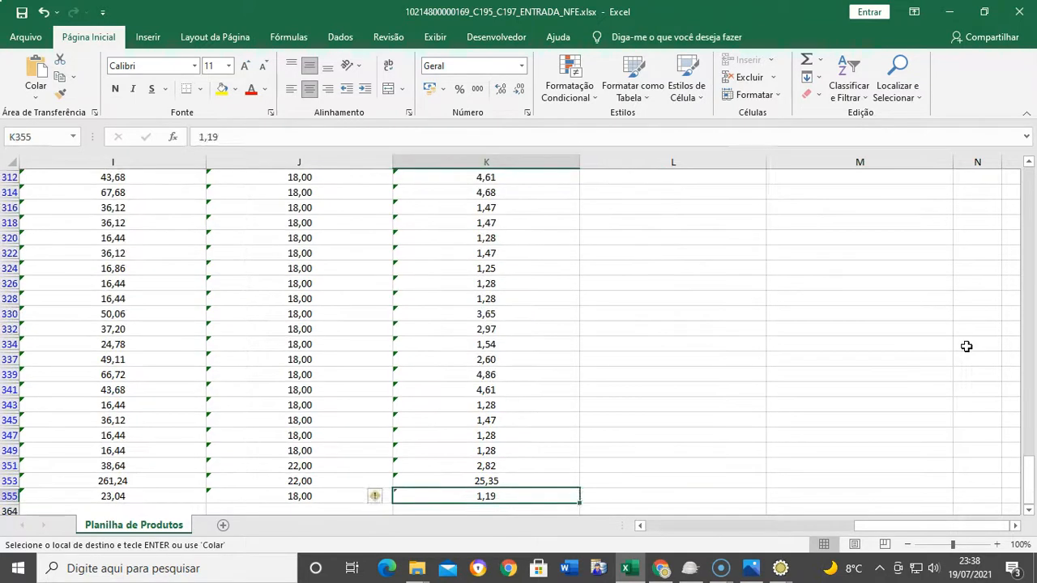
key("Right")
key("Right")
key("Return")
key("ctrl+v")
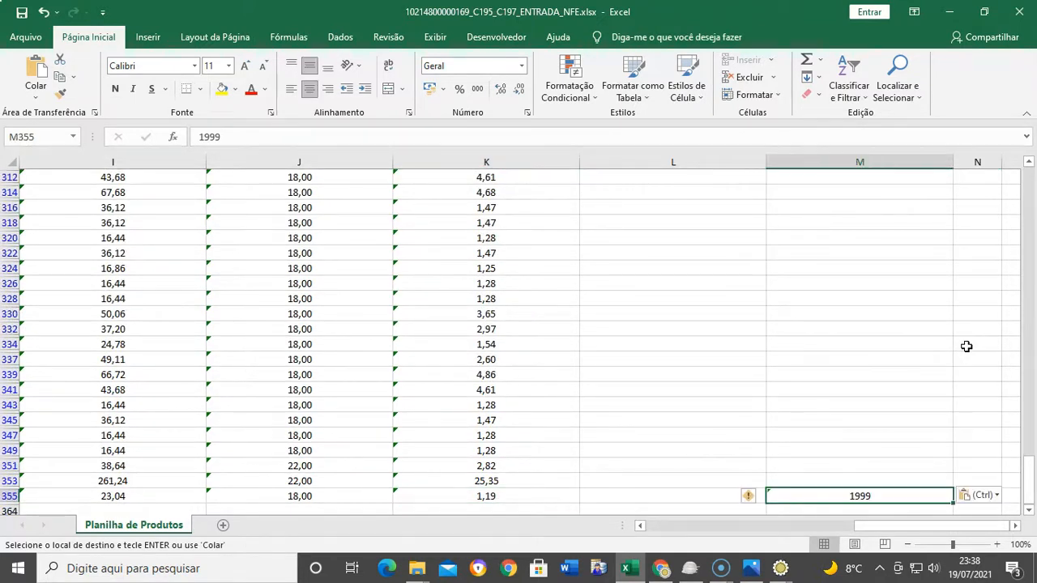
key("ctrl+shift+Up")
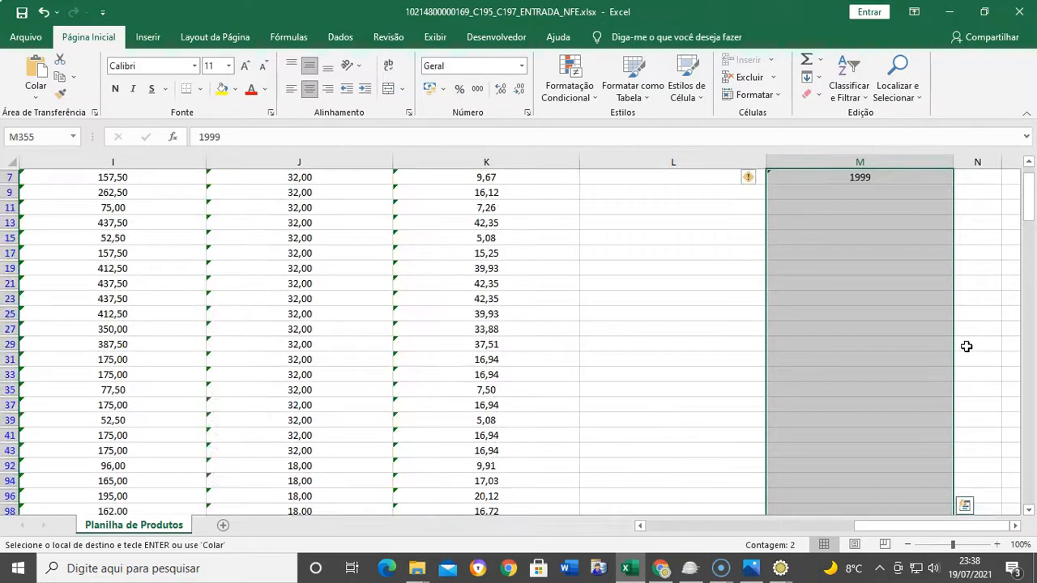
key("ctrl+v")
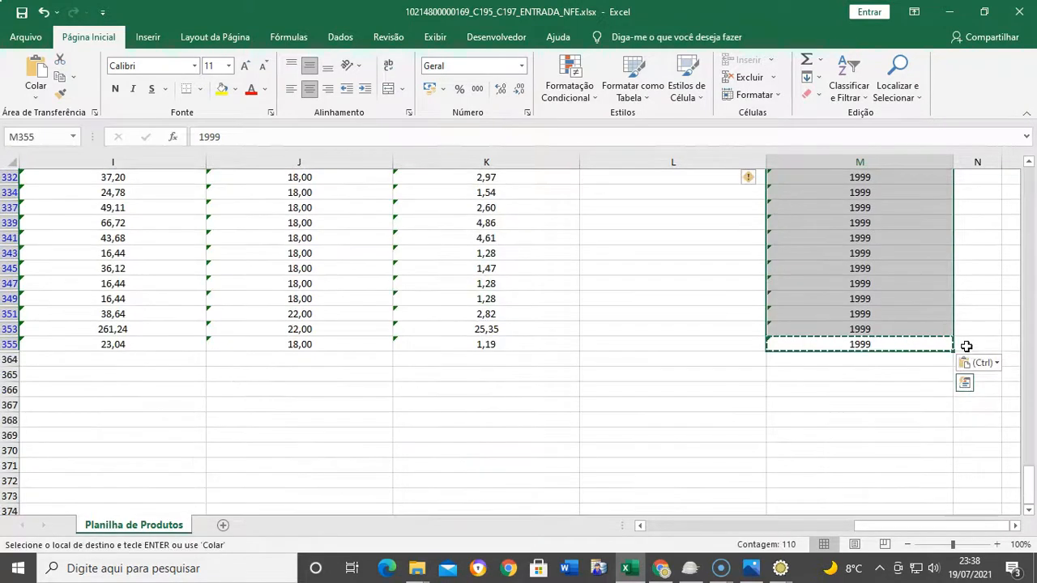
key("ctrl+Up")
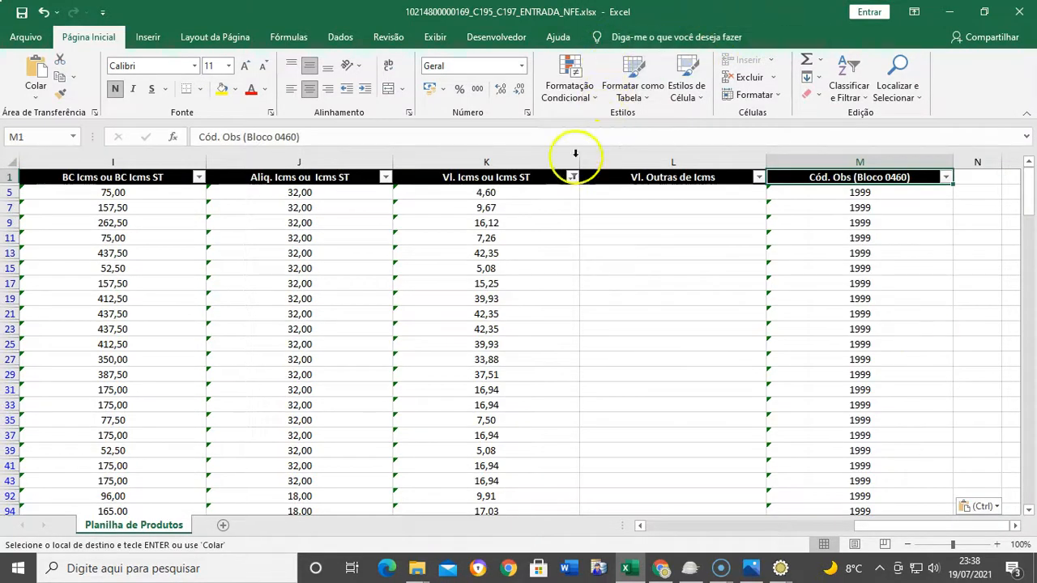
Clear the Vl. Icms ou Icms ST filter to show all rows and save the workbook
left_click(572, 178)
left_click(417, 341)
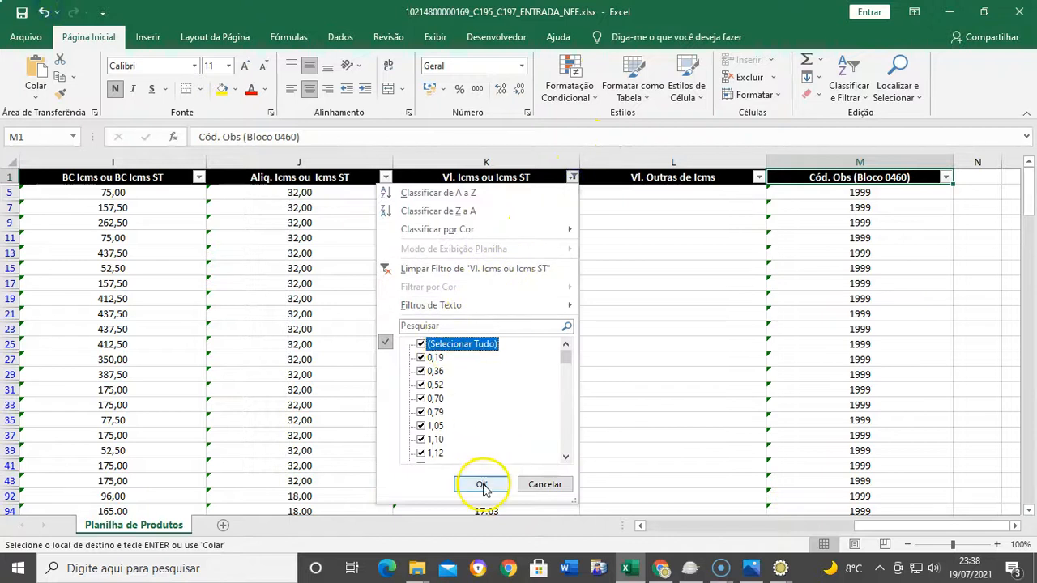
left_click(481, 485)
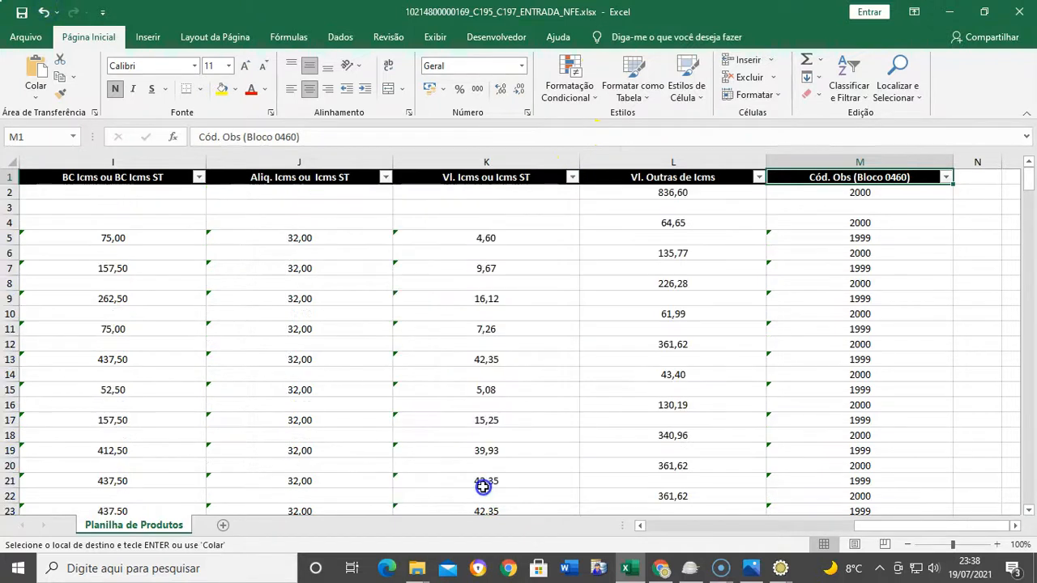
left_click(22, 12)
left_click(450, 299)
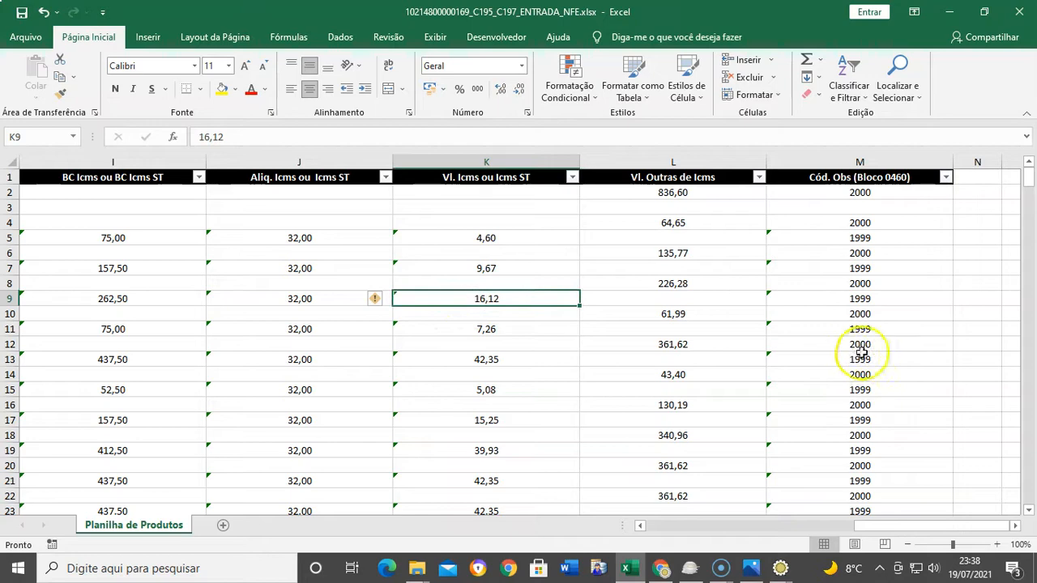
left_click_drag(857, 531, 730, 533)
Minimize Excel and the clientesc195c197, SPED ECF CONV and SYSCONV folders, then close Disco Local (C:)
left_click(952, 13)
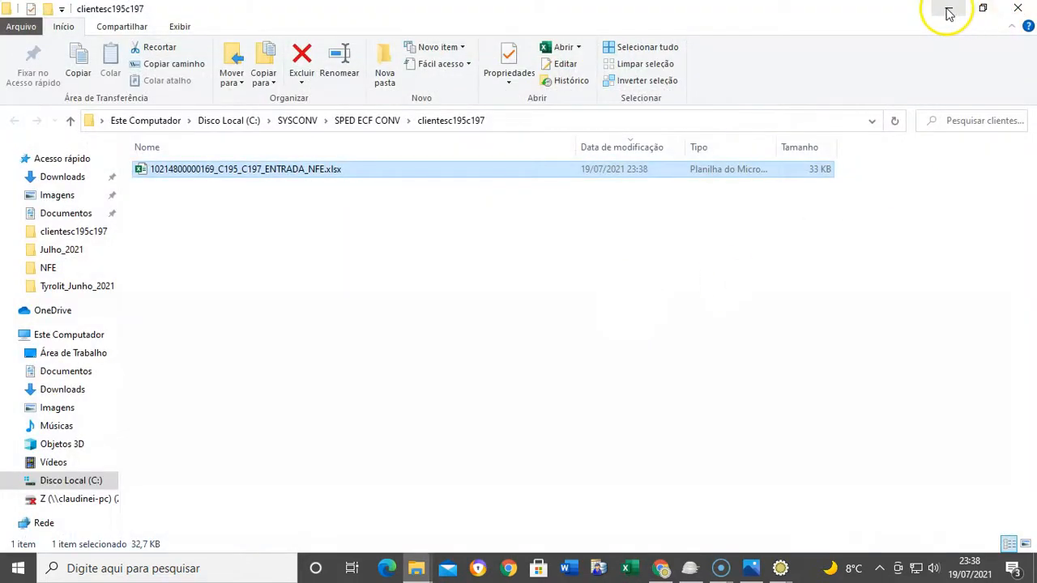
left_click(950, 13)
left_click(950, 8)
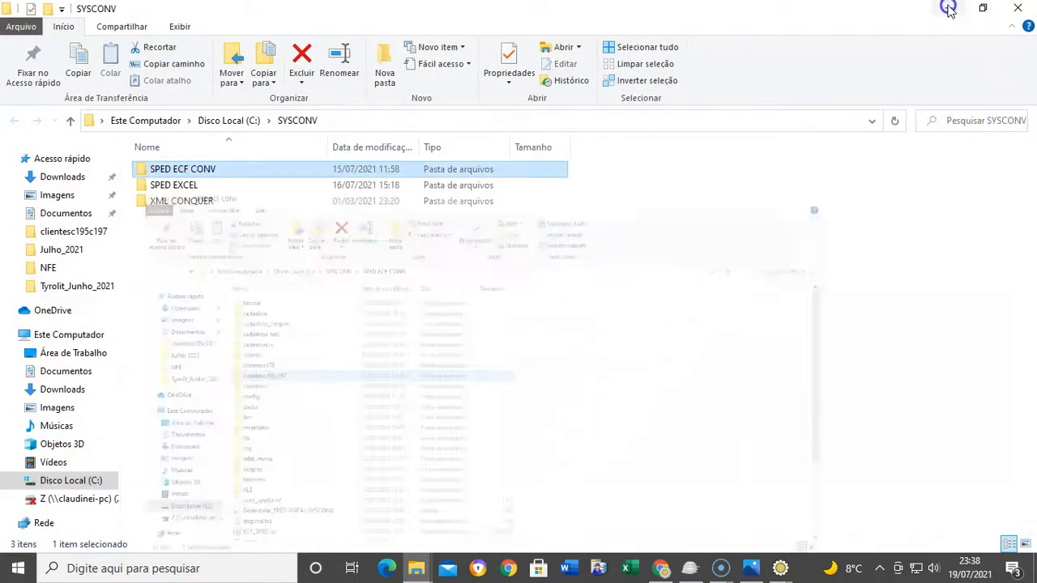
left_click(949, 10)
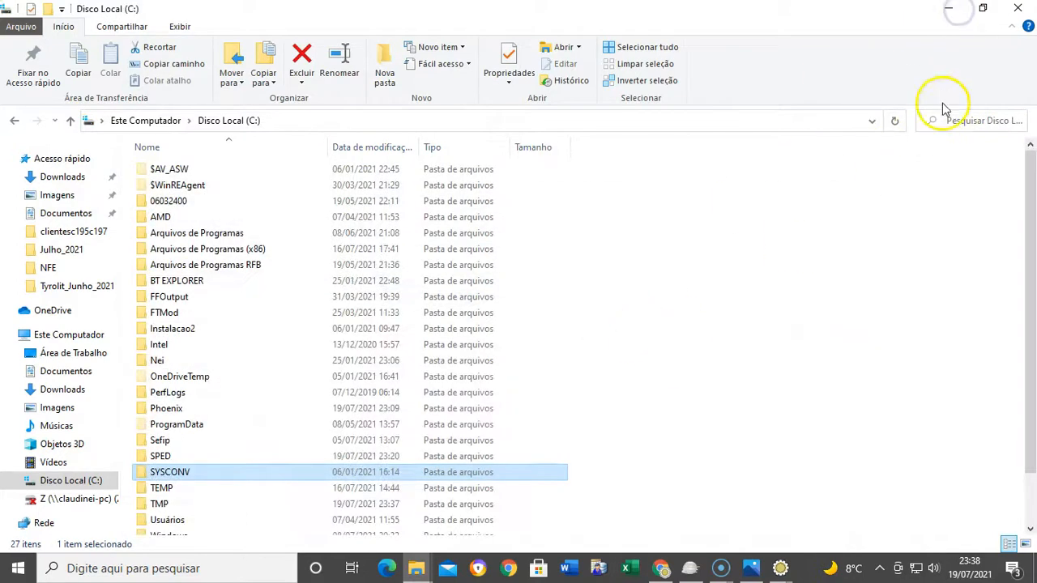
left_click(1028, 6)
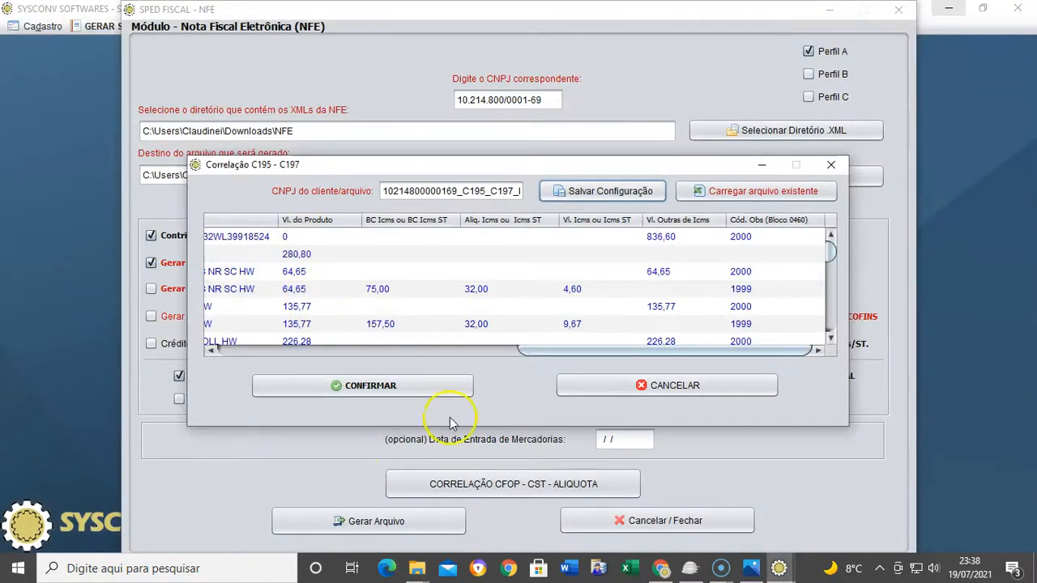
Load the saved C195/C197 correlation .xlsx through Carregar arquivo existente
left_click_drag(537, 351, 533, 386)
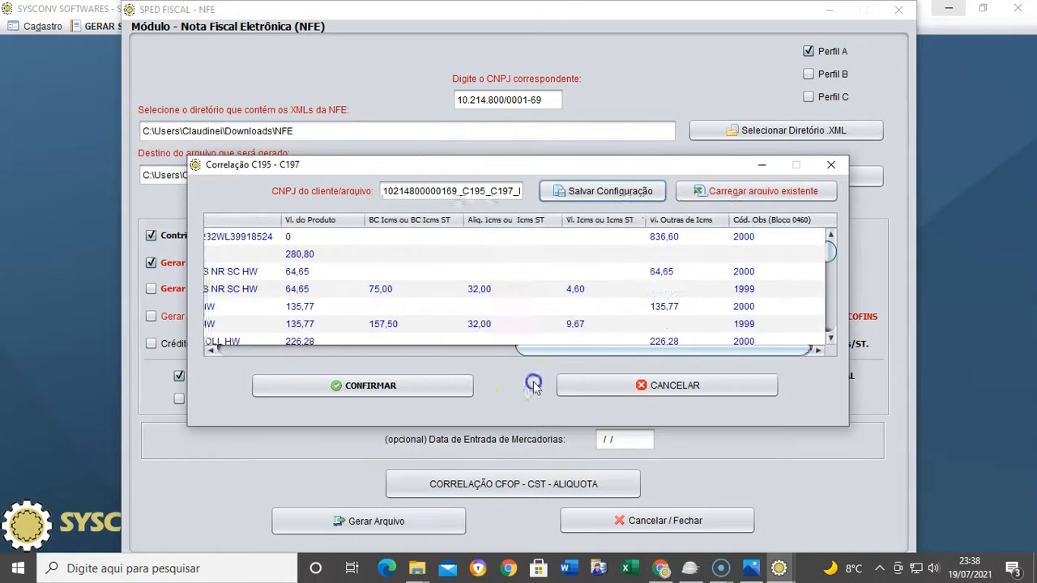
scroll(737, 319, "down", 8)
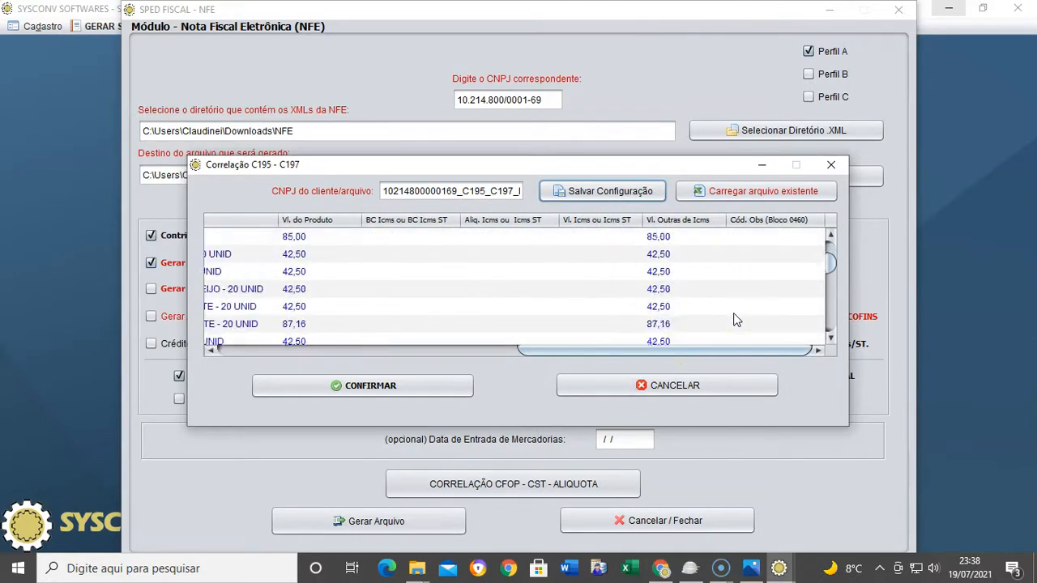
scroll(733, 316, "down", 1)
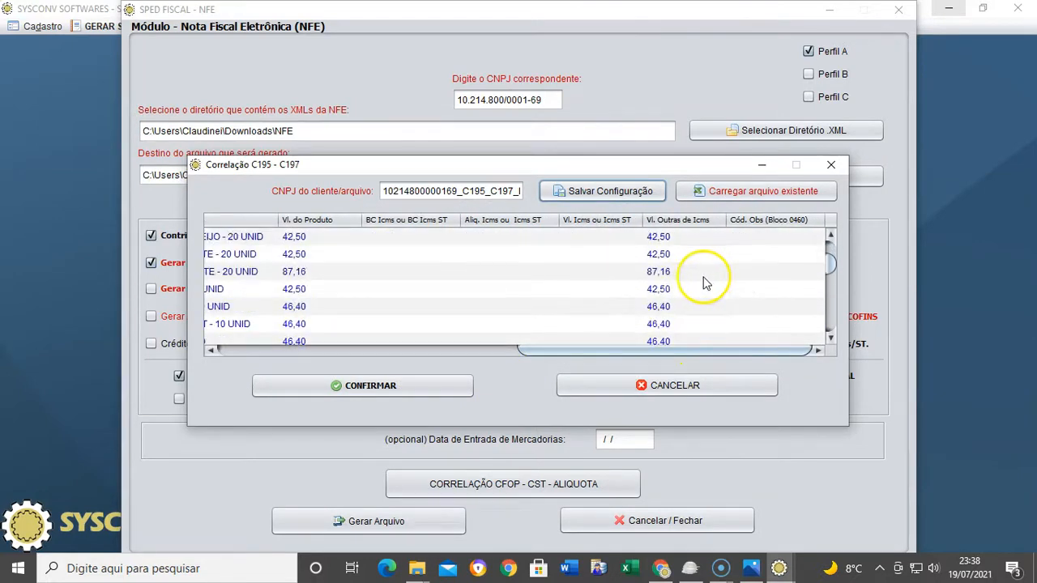
left_click(741, 195)
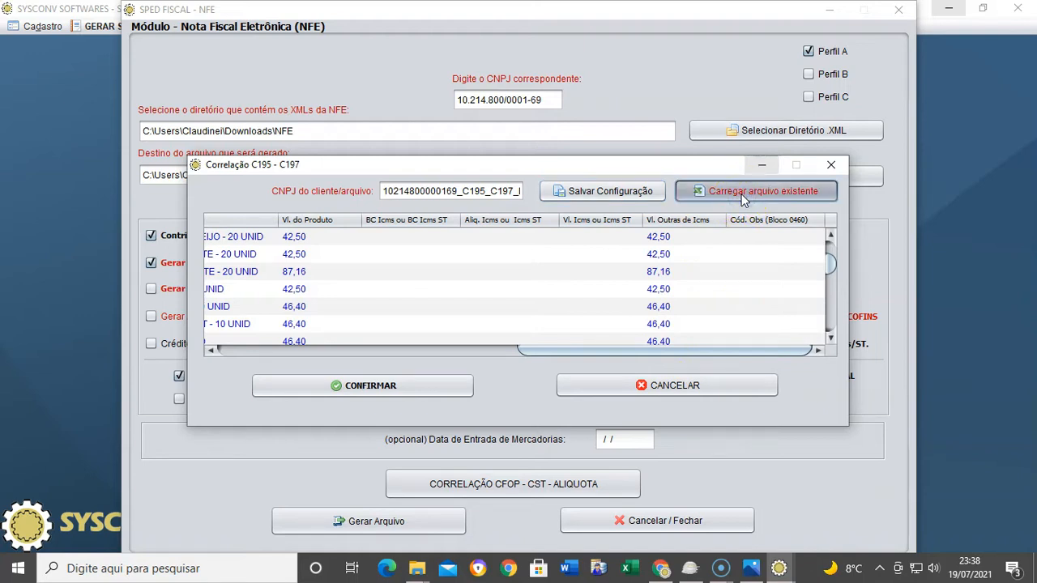
double_click(542, 186)
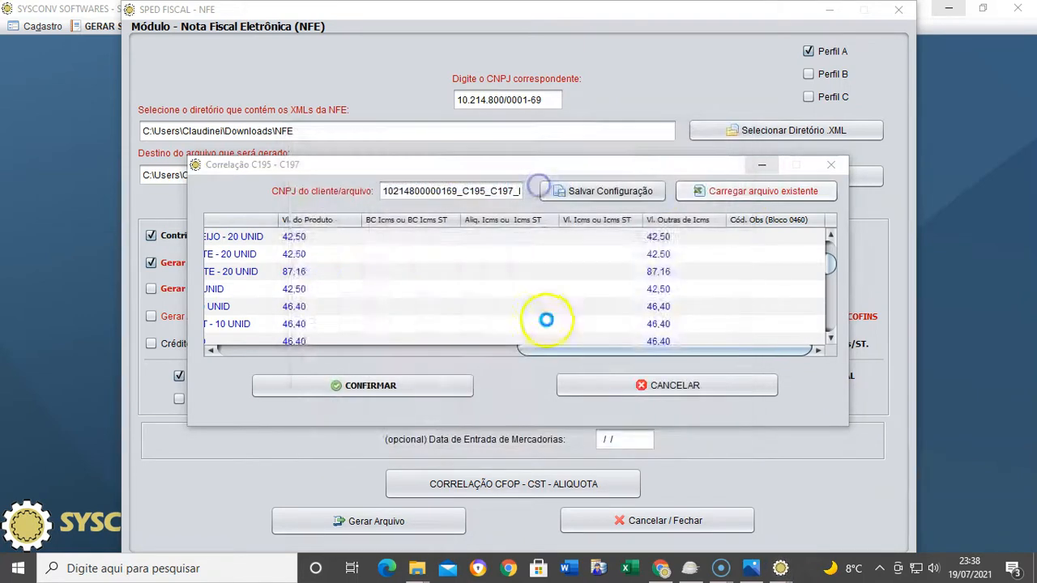
left_click(522, 306)
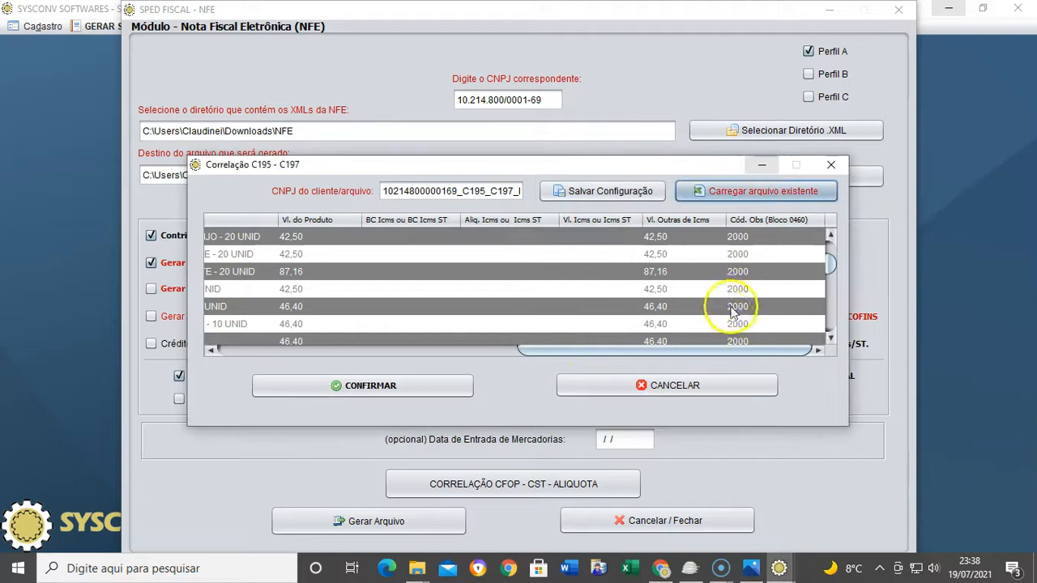
Review the loaded codes 2000 and 1999, confirm the correlations and acknowledge both messages
scroll(764, 298, "down", 6)
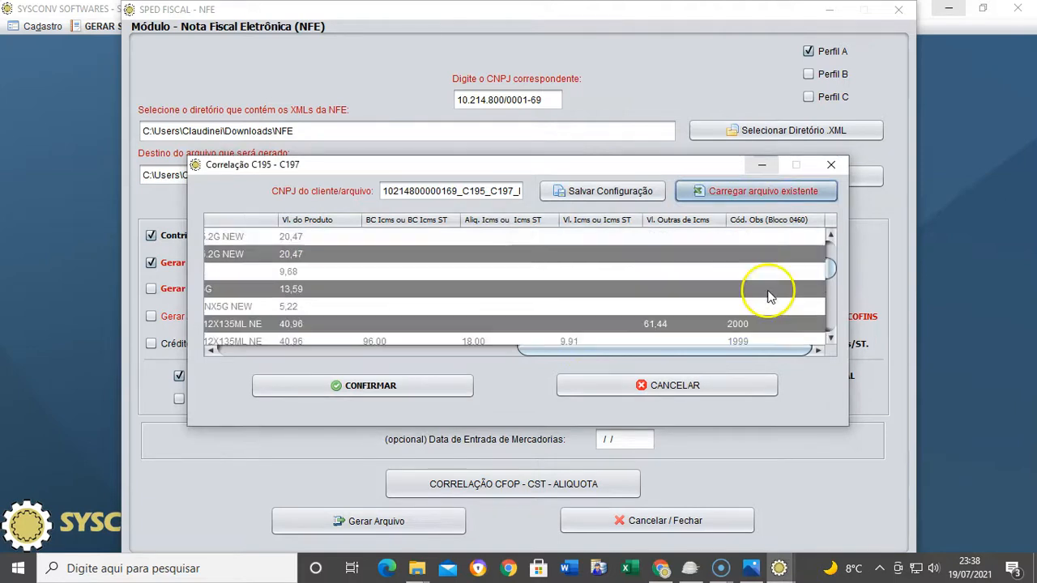
scroll(770, 291, "down", 4)
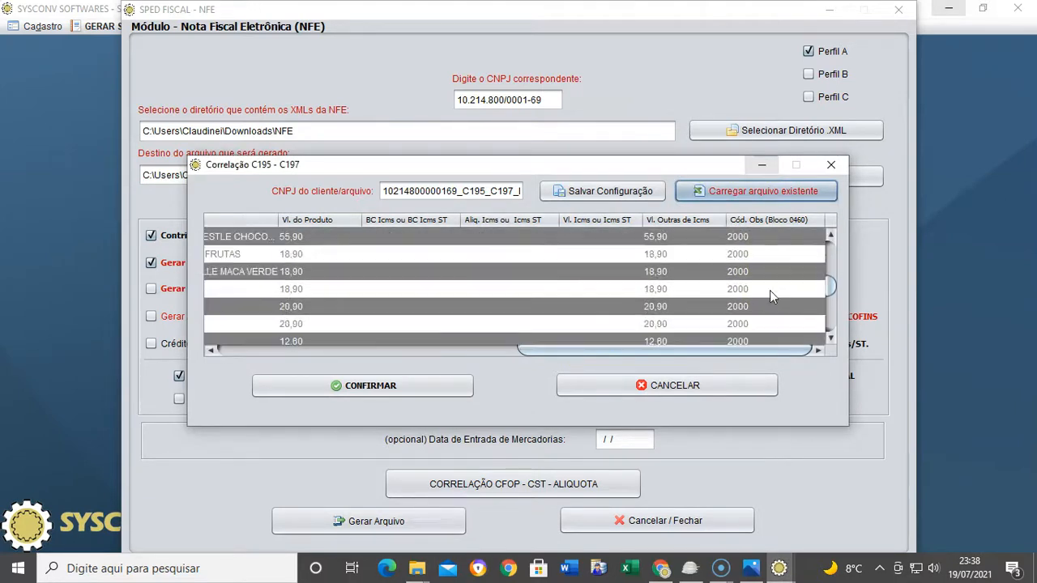
scroll(771, 297, "down", 4)
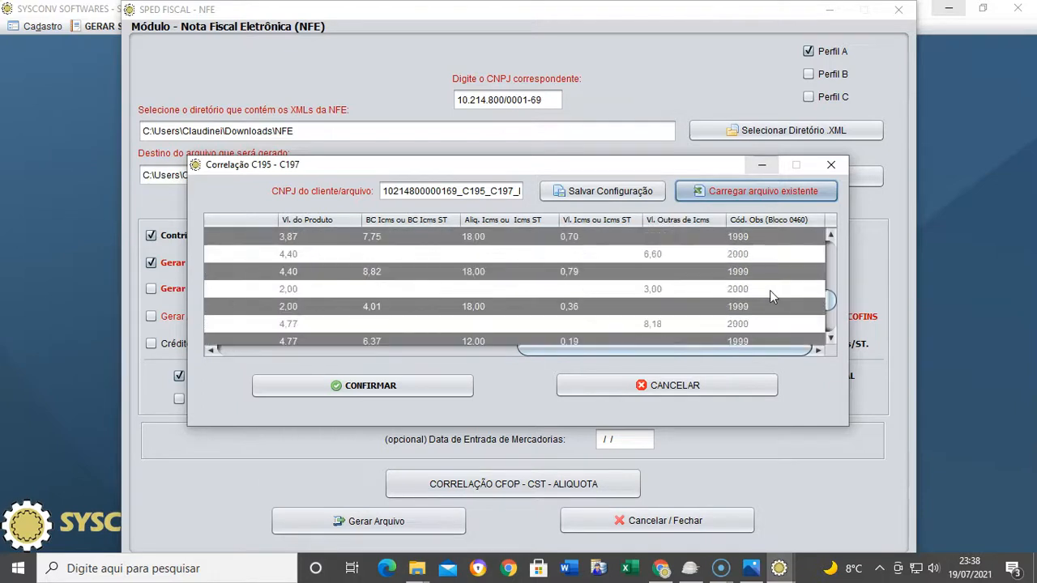
scroll(770, 290, "down", 4)
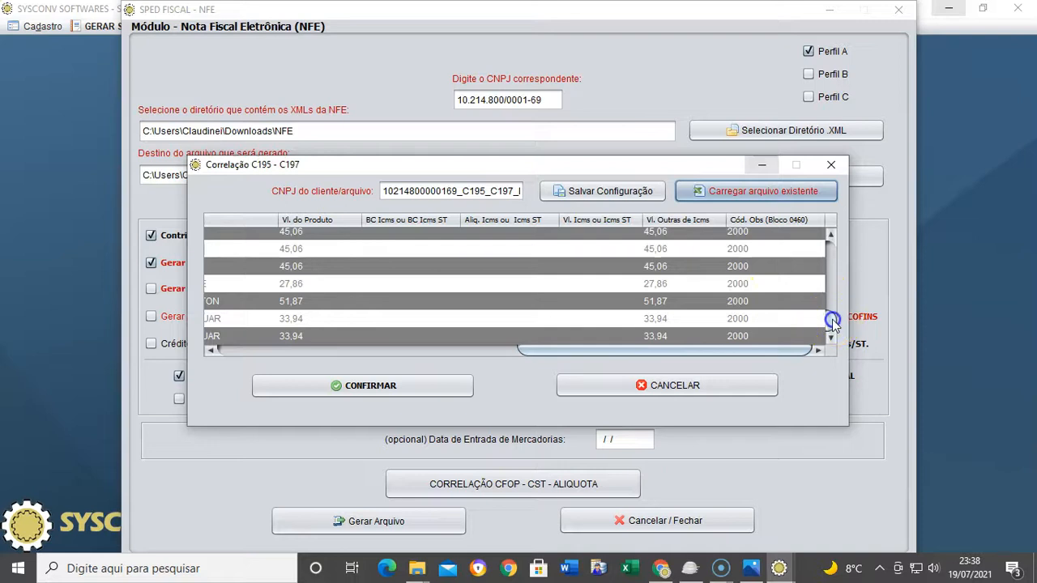
left_click_drag(832, 319, 856, 217)
left_click_drag(652, 354, 289, 348)
left_click(359, 387)
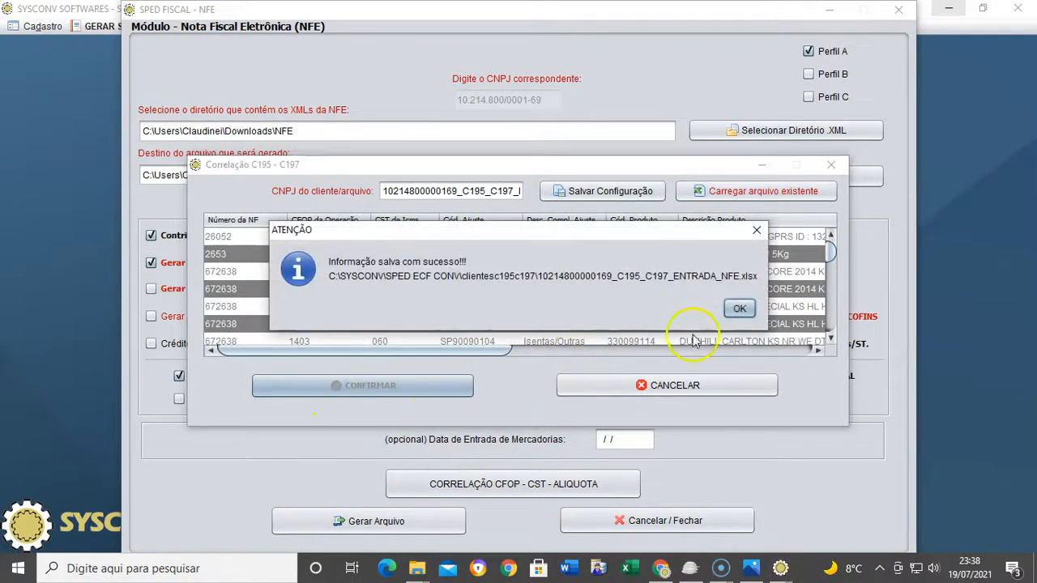
left_click(740, 309)
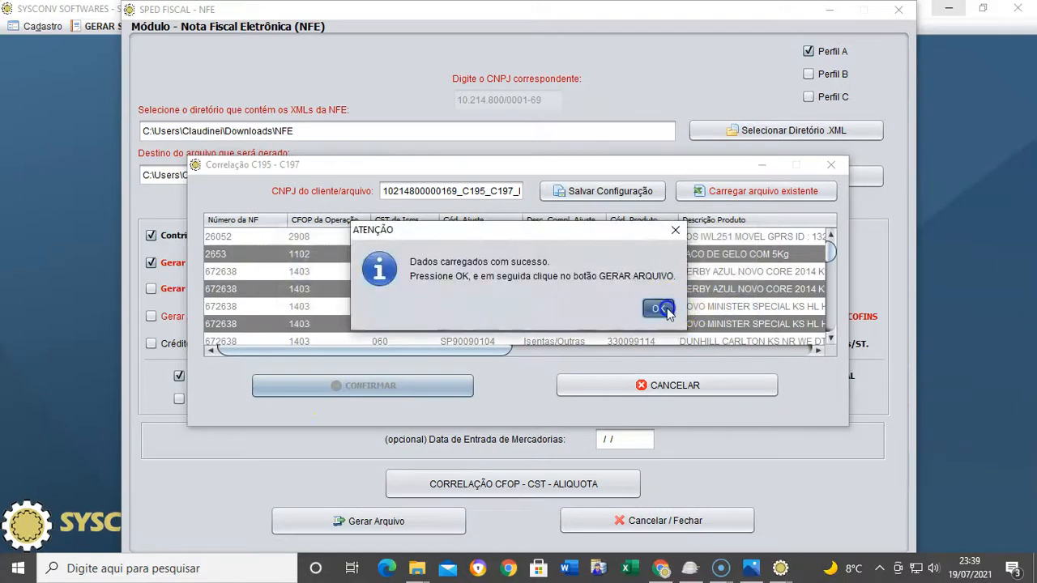
left_click(663, 310)
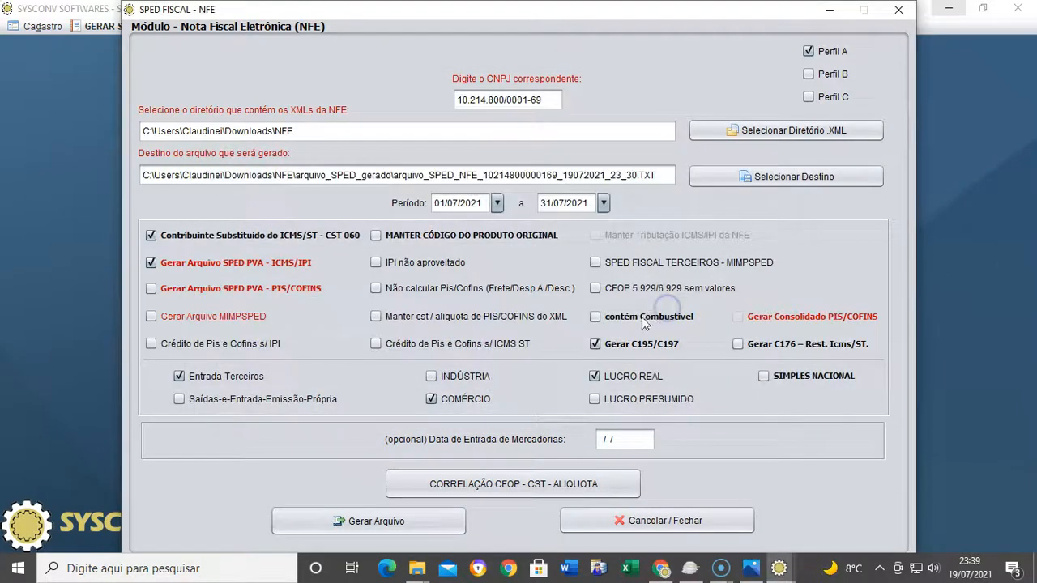
Generate the Entrada-Terceiros SPED ICMS/IPI TXT, decline the system update, and close the NFE window
left_click(377, 528)
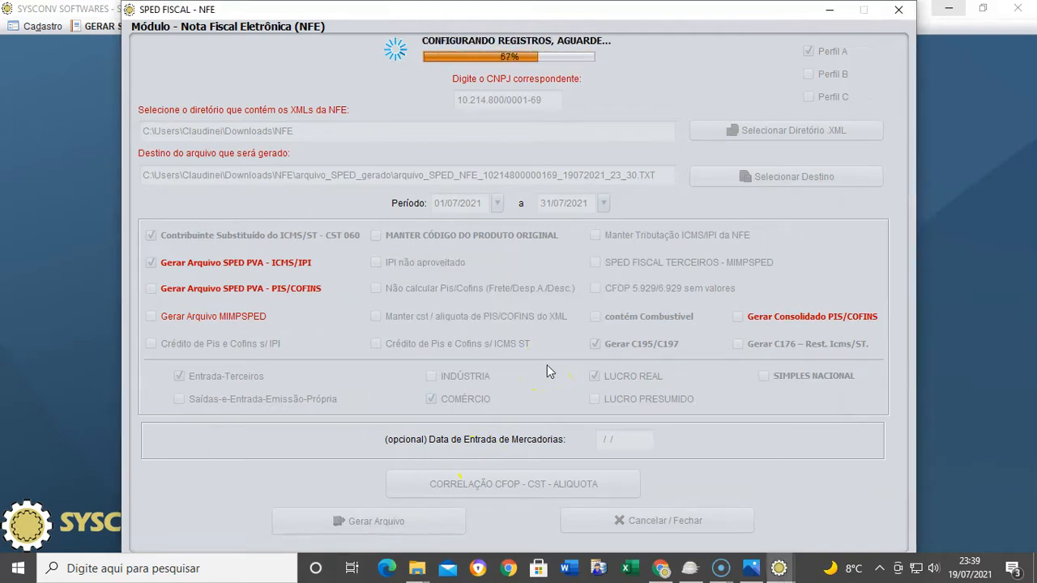
left_click(612, 309)
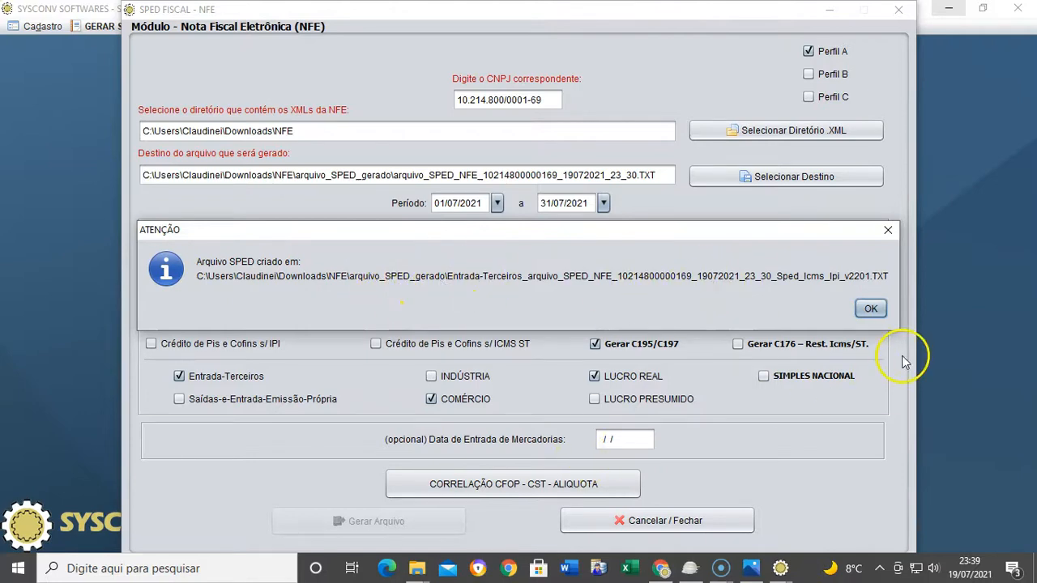
left_click(871, 308)
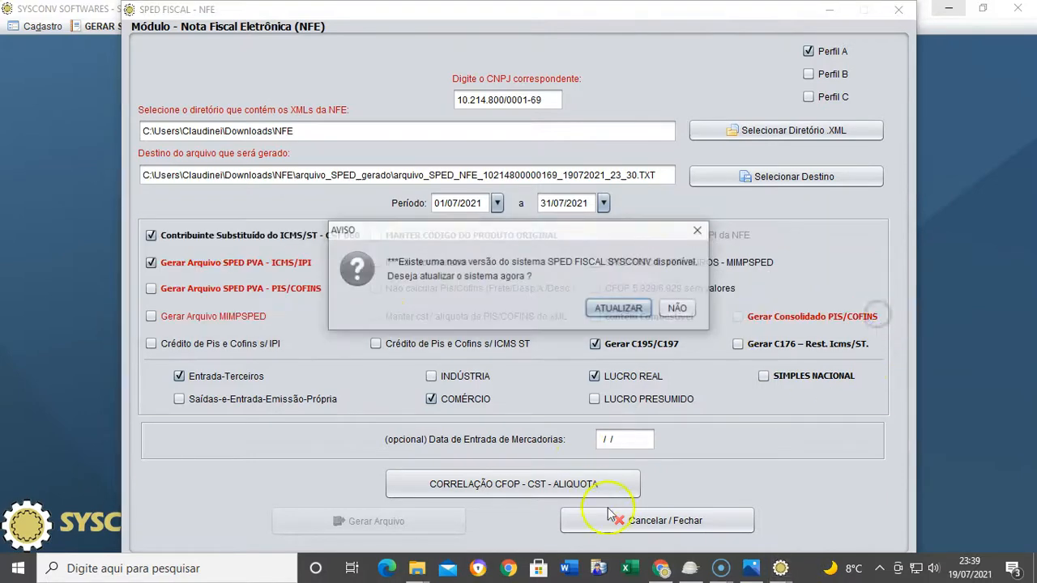
left_click(680, 309)
left_click(663, 521)
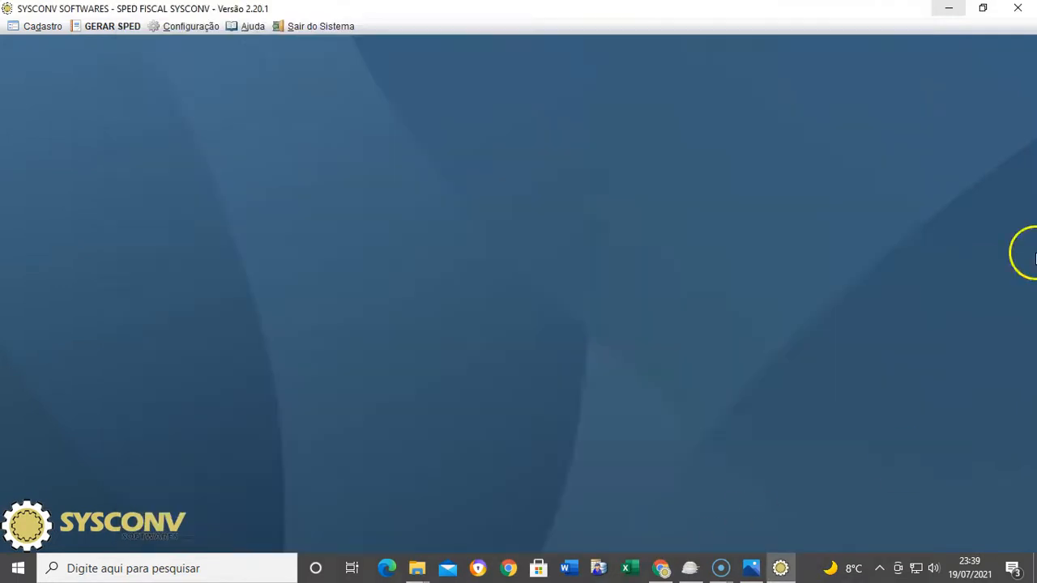
Bring Sped Fiscal PVA up maximized and start Importar Escrituração from the Área de Trabalho
left_click(950, 8)
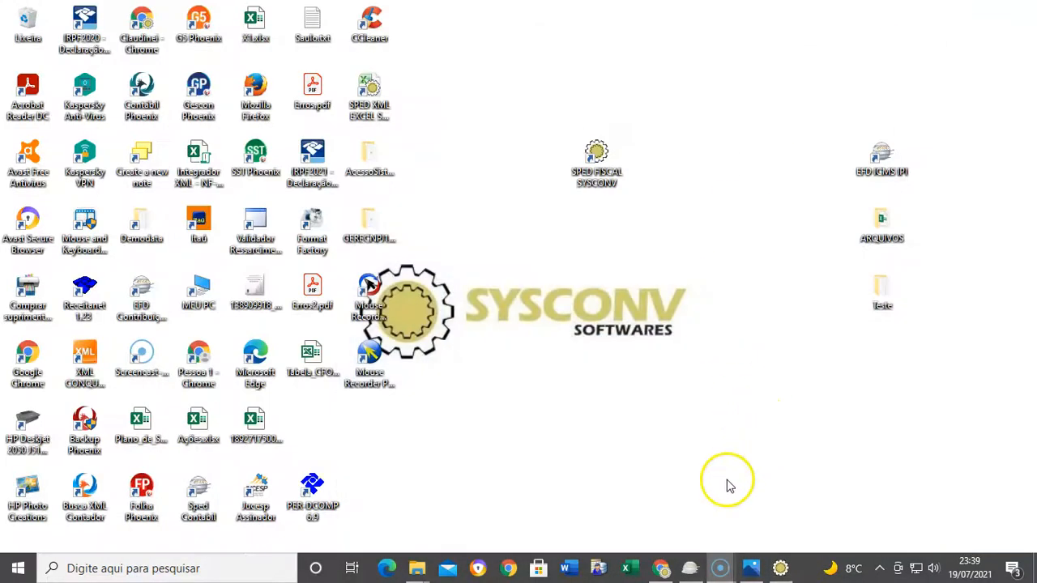
left_click(690, 567)
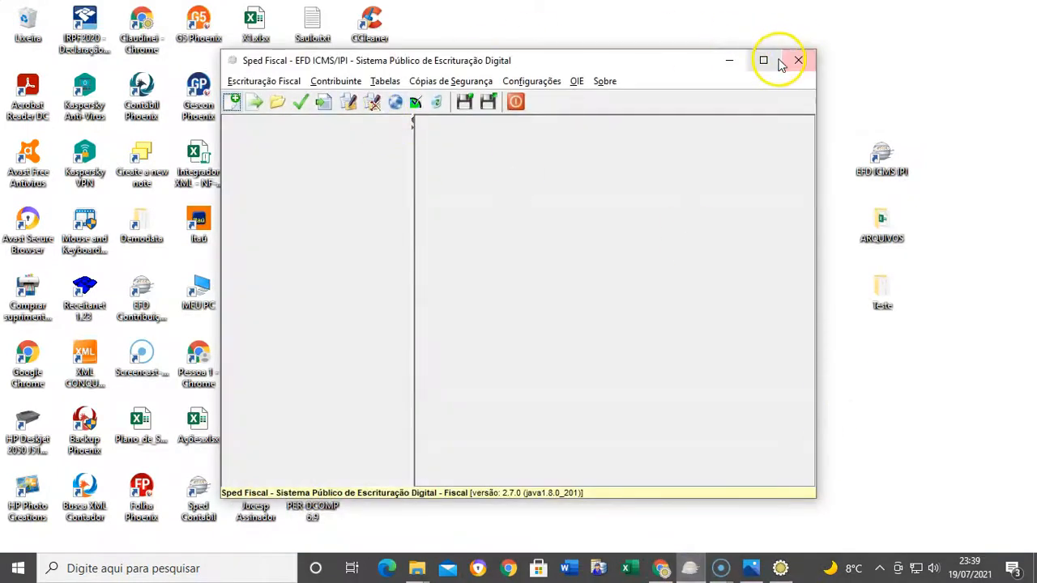
left_click(768, 61)
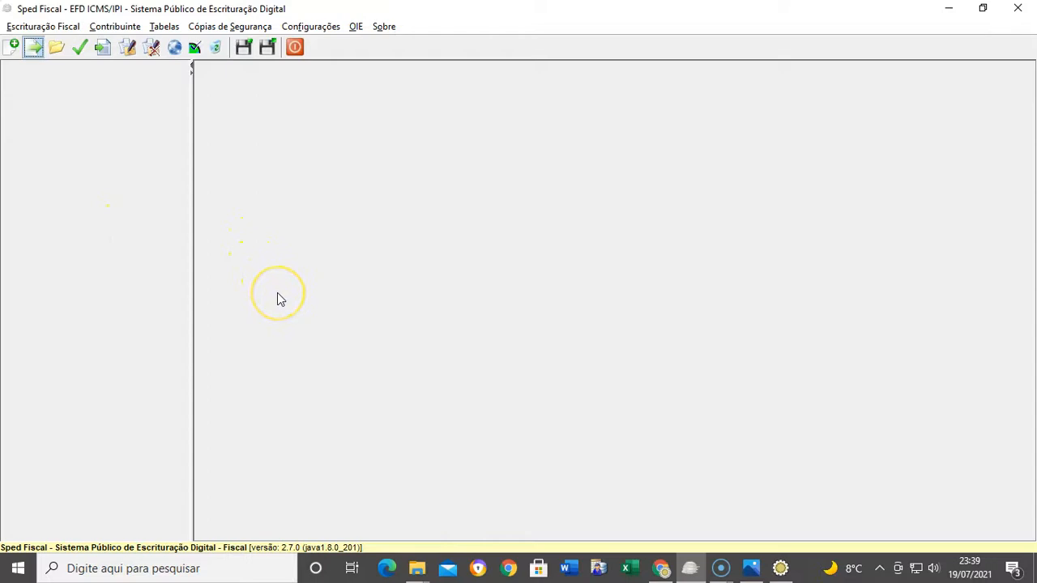
left_click(339, 250)
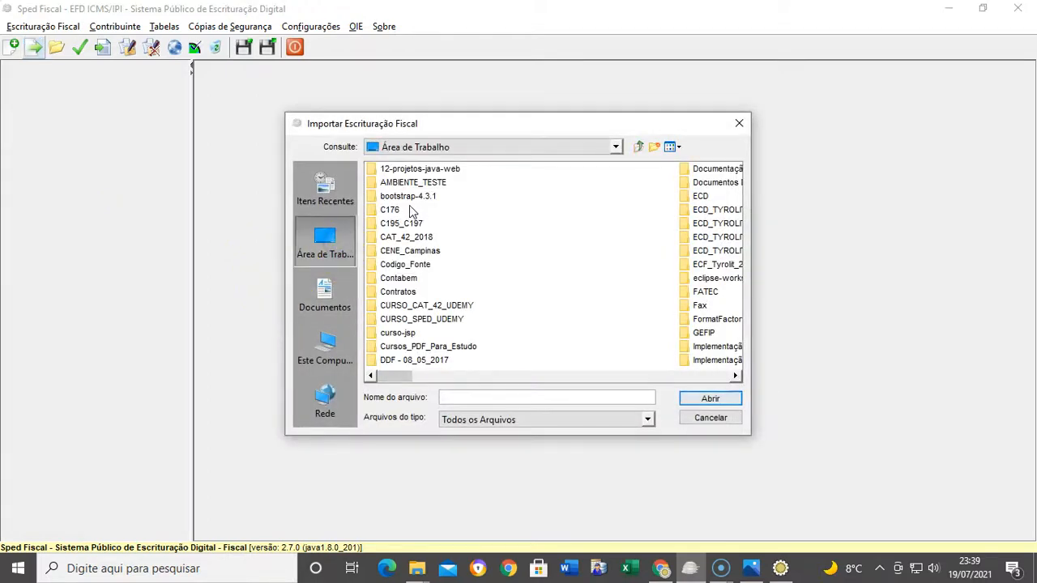
Import the Entrada-Terceiros TXT from Downloads > NFE > arquivo_SPED_gerado, answering Sim to the prompt
double_click(397, 182)
double_click(397, 319)
double_click(397, 319)
double_click(428, 170)
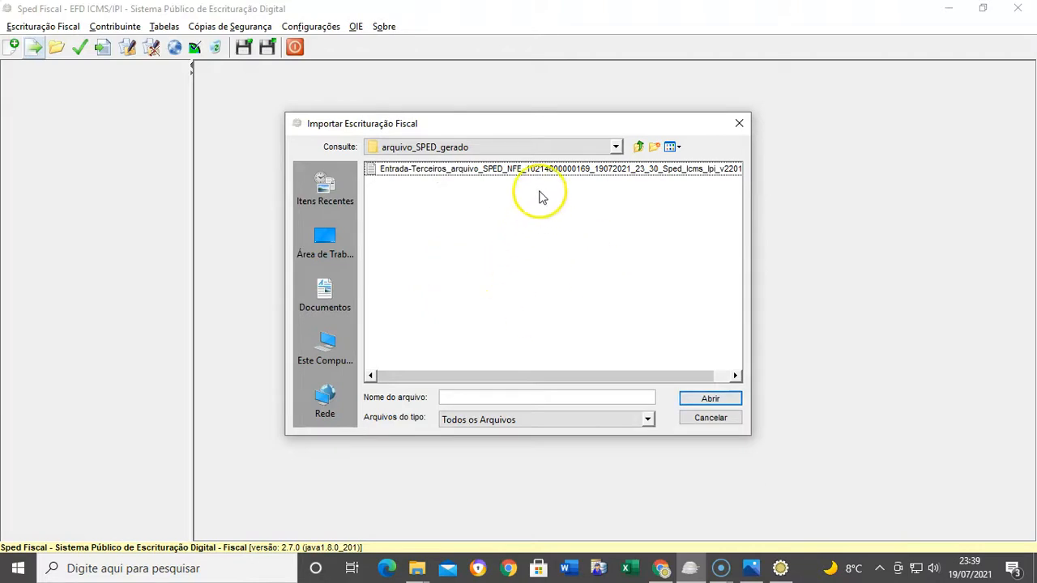
left_click(547, 169)
left_click(705, 399)
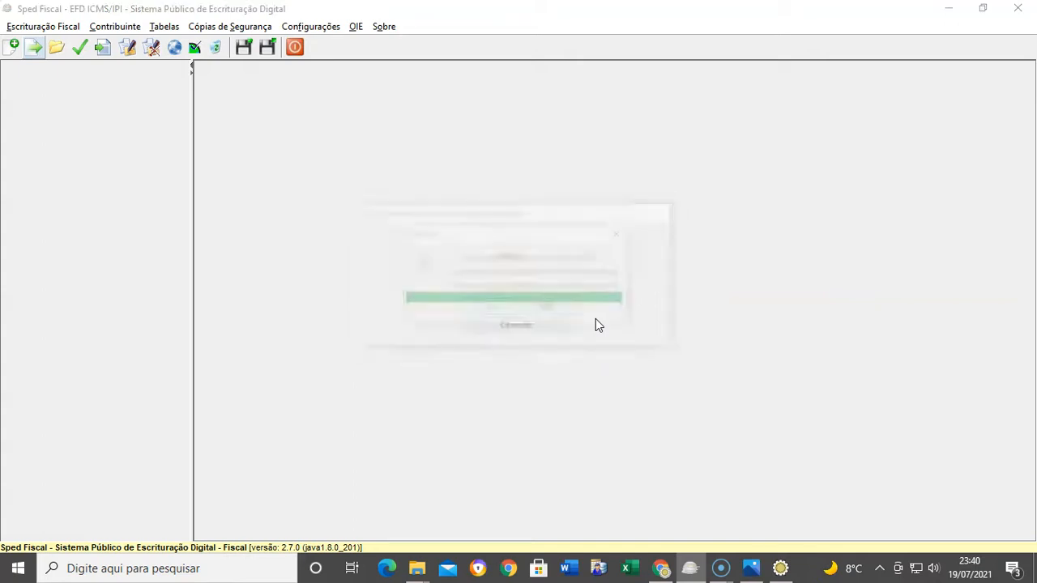
left_click(491, 311)
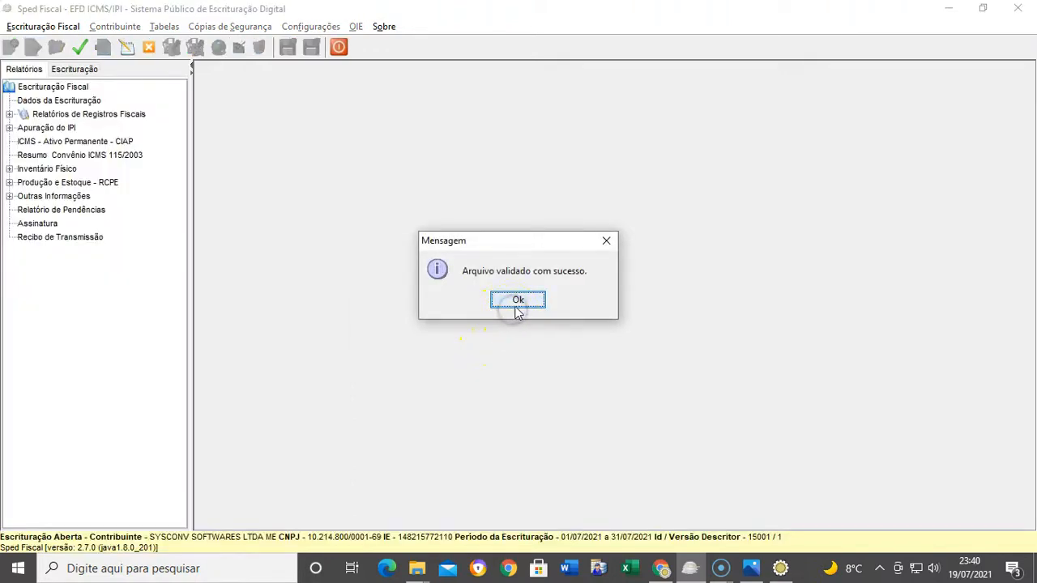
Dismiss the validation message and open register 0460 under Bloco 0's Tabelas do Contribuinte
left_click(512, 309)
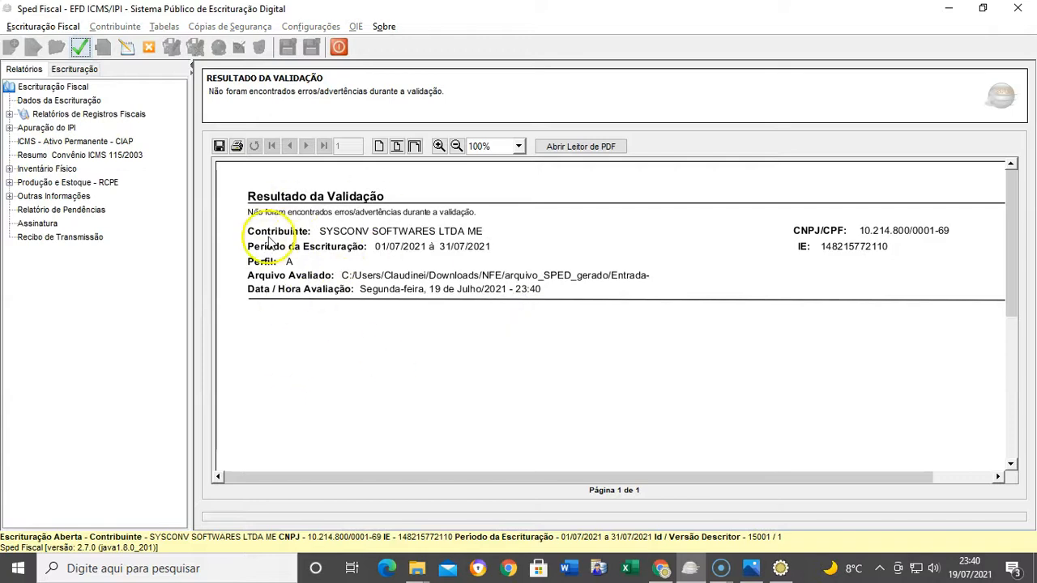
left_click(75, 69)
left_click(68, 115)
double_click(67, 104)
left_click(71, 117)
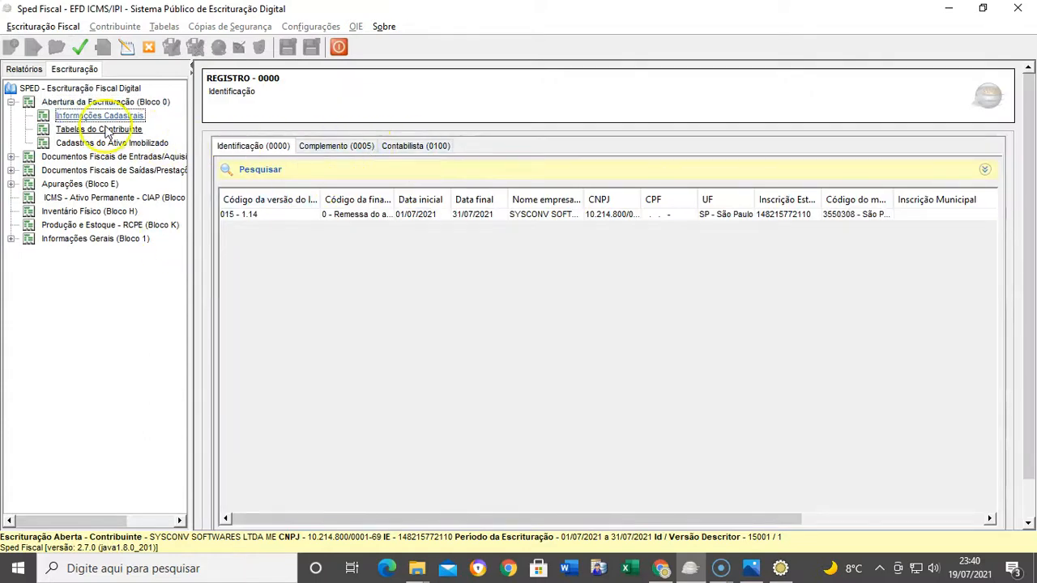
left_click(90, 129)
left_click(760, 150)
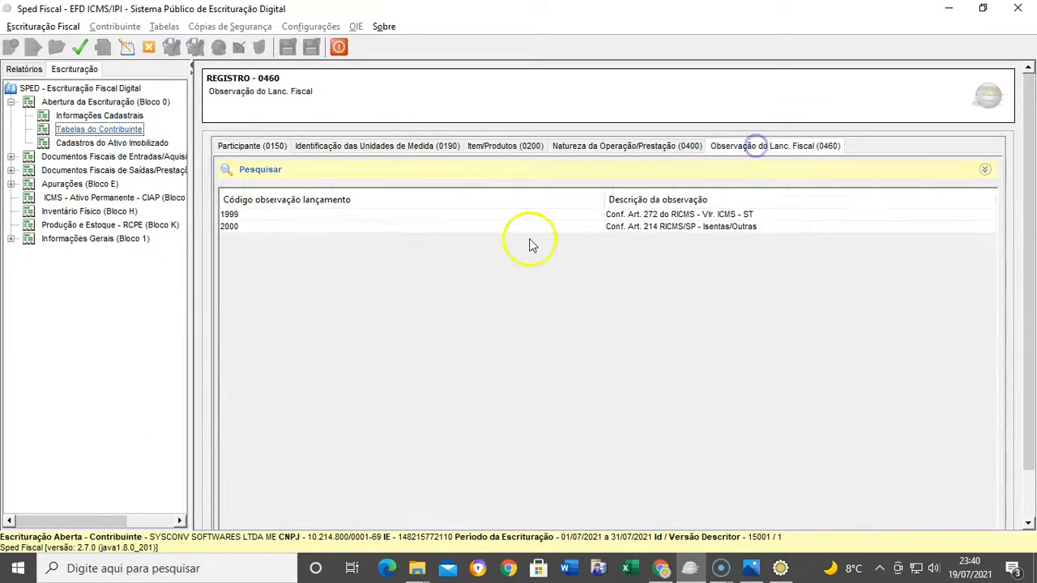
Review the 0460 observations 1999 and 2000, then list the incoming C100 NF-e invoices
left_click(502, 215)
double_click(628, 217)
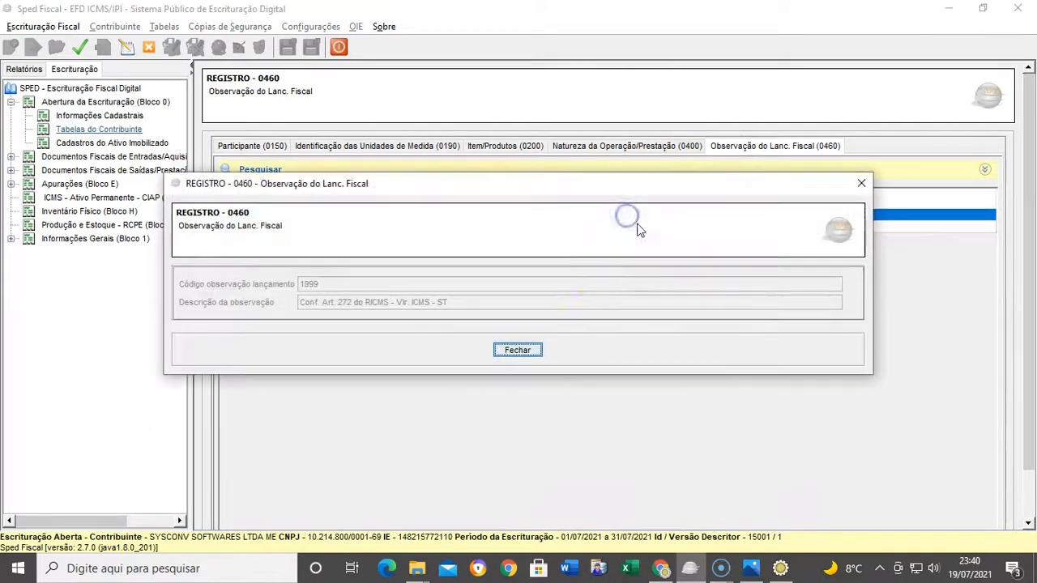
left_click(507, 350)
double_click(715, 230)
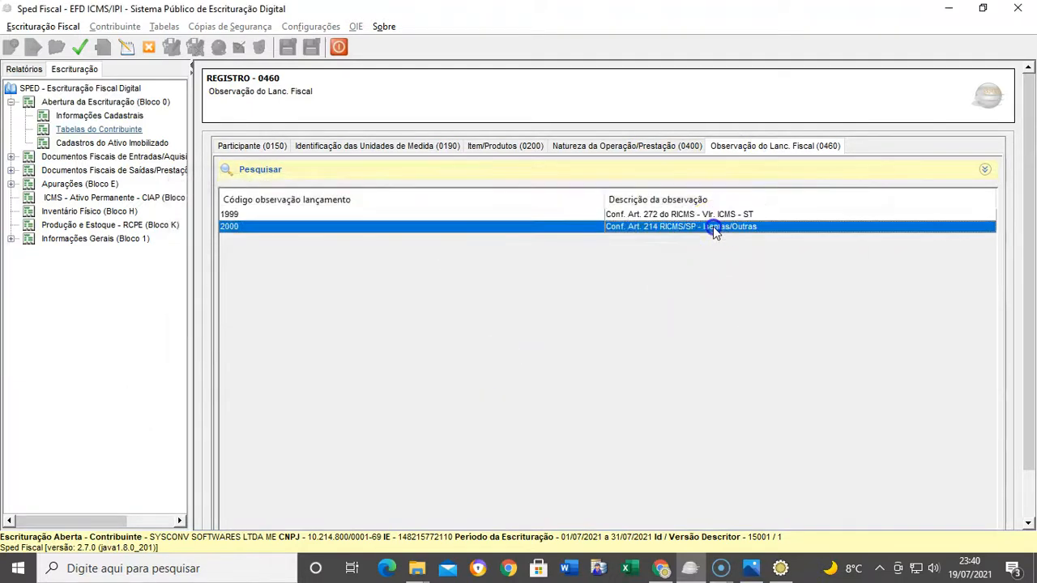
left_click(513, 350)
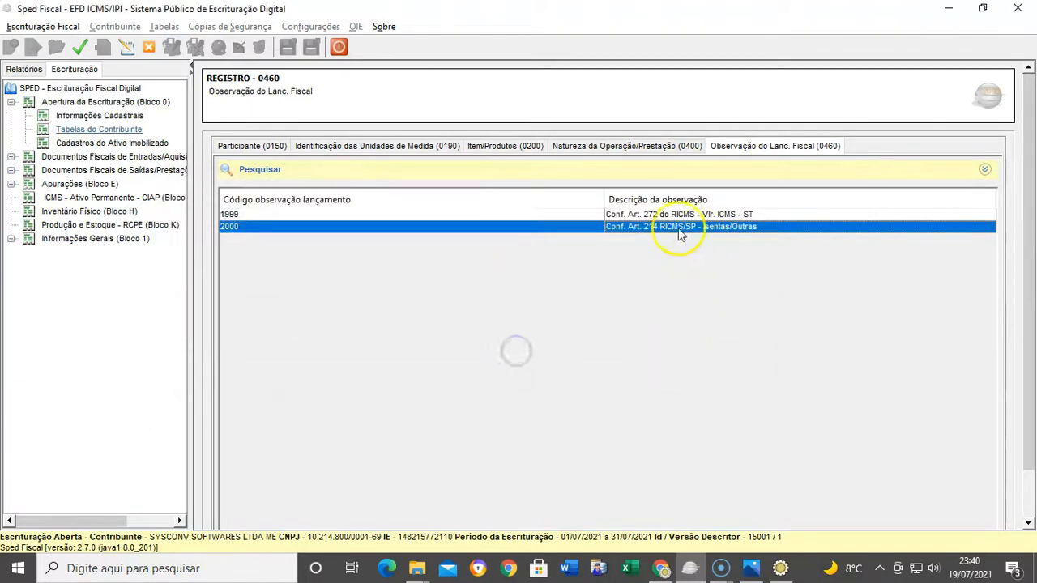
double_click(118, 158)
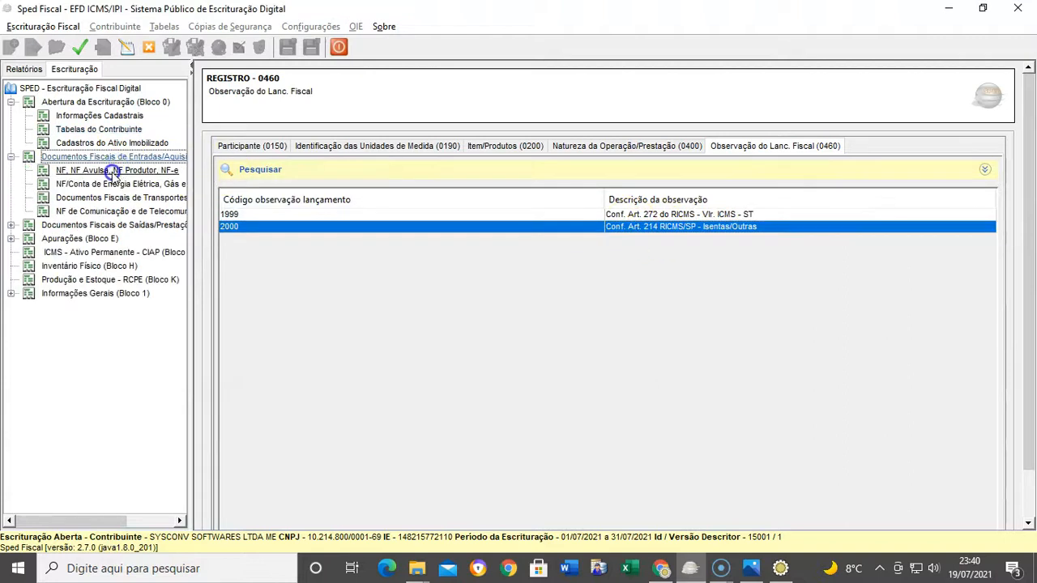
left_click(113, 172)
On the first incoming NF-e, inspect the code 2000 C195 observation details
left_click(421, 214)
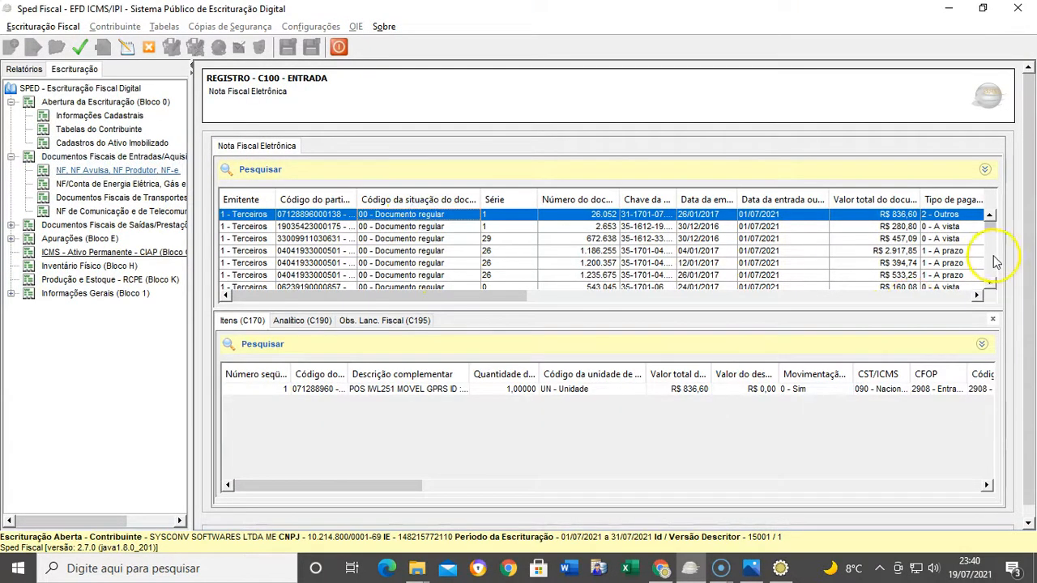
left_click(385, 320)
left_click(302, 323)
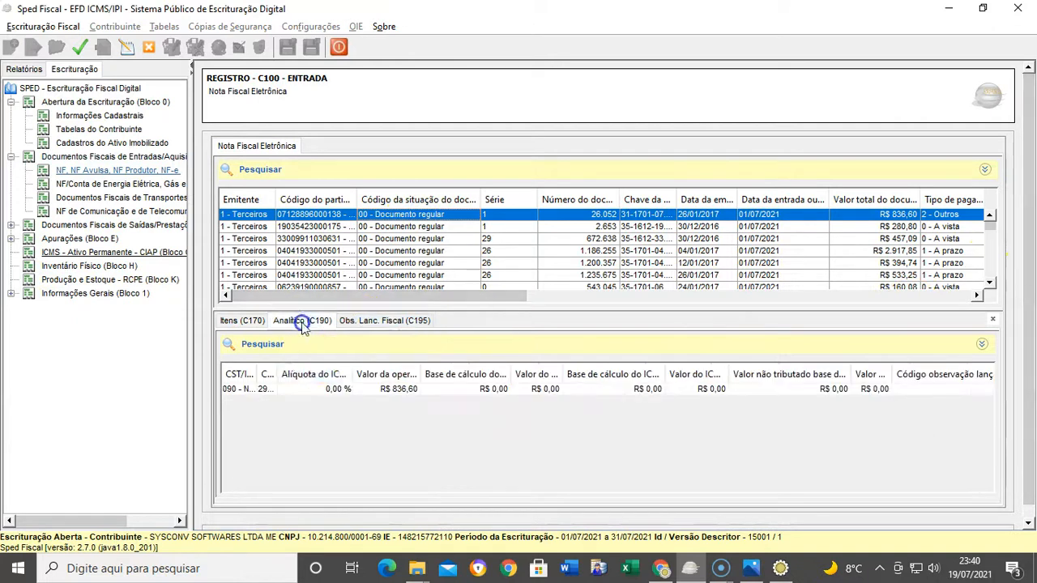
left_click(386, 389)
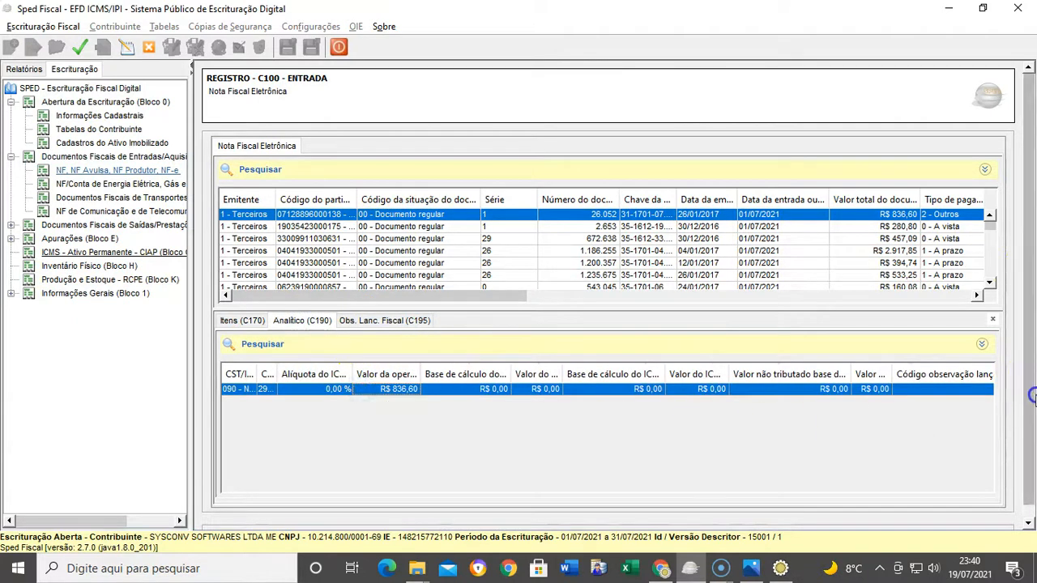
scroll(1031, 395, "down", 1)
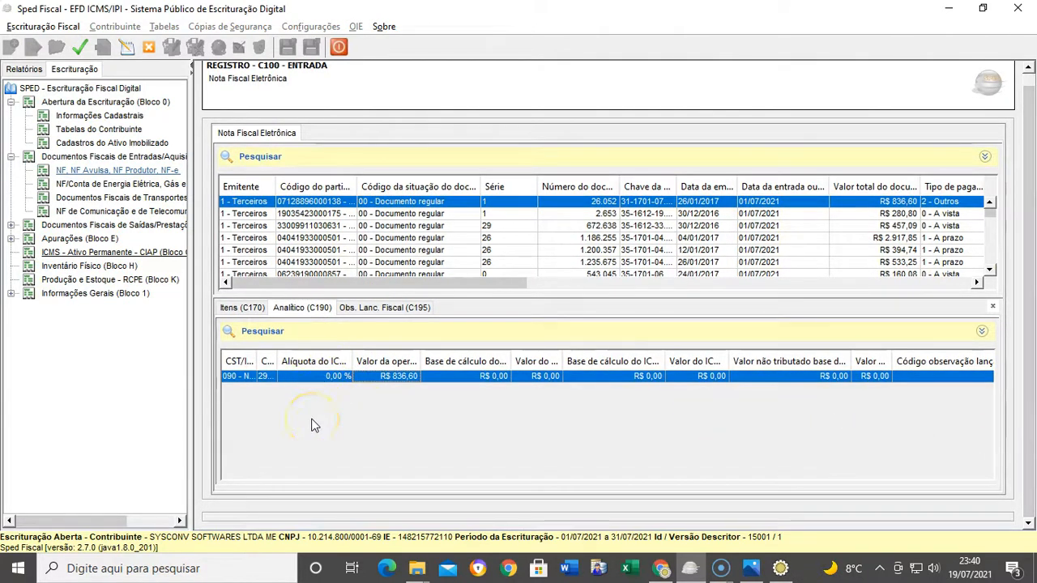
left_click(385, 307)
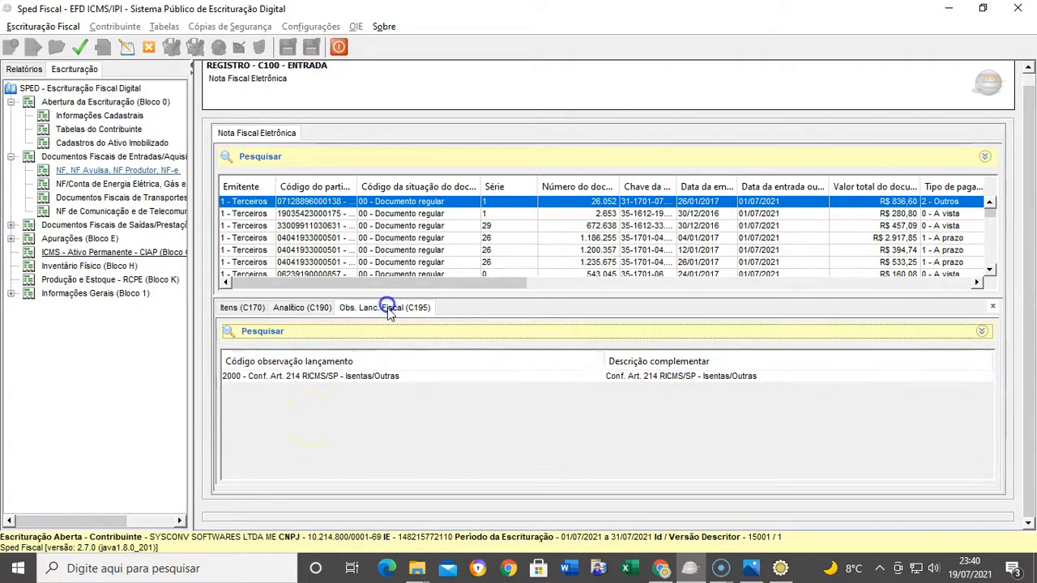
left_click(396, 378)
double_click(395, 378)
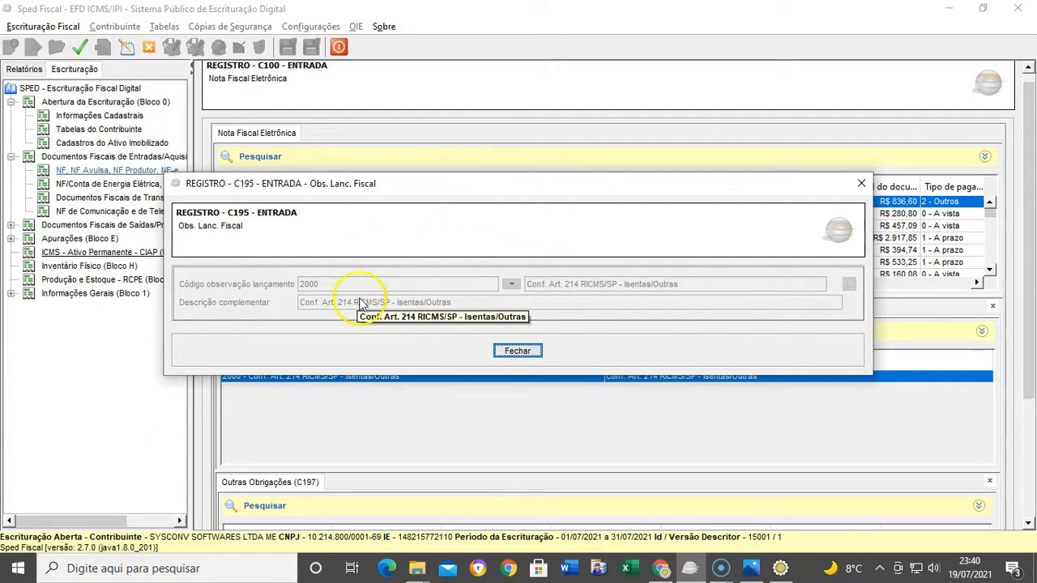
left_click(518, 350)
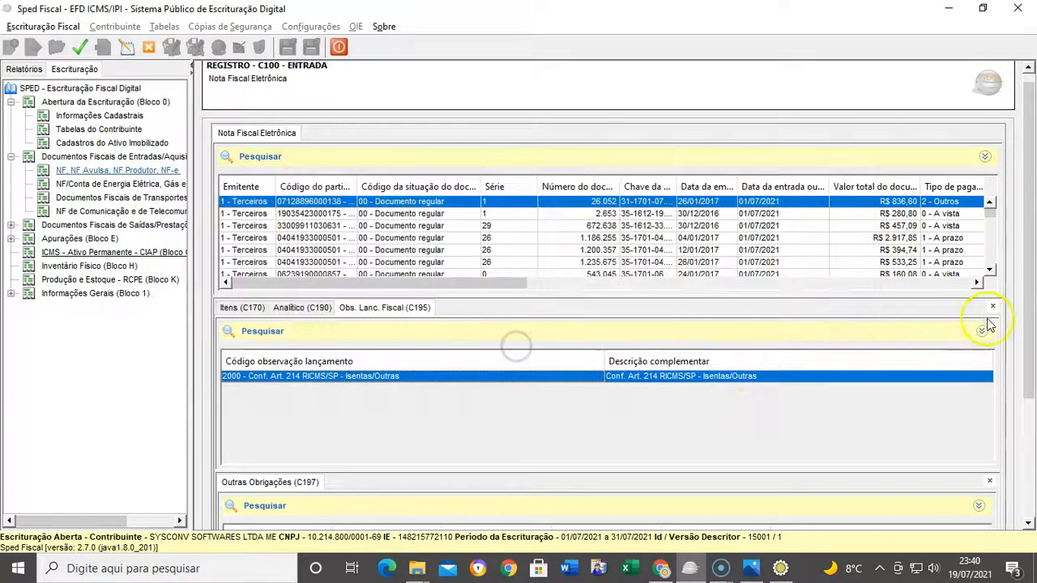
Inspect the invoice's R$ 836,60 C197 adjustment, then select invoice 672.638
left_click_drag(1030, 340, 1031, 469)
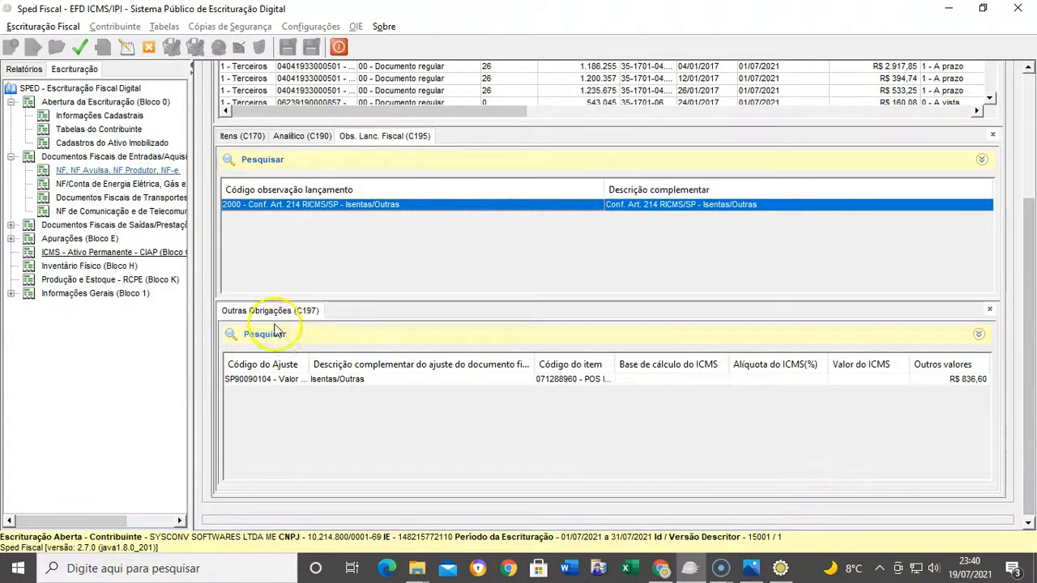
double_click(445, 380)
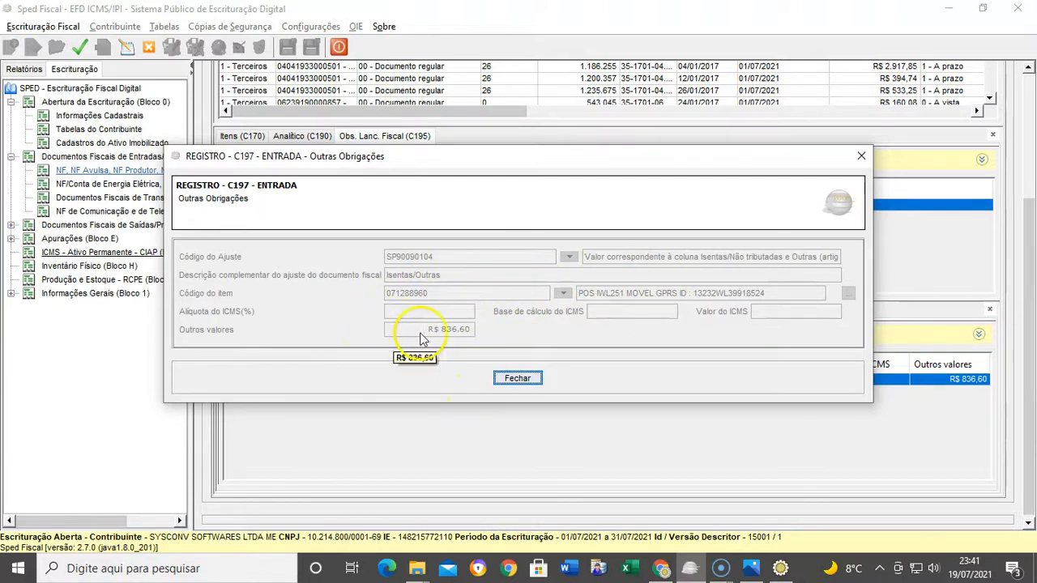
left_click(506, 378)
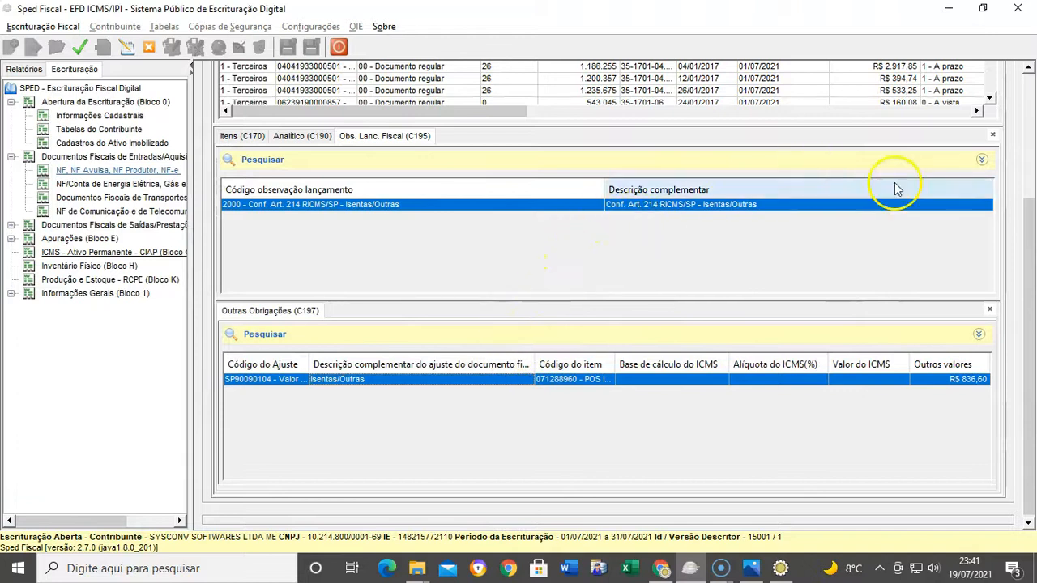
left_click_drag(1029, 225, 1030, 148)
left_click(619, 168)
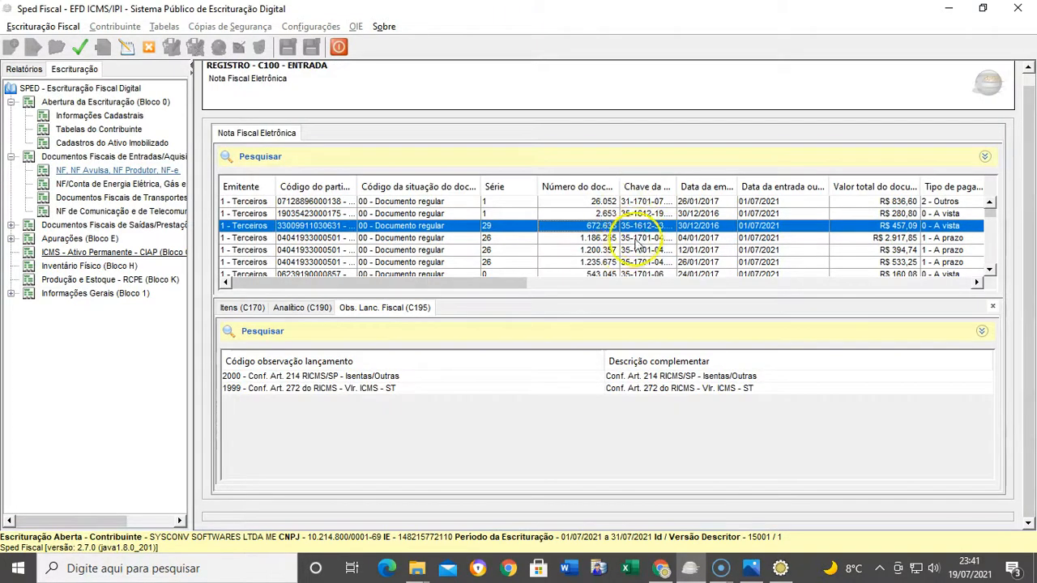
Inspect invoice 672.638's code 2000 C195 observation and check the code 1999 entry
left_click(310, 308)
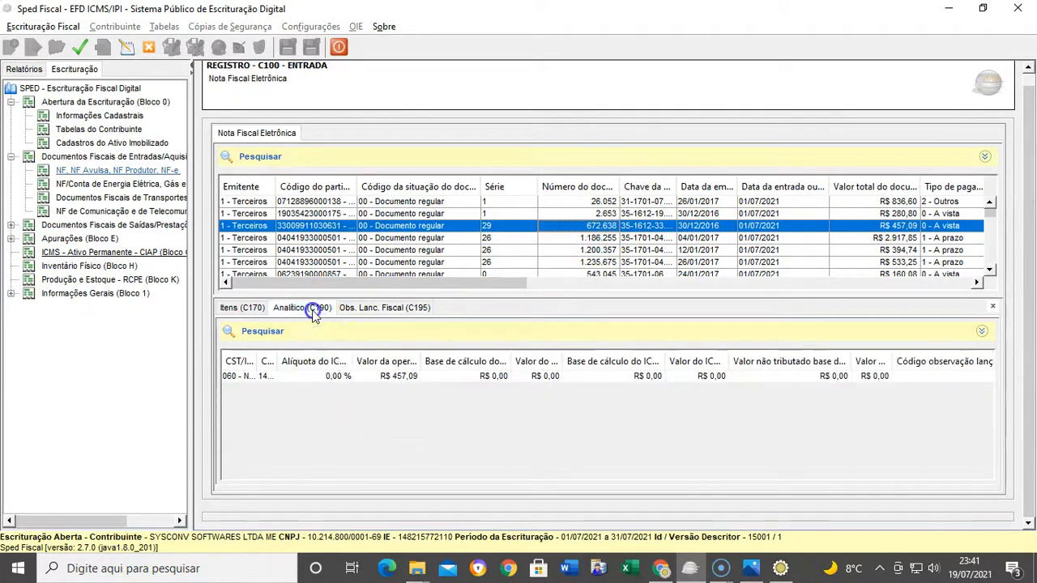
left_click(375, 310)
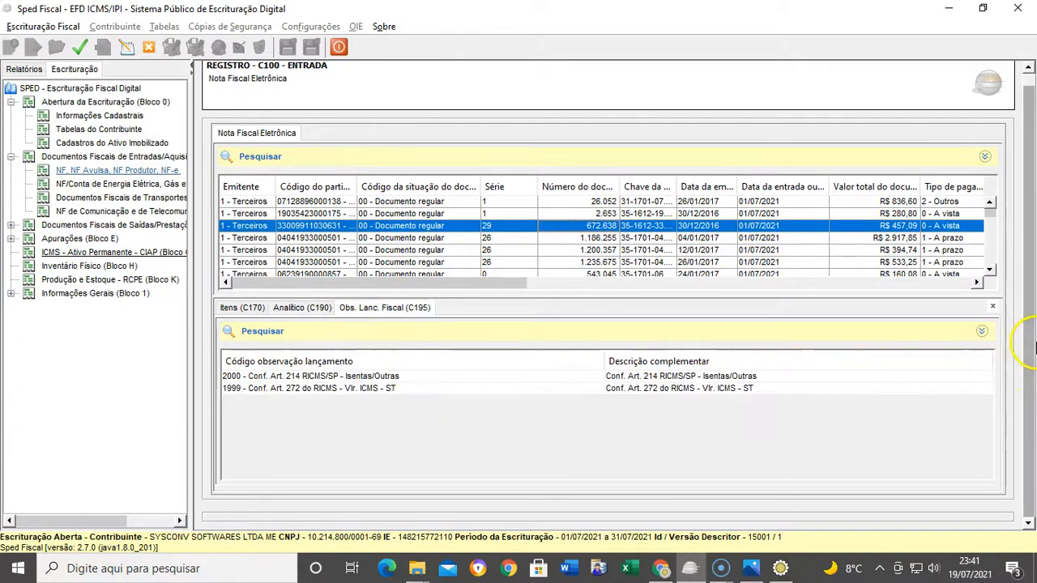
double_click(414, 377)
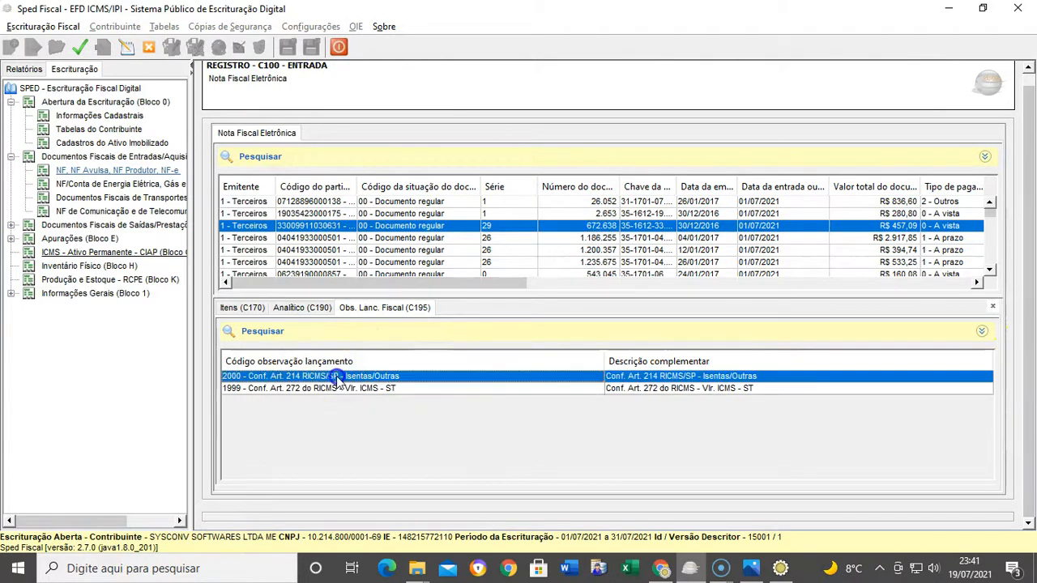
left_click(520, 352)
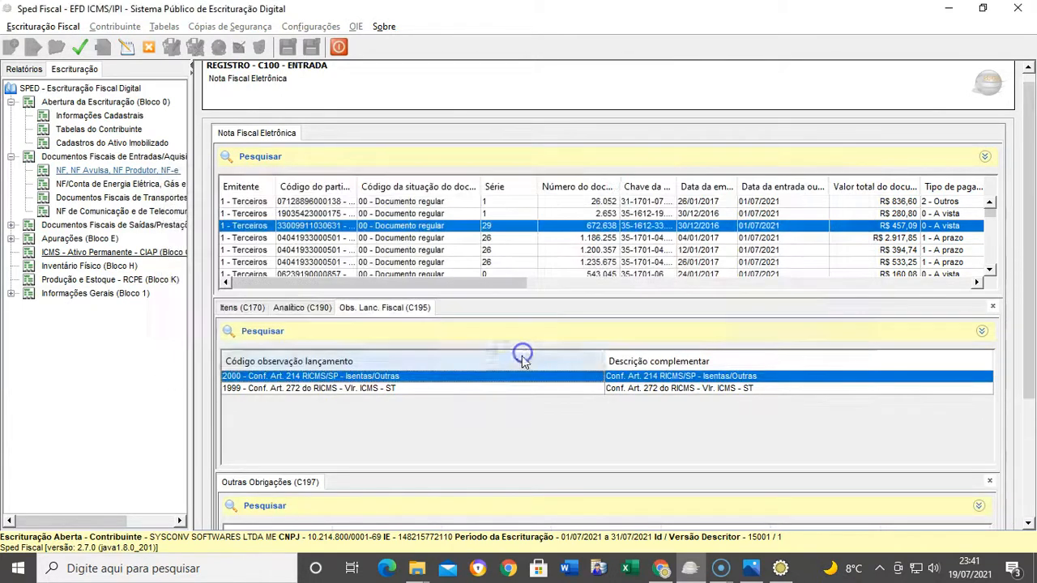
left_click(445, 389)
left_click(514, 376)
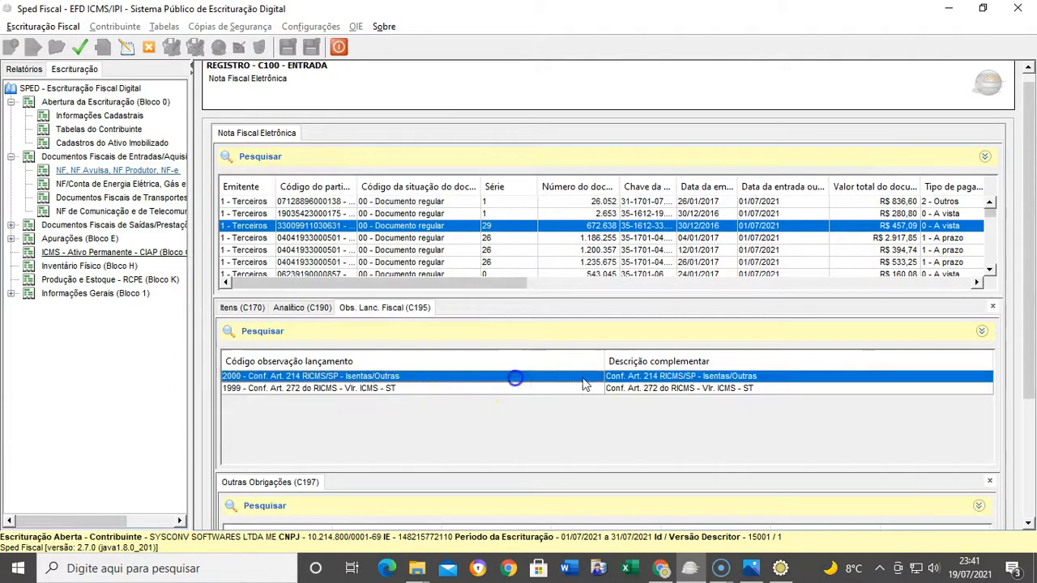
Inspect the SP90090104 C197 adjustment details
left_click_drag(1026, 313, 1031, 435)
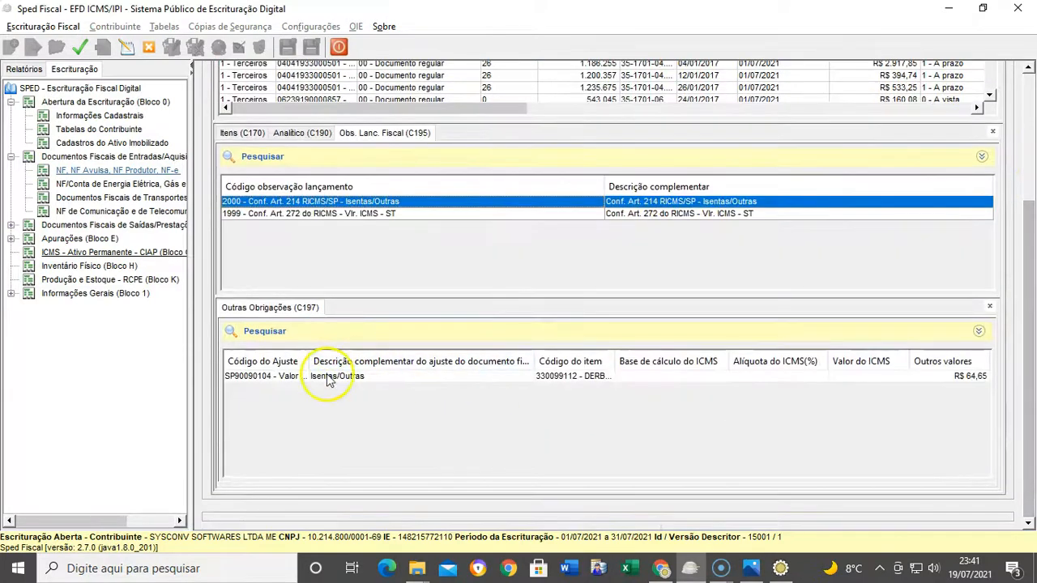
left_click(390, 378)
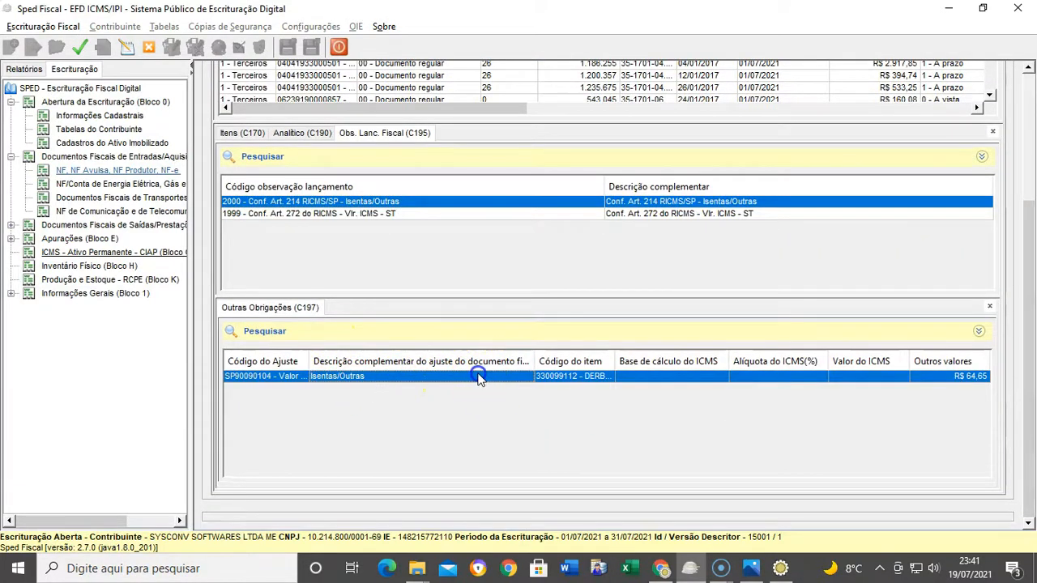
double_click(479, 378)
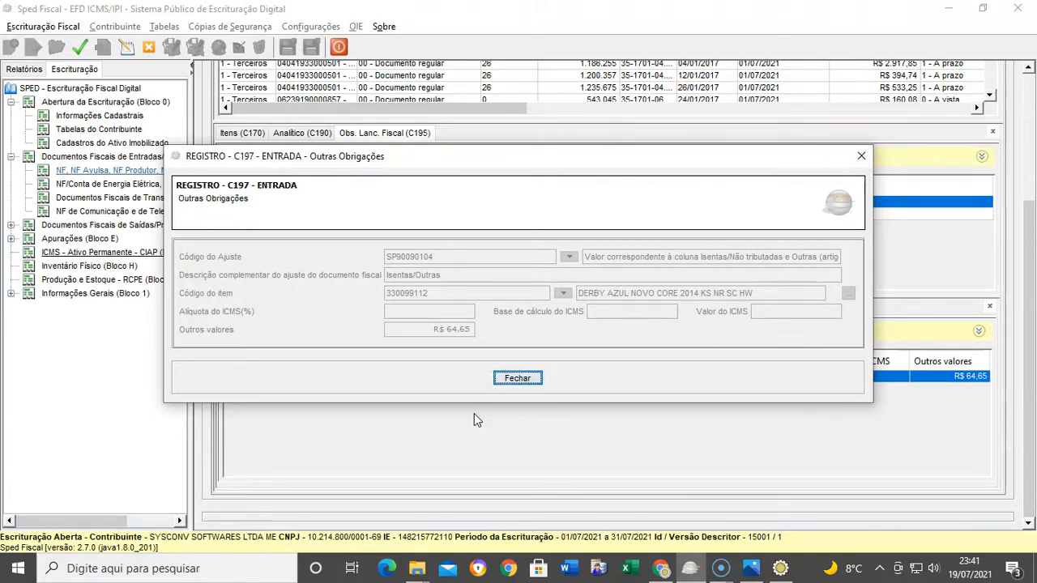
left_click(392, 304)
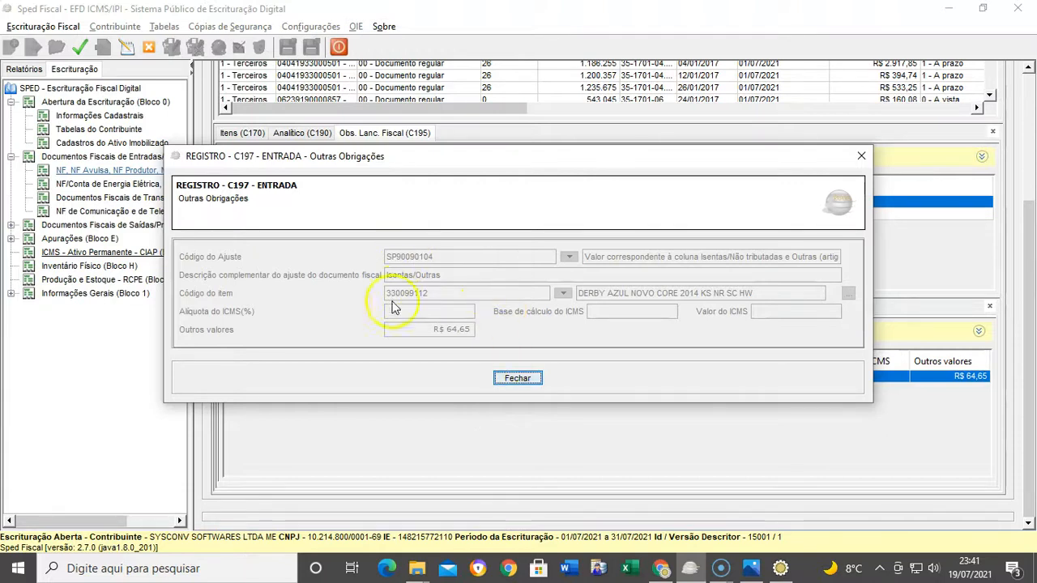
left_click(502, 377)
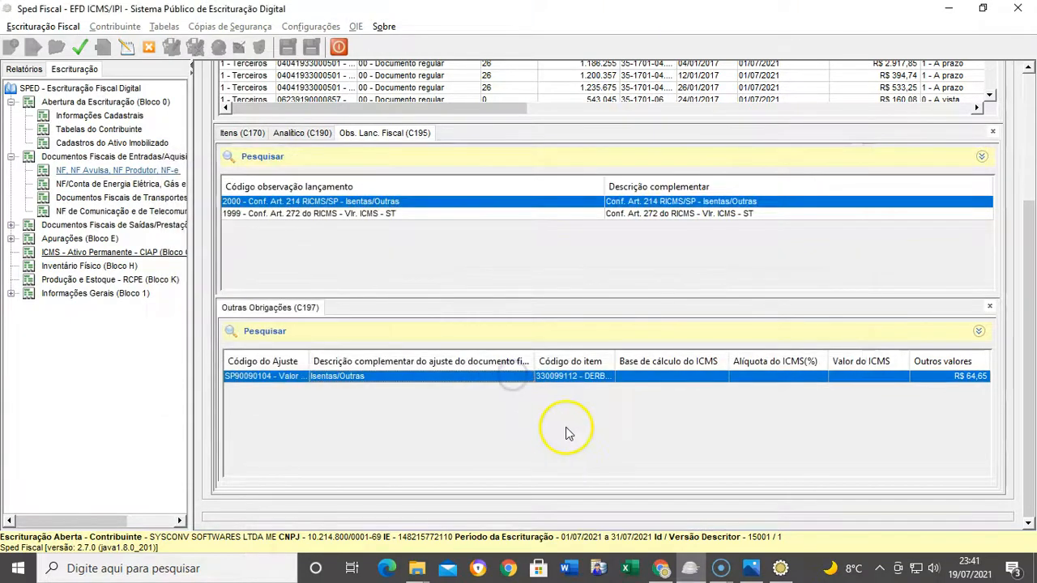
List code 1999's C197 adjustments and inspect the R$ 4,60, 226,28, 9,67 and 135,77 entries
left_click(673, 216)
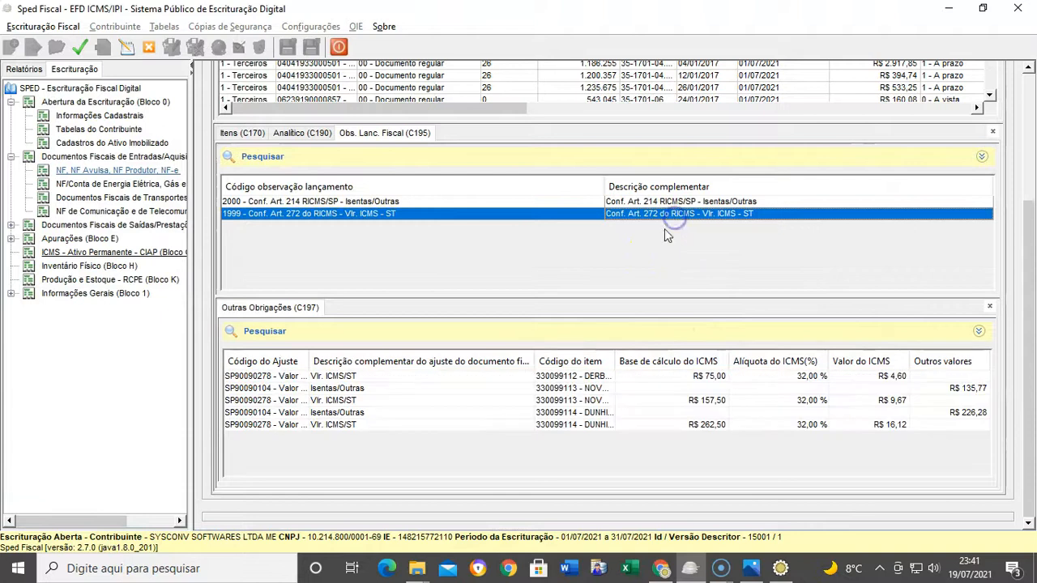
left_click(601, 388)
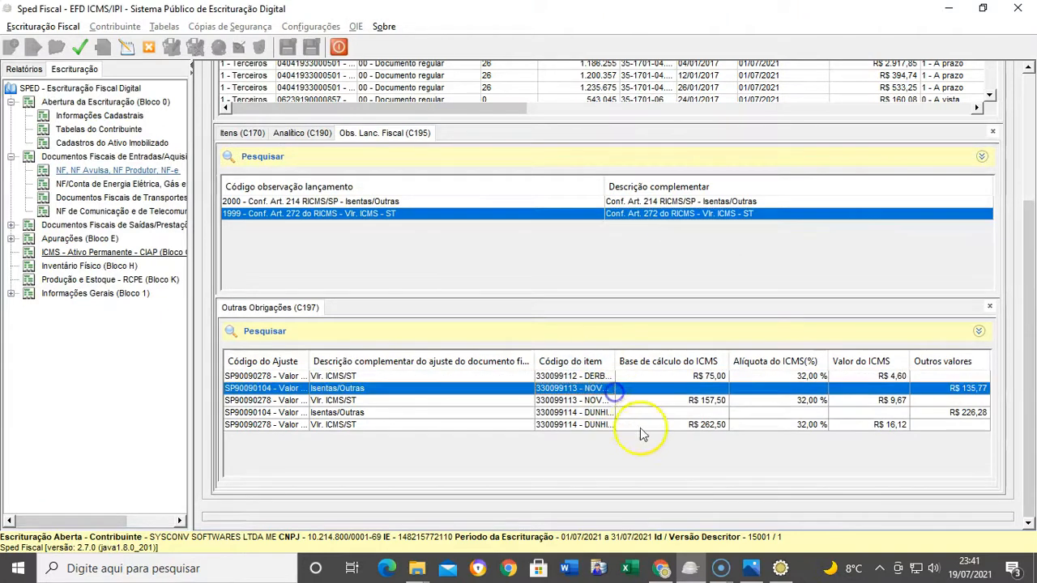
double_click(575, 377)
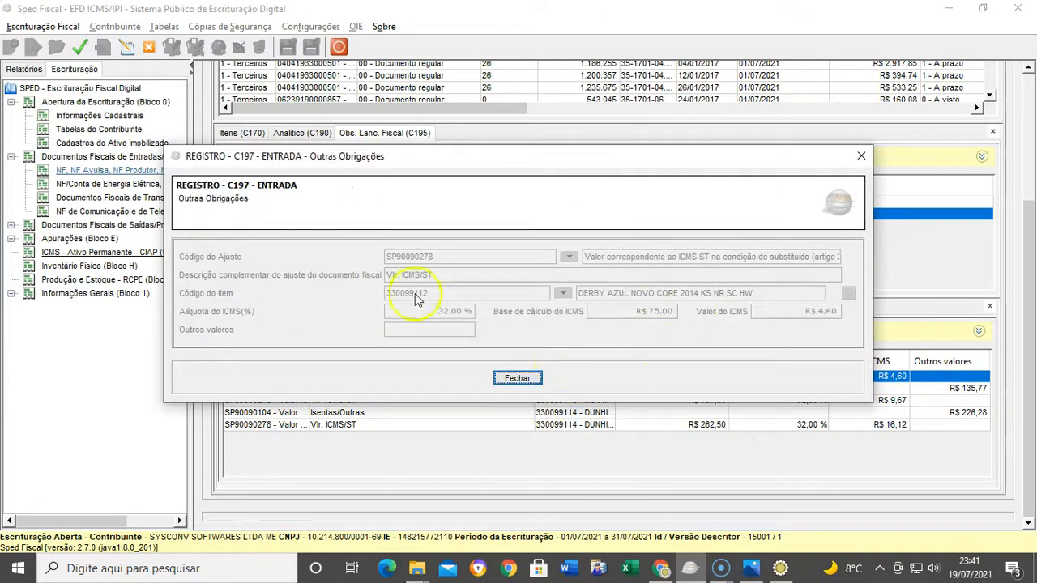
left_click(517, 378)
double_click(534, 412)
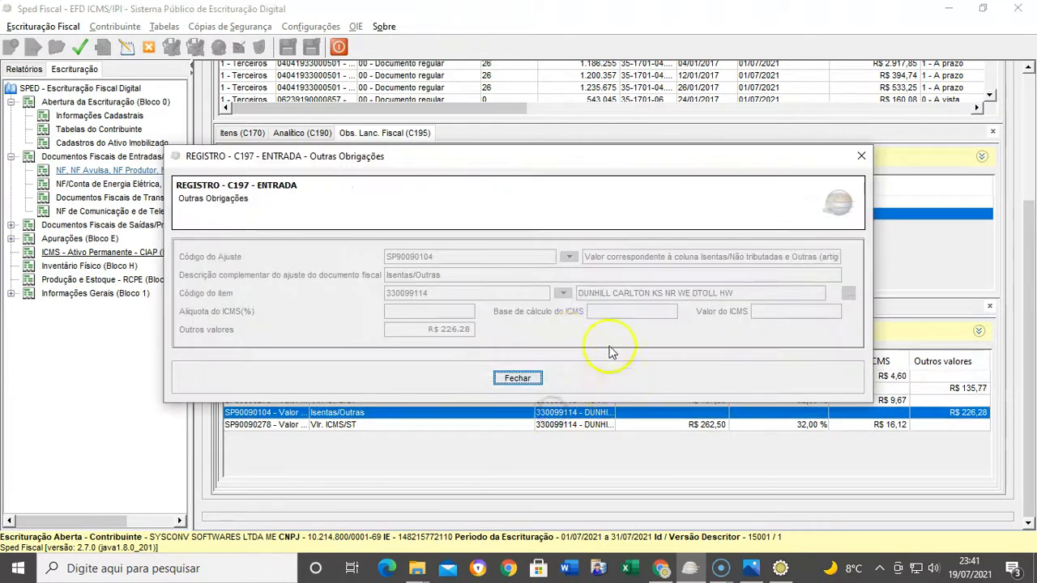
left_click(539, 378)
left_click(437, 403)
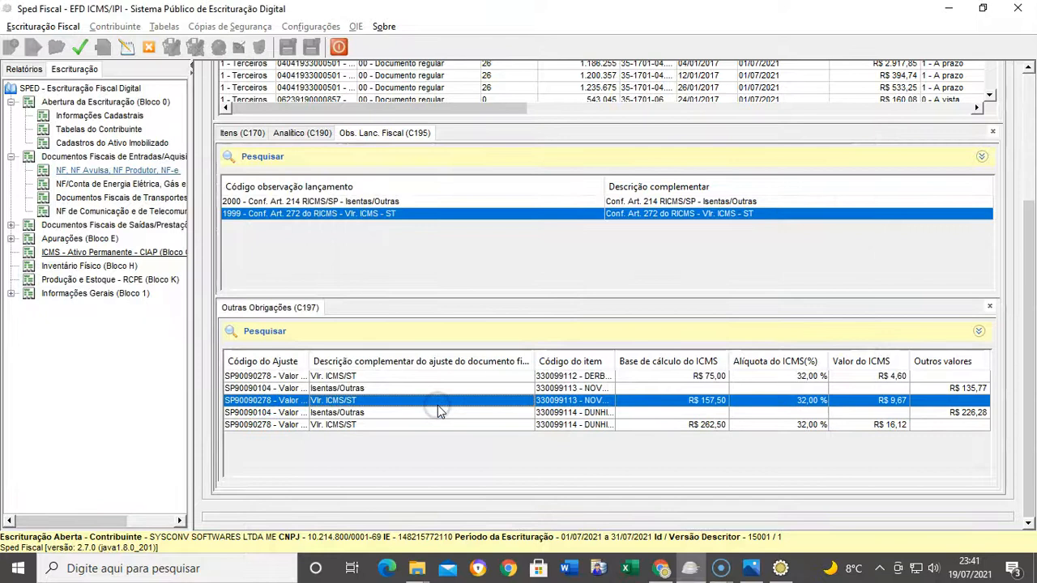
left_click(363, 388)
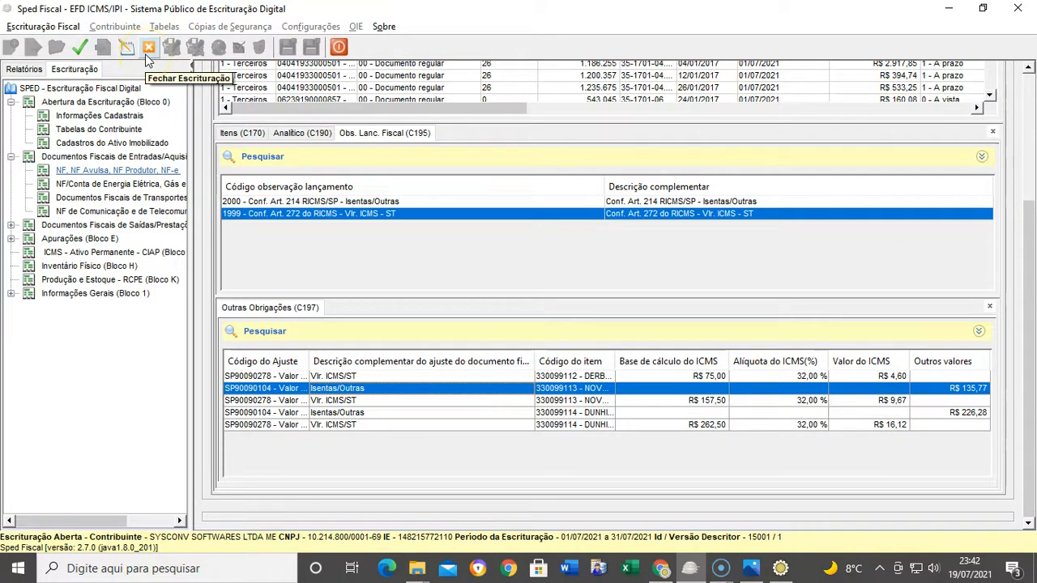
Close the open bookkeeping, minimize Sped Fiscal, and bring up the C195/C197 poster in Photos
left_click(147, 53)
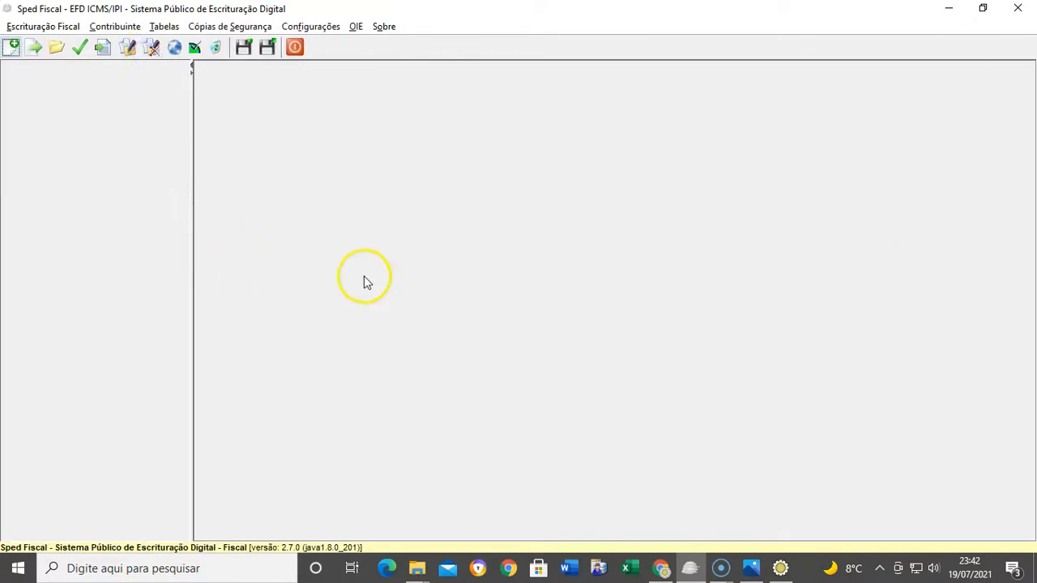
left_click(952, 9)
left_click(751, 568)
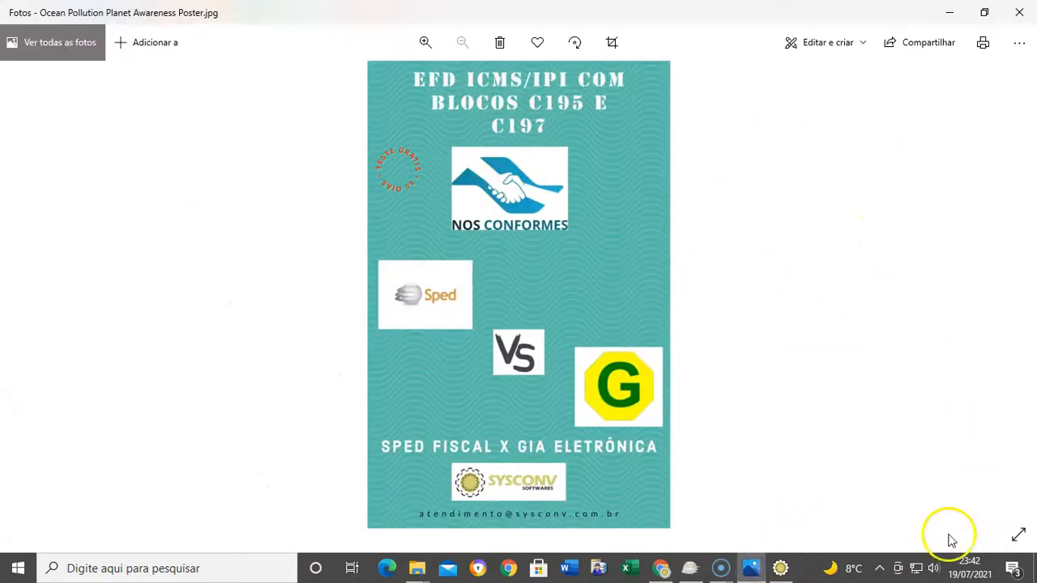